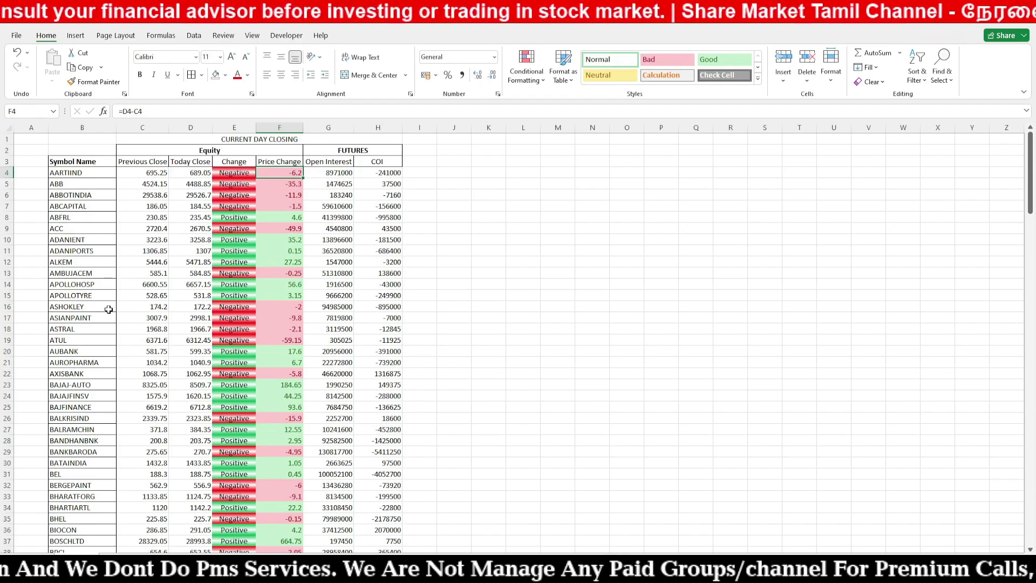
Examine the row 4 formulas across the Change, Price Change, Open Interest and COI columns
key("Right")
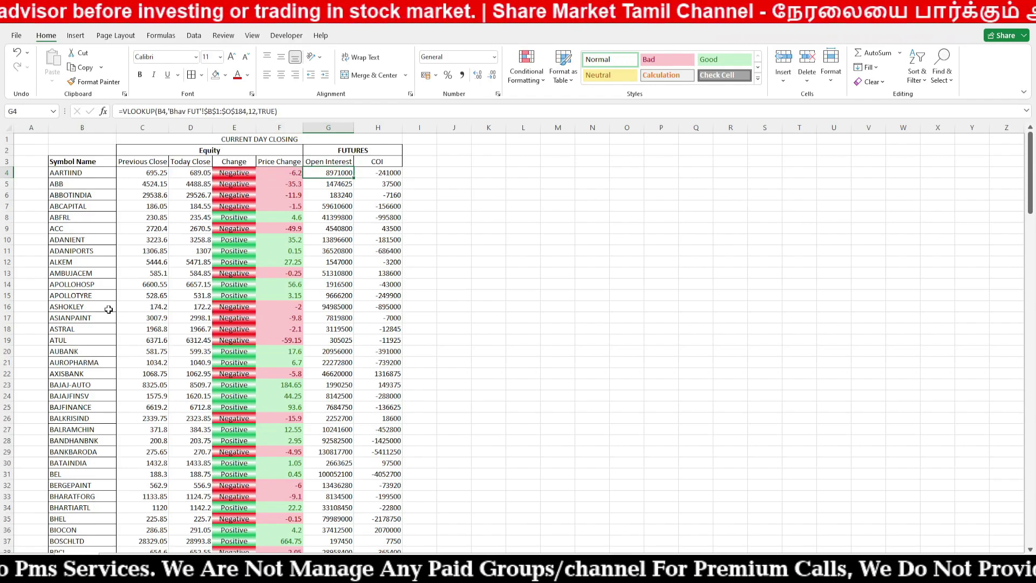
key("Right")
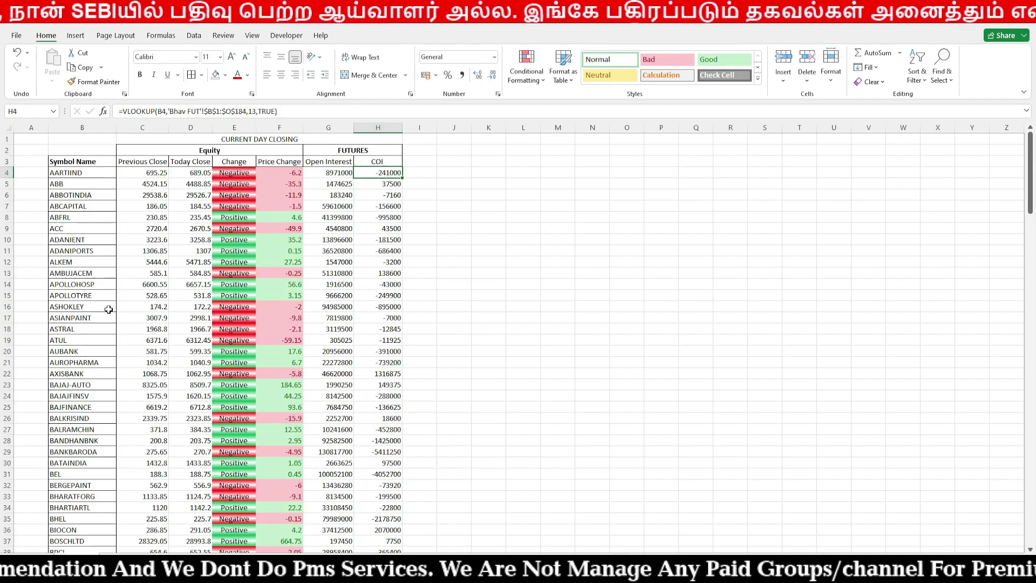
key("Right")
key("Right")
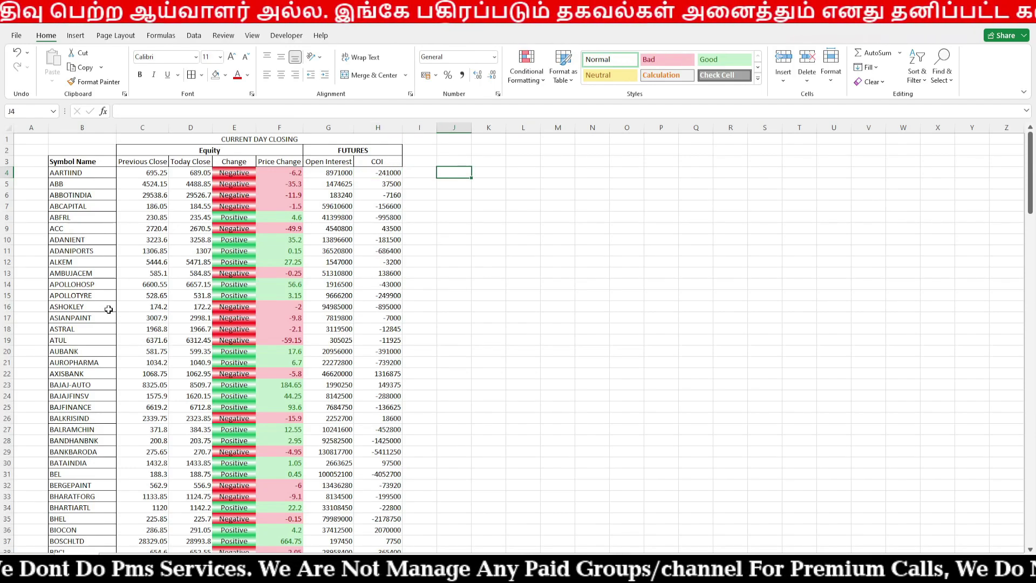
key("Left")
key("Left")
key("Left")
key("Left")
key("Left")
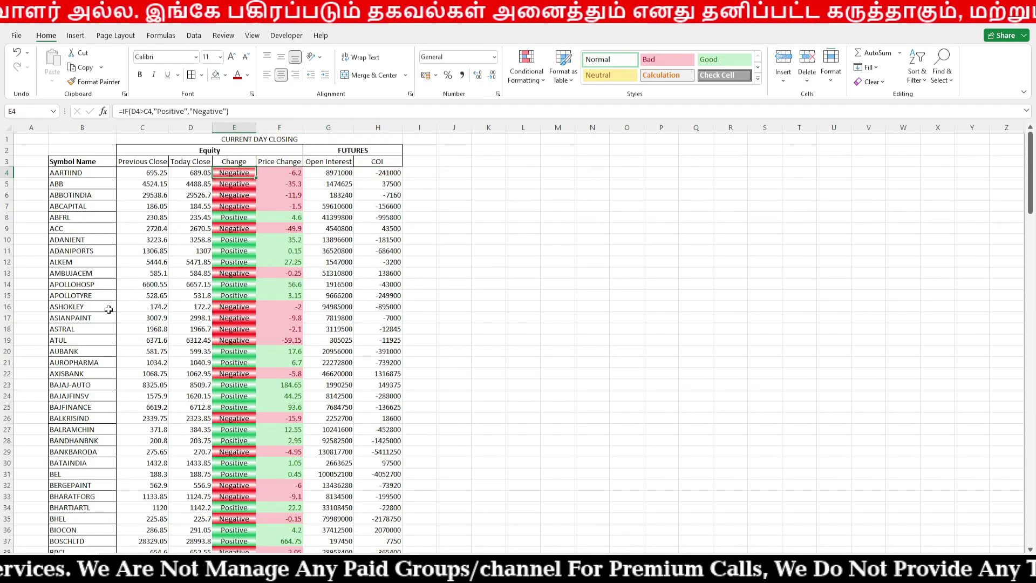
key("Right")
key("Right")
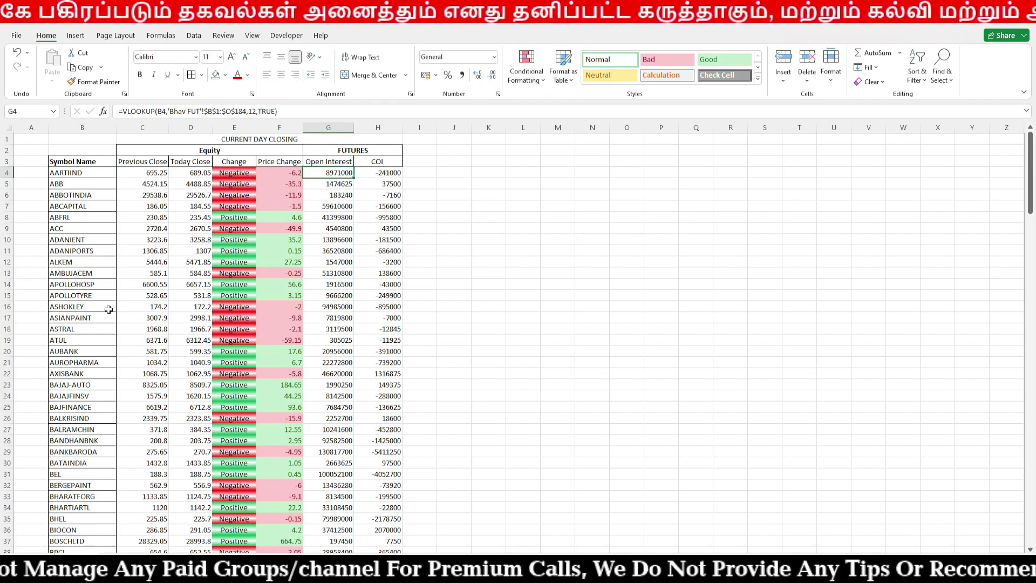
key("Right")
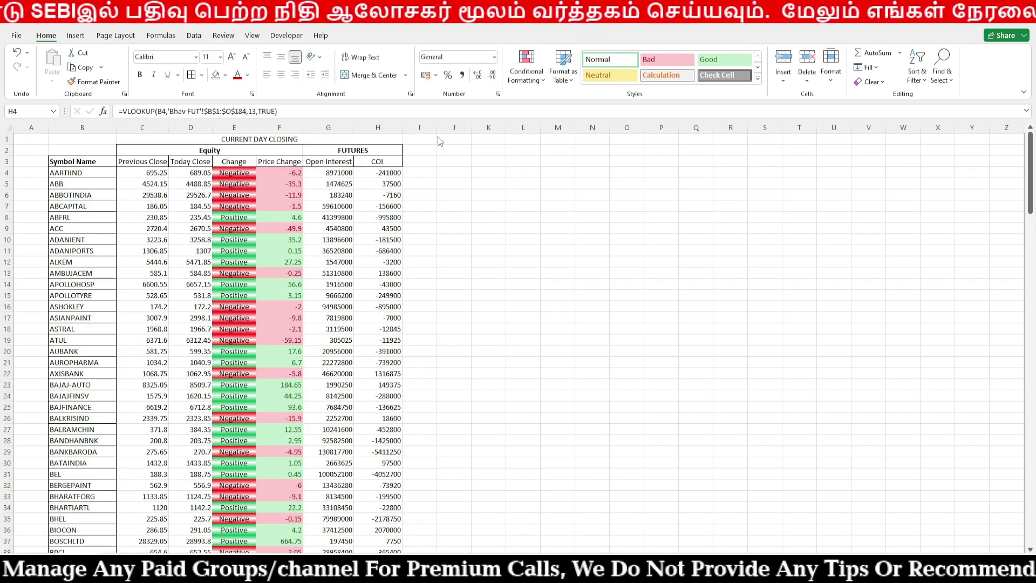
Widen the empty column I beside COI and select cell I4
left_click_drag(437, 128, 467, 128)
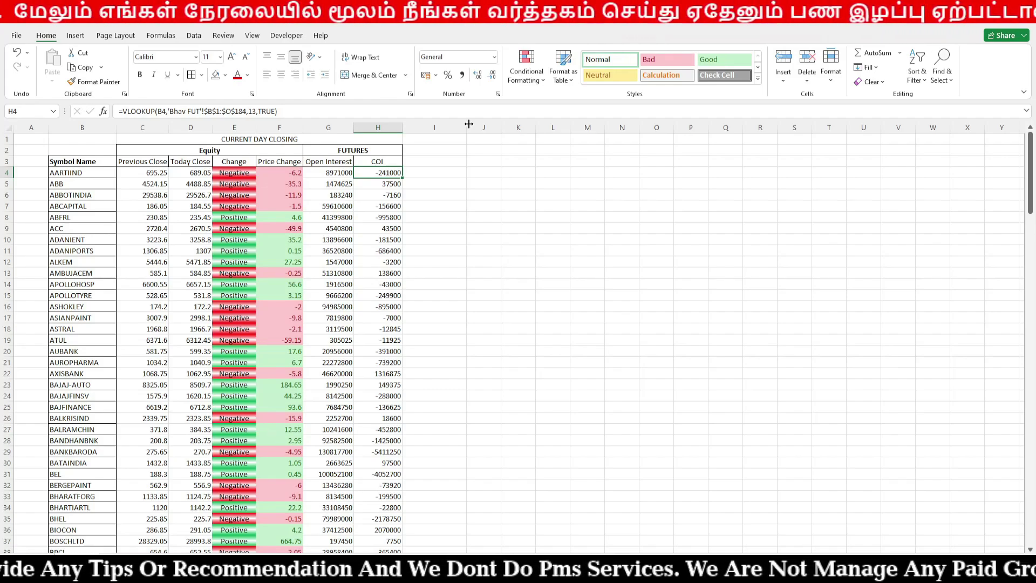
left_click(448, 172)
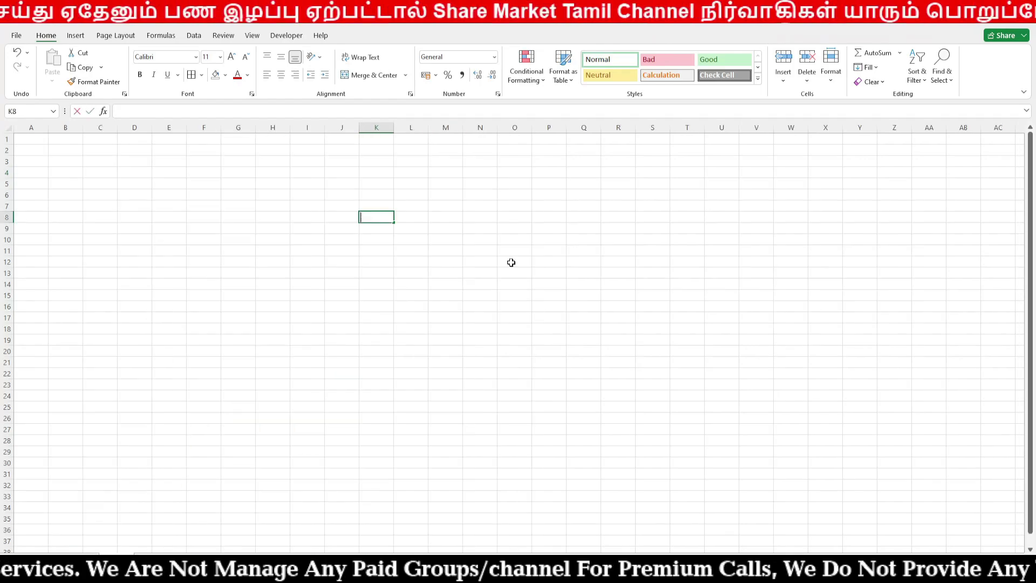
On the blank sheet, enter the headers Price in K8 and Open Interest in L8
type("Price")
key("Tab")
type("O")
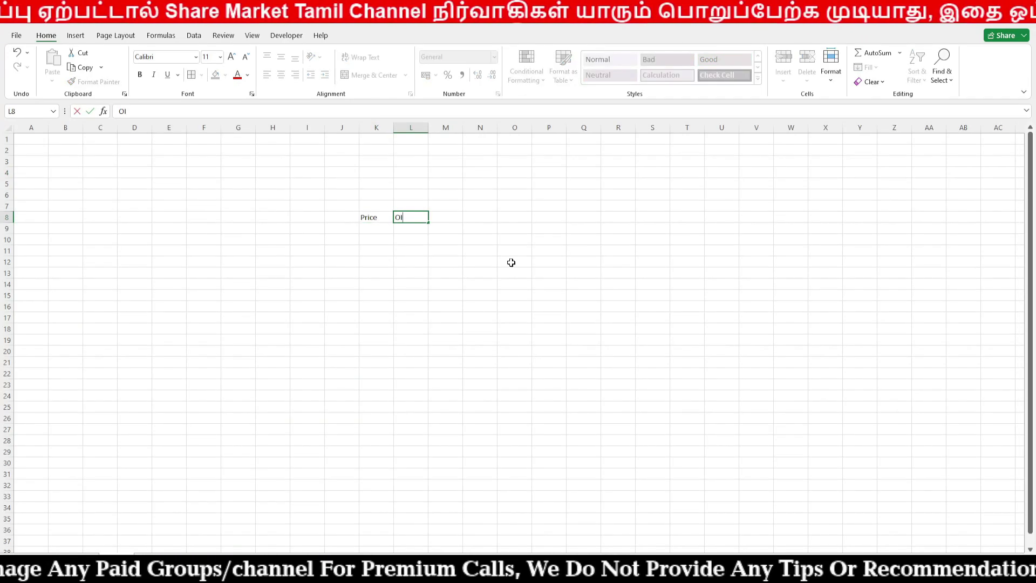
type("pen Interest")
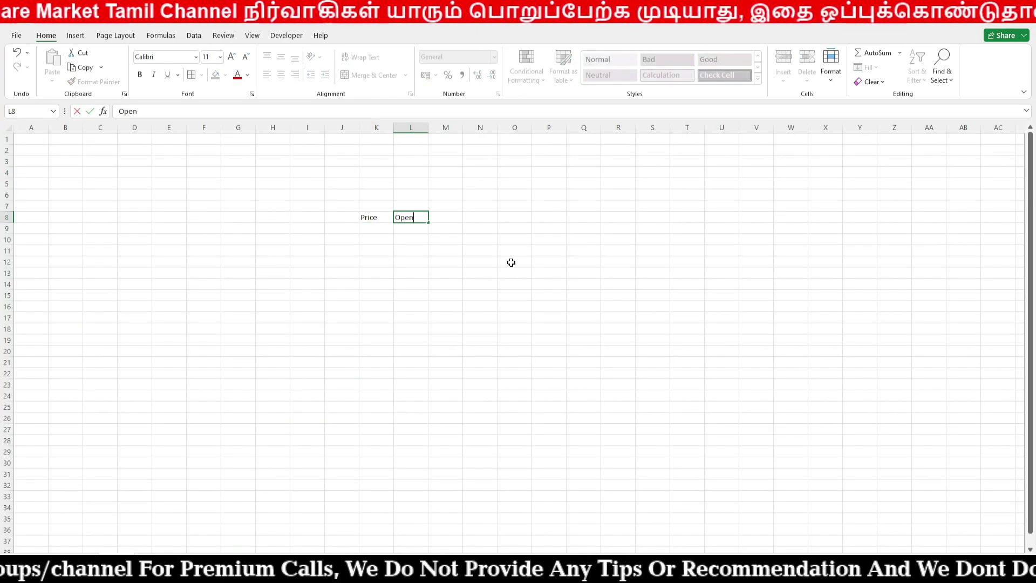
key("Return")
Fill row 9 with Up in K9, Up in L9, Long Buildup in N9 and BUYING in O9, auto-fitting column N
type("Up")
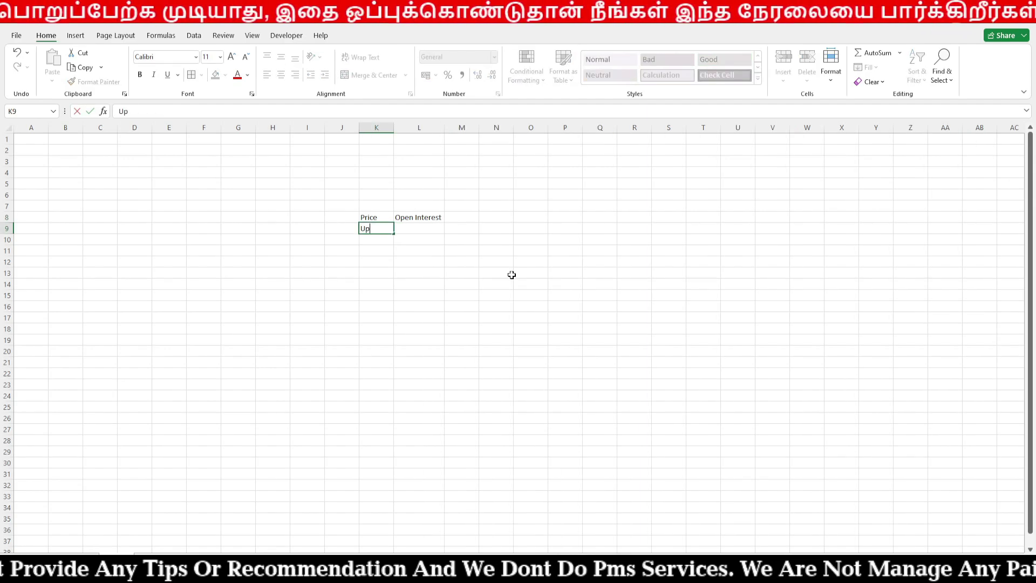
key("Tab")
type("Up")
key("Tab")
key("Tab")
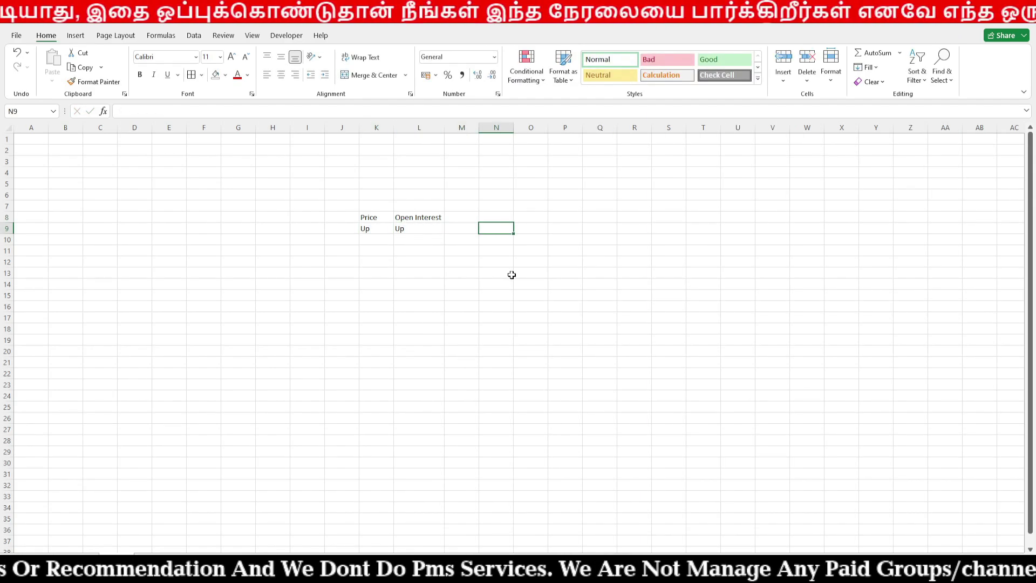
type("Long Buildup")
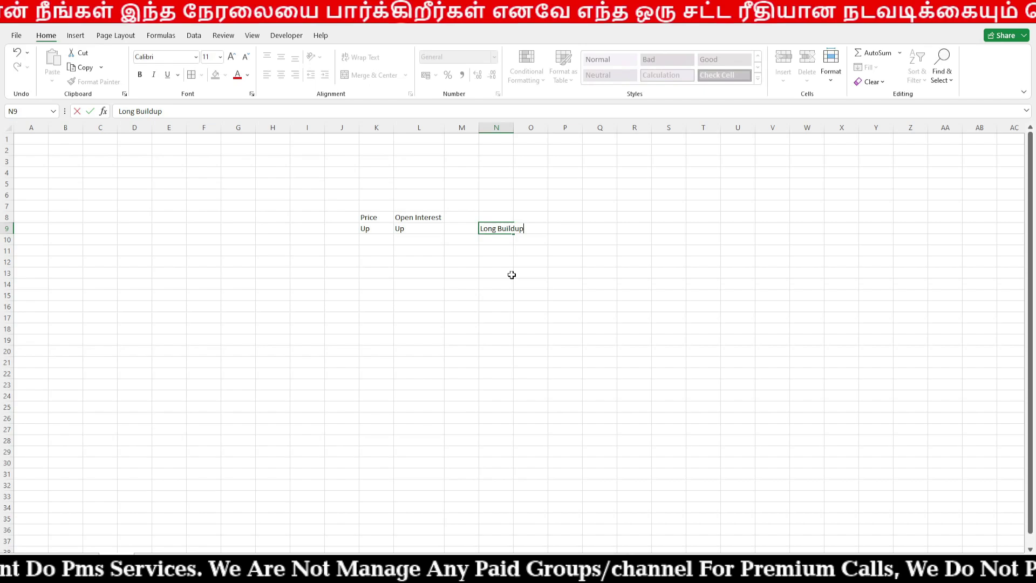
key("Tab")
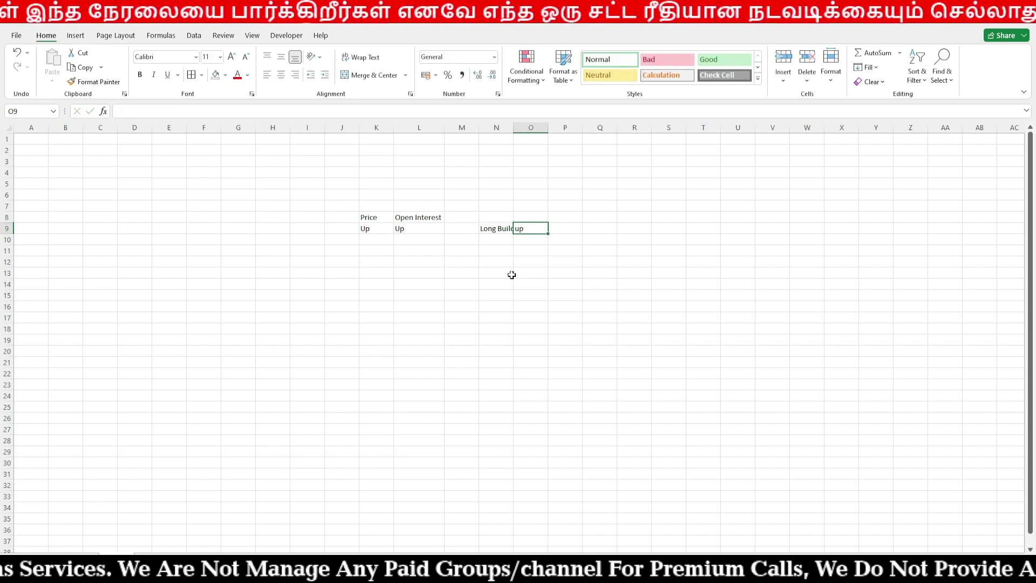
double_click(513, 128)
type("BUYING")
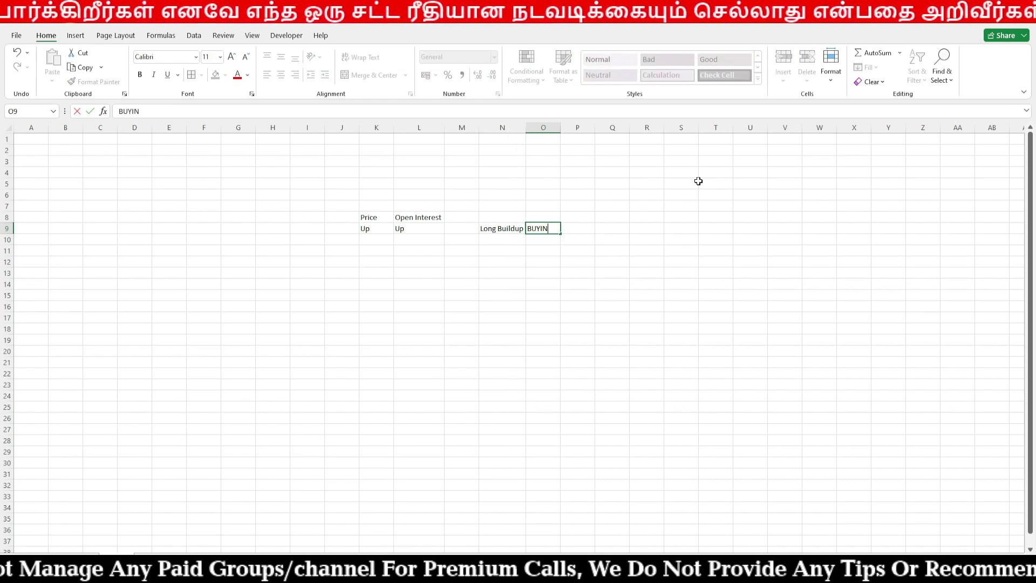
key("Return")
Fill row 10 with UP in K10, Down in L10, Short Covering in N10 and Seller Exit in O10, auto-fitting column N
type("UP")
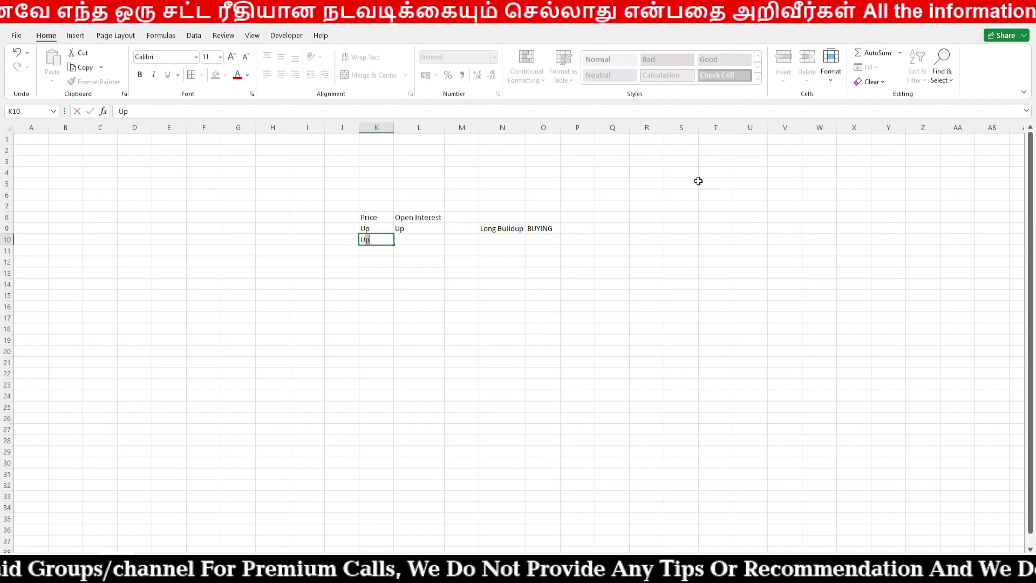
key("Tab")
type("Down")
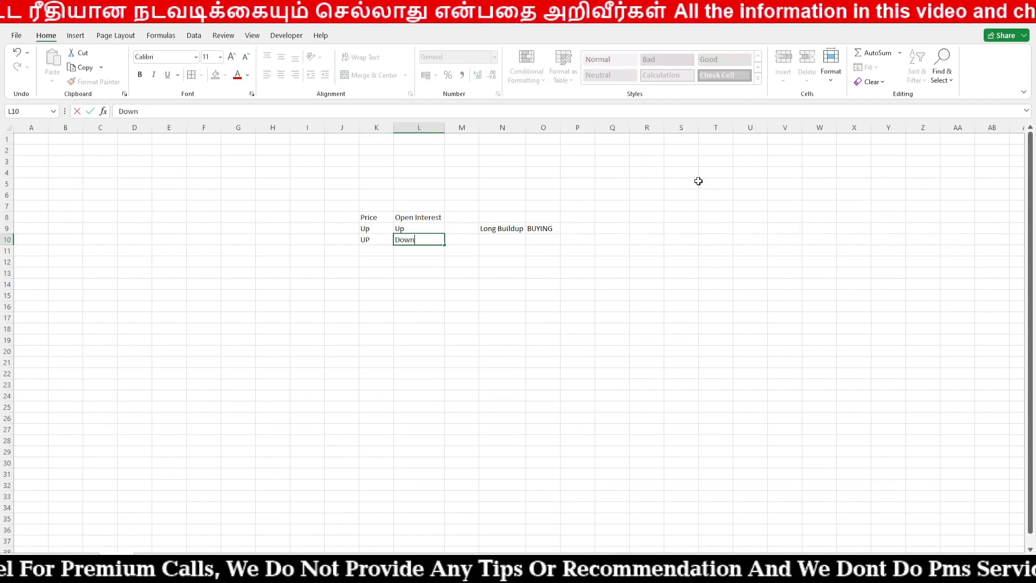
key("Tab")
key("Tab")
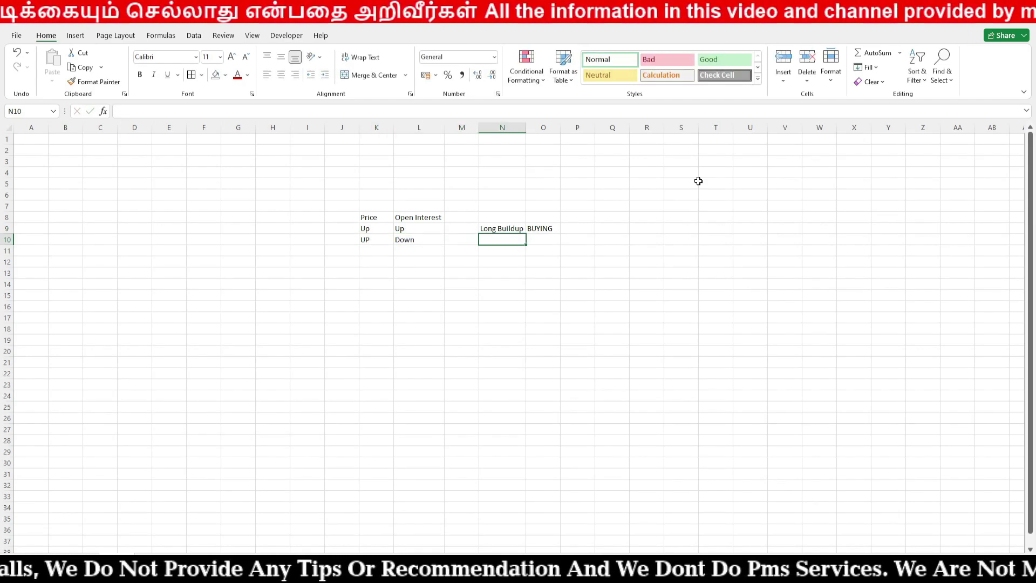
type("Short Covering")
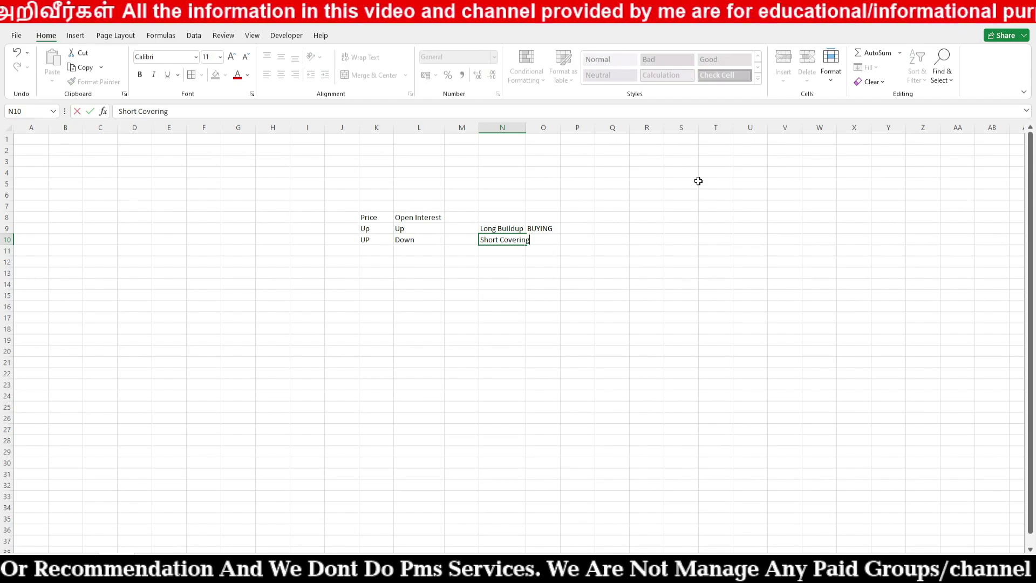
key("Tab")
type("Se")
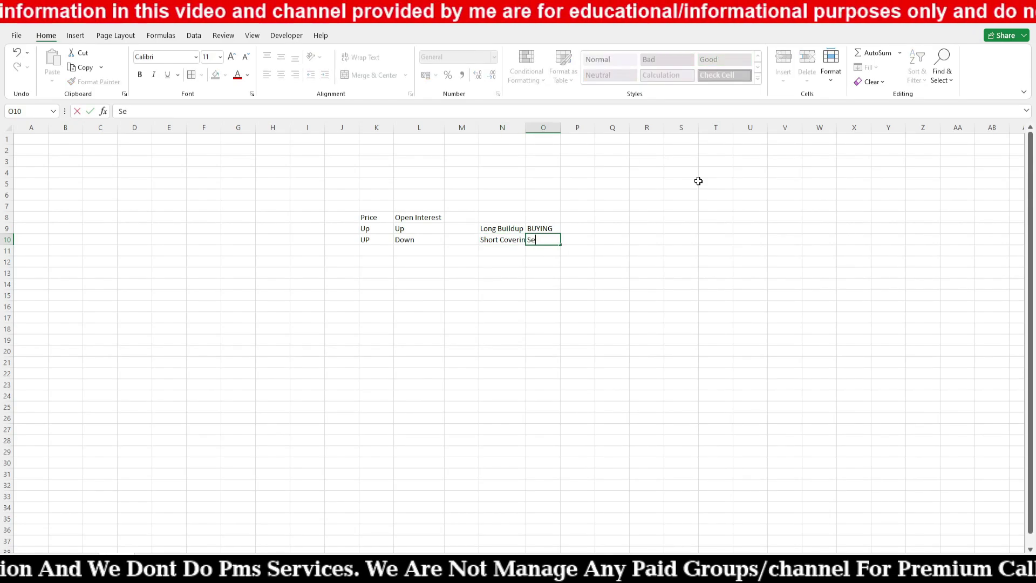
type("ller Exit")
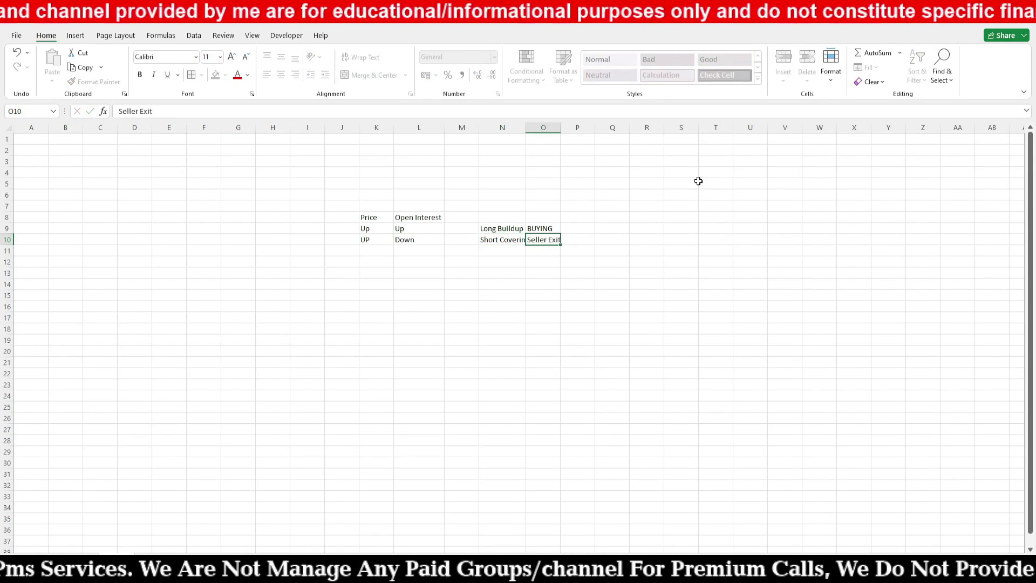
key("Return")
double_click(526, 127)
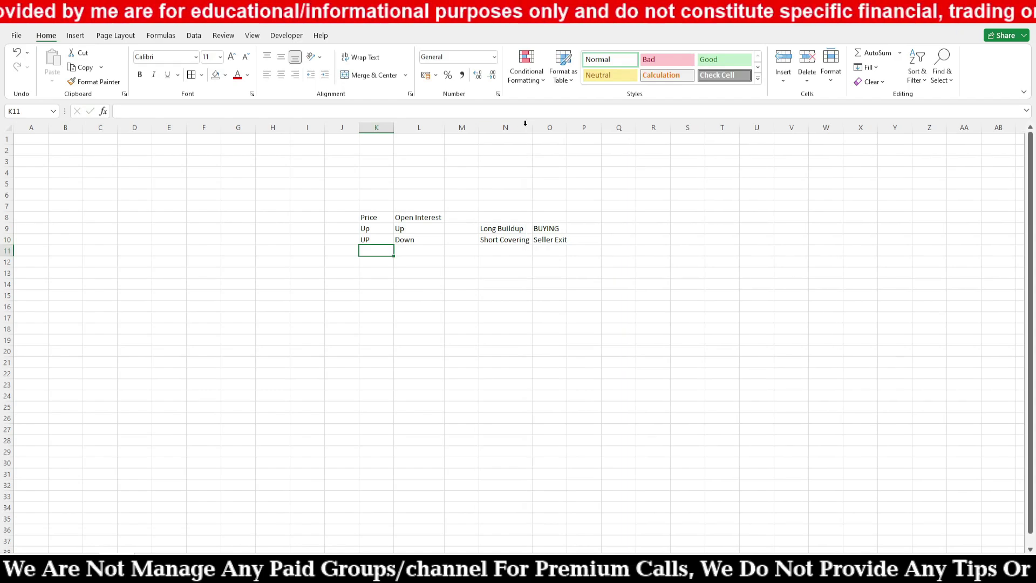
Fill row 11 with Down in K11, Down in L11, Long Unwinding in N11 and Buyer Exit in O11
type("Down")
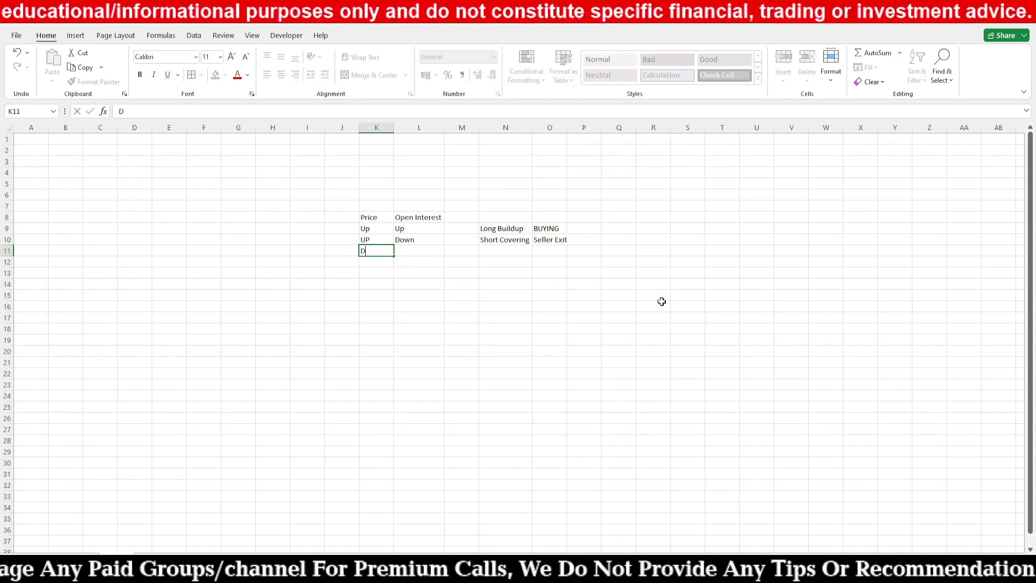
key("Tab")
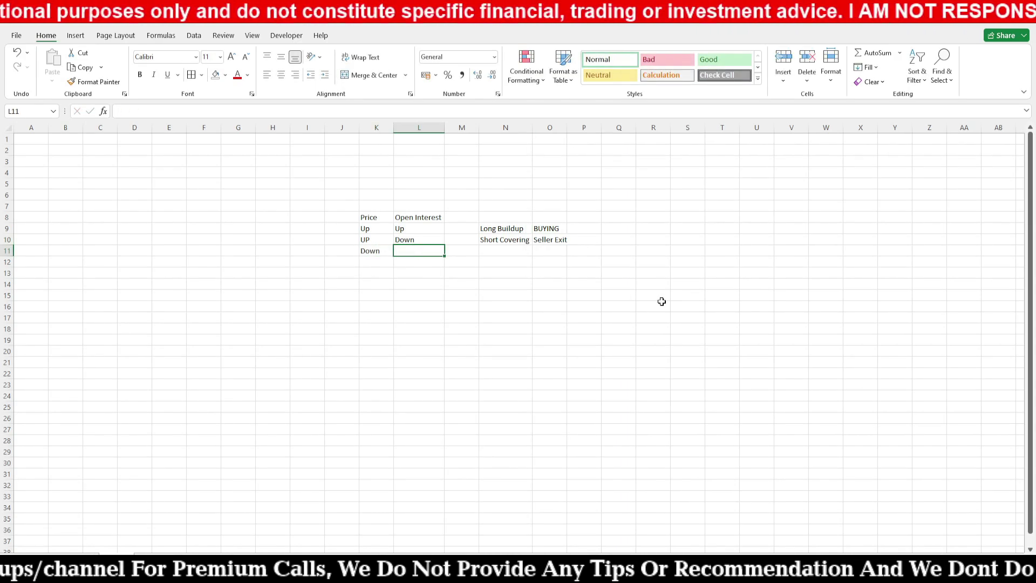
type("Down")
key("Tab")
key("Tab")
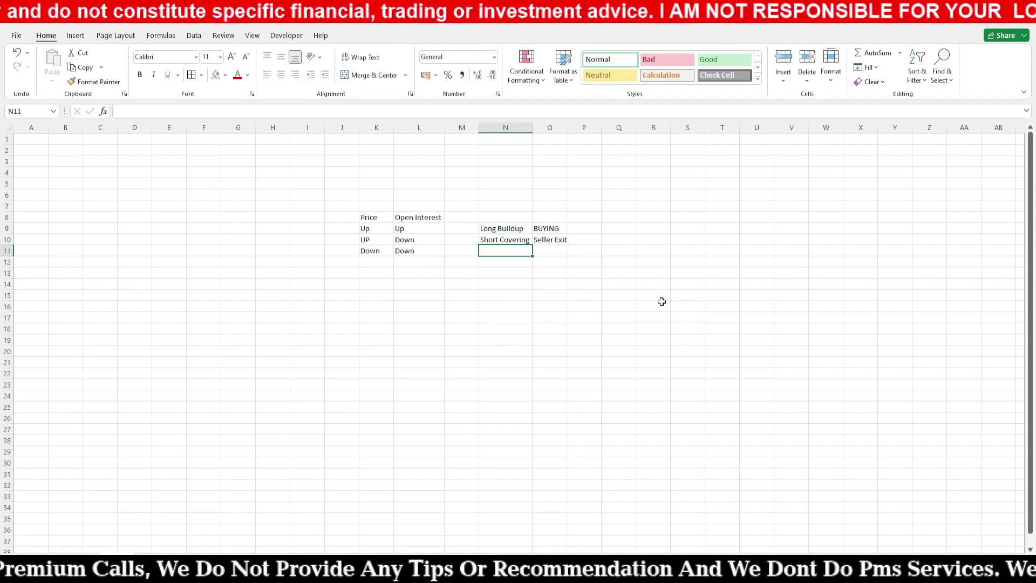
type("Long Un")
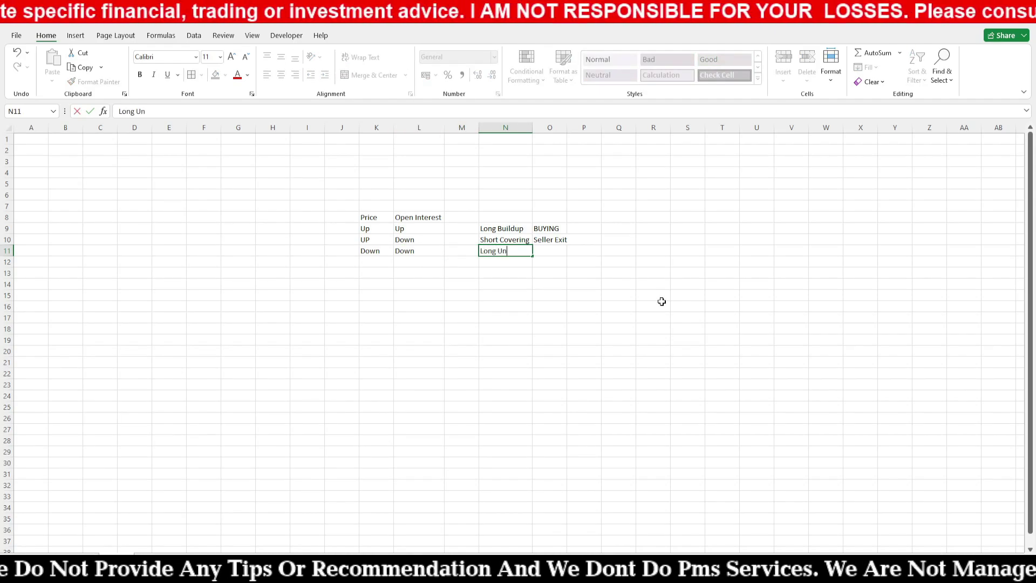
type("winding")
key("Tab")
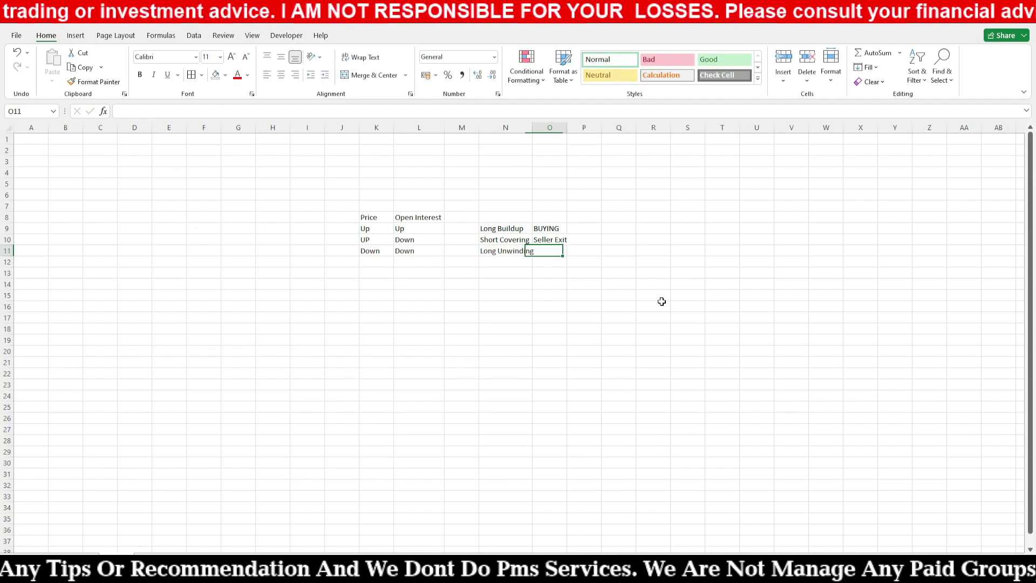
type("Buyer ")
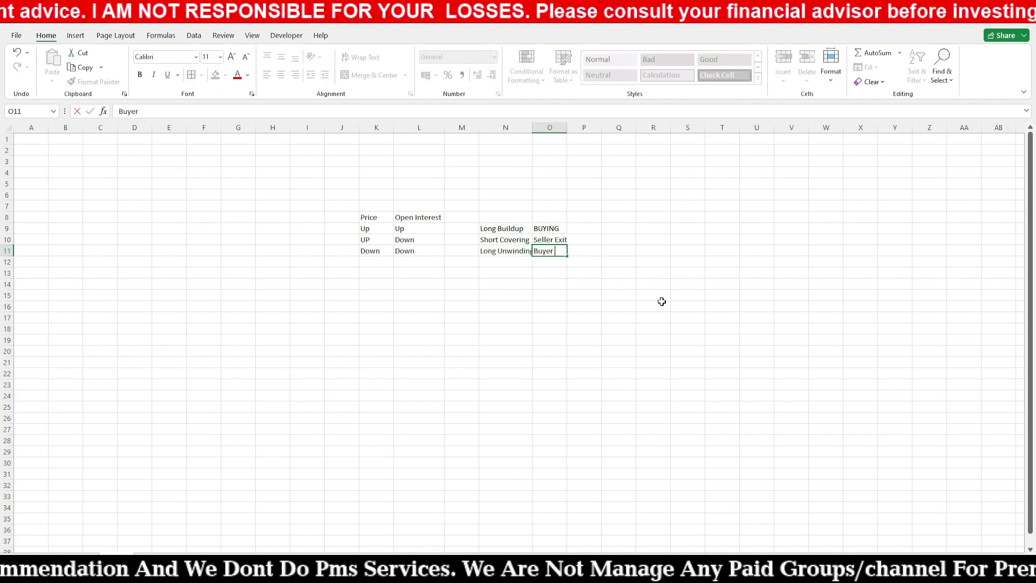
type("Exit")
key("Return")
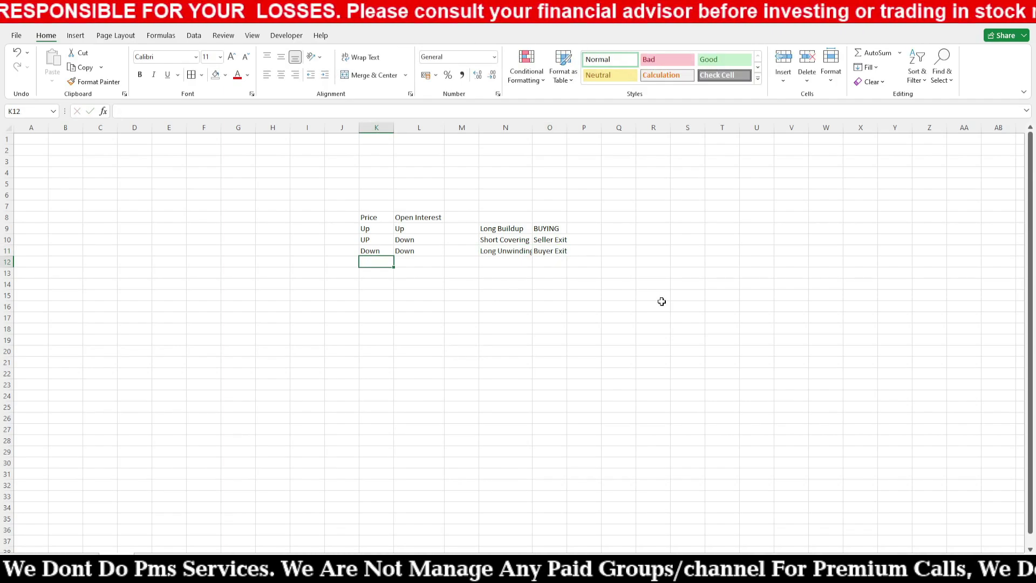
Enter Down as the price in K12 and Up as the open interest in L12
type("Down")
key("Tab")
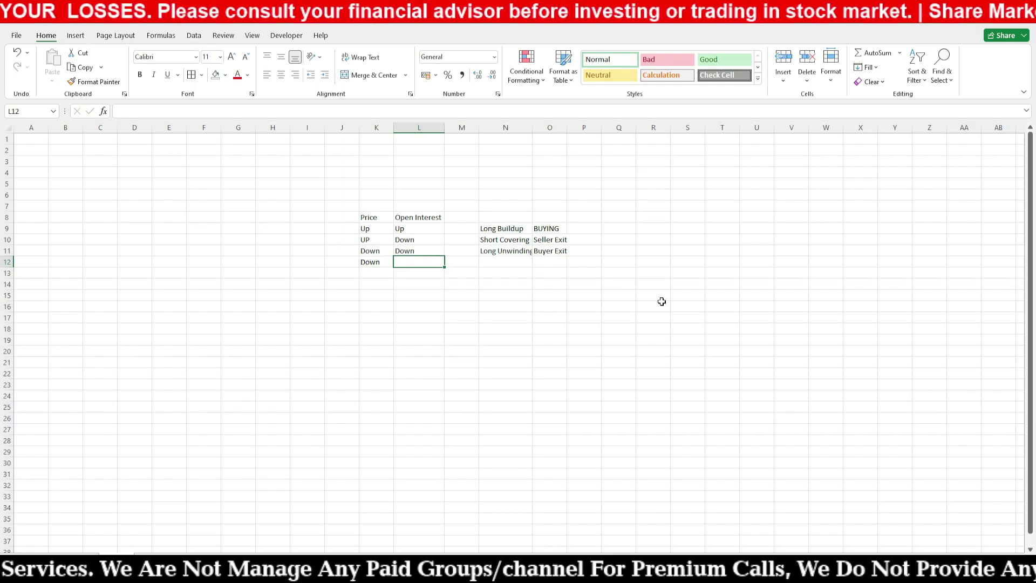
type("Up")
key("Tab")
key("Tab")
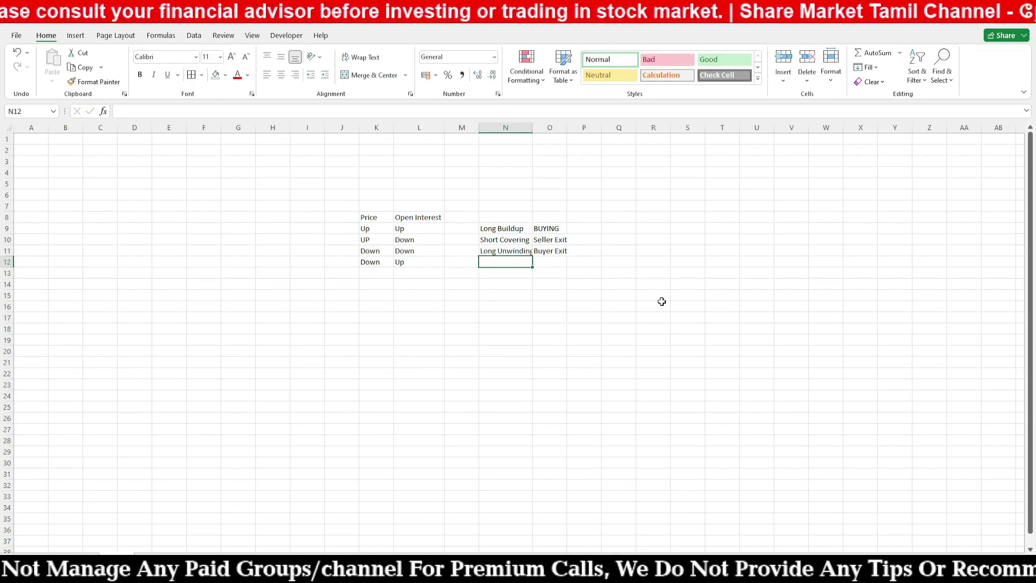
Enter Short Builup in N12 and SELLING in O12
type("Short Bi")
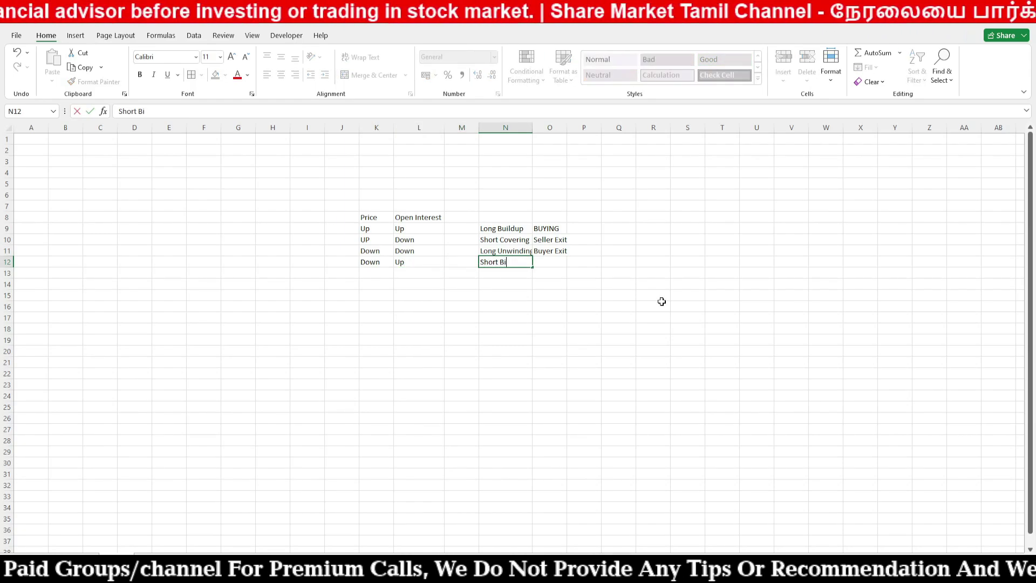
type("ulup")
key("Tab")
type("Se")
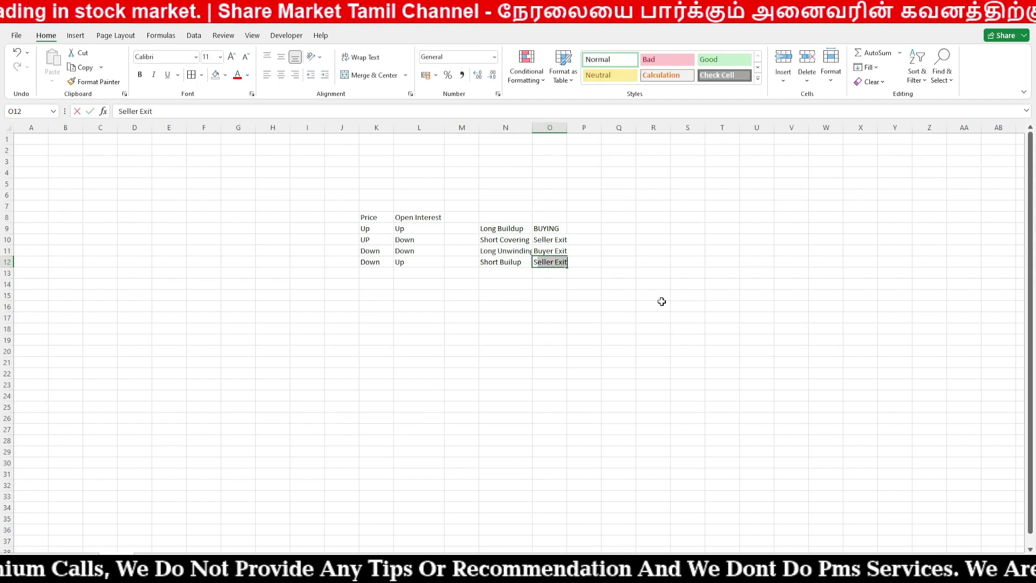
type("l")
key("BackSpace")
key("BackSpace")
key("BackSpace")
key("BackSpace")
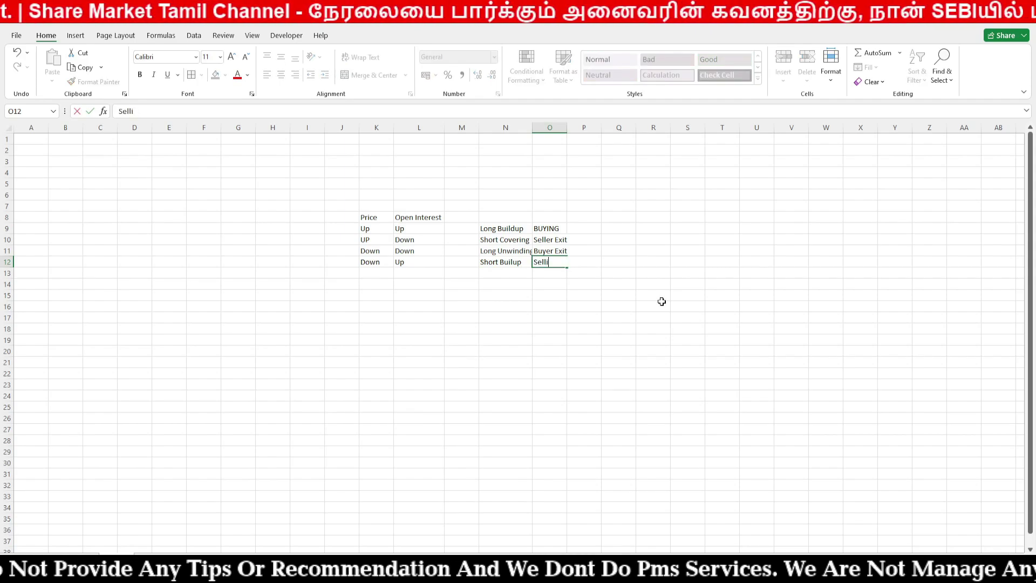
type("SELLING")
key("Return")
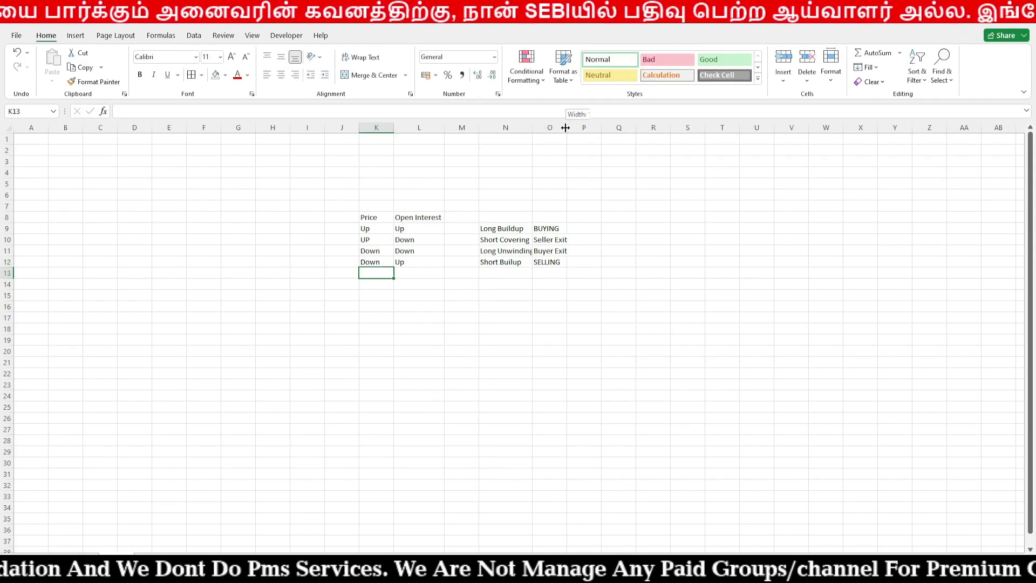
Widen column O of the reference table and return to the closing-data sheet
left_click_drag(566, 128, 586, 128)
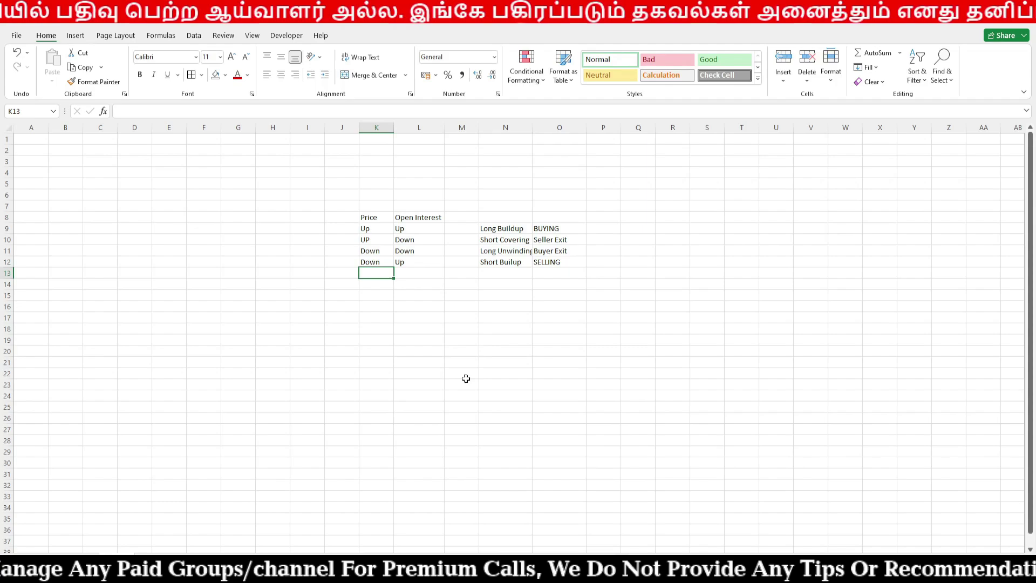
key("ctrl+Page_Up")
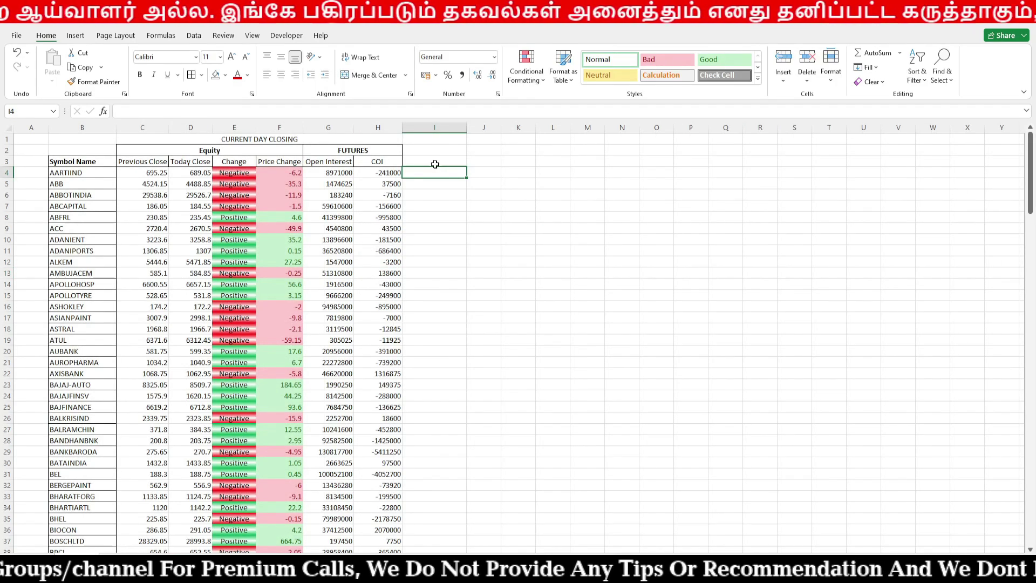
Enter the heading Interpretation in I2
key("Up")
key("Up")
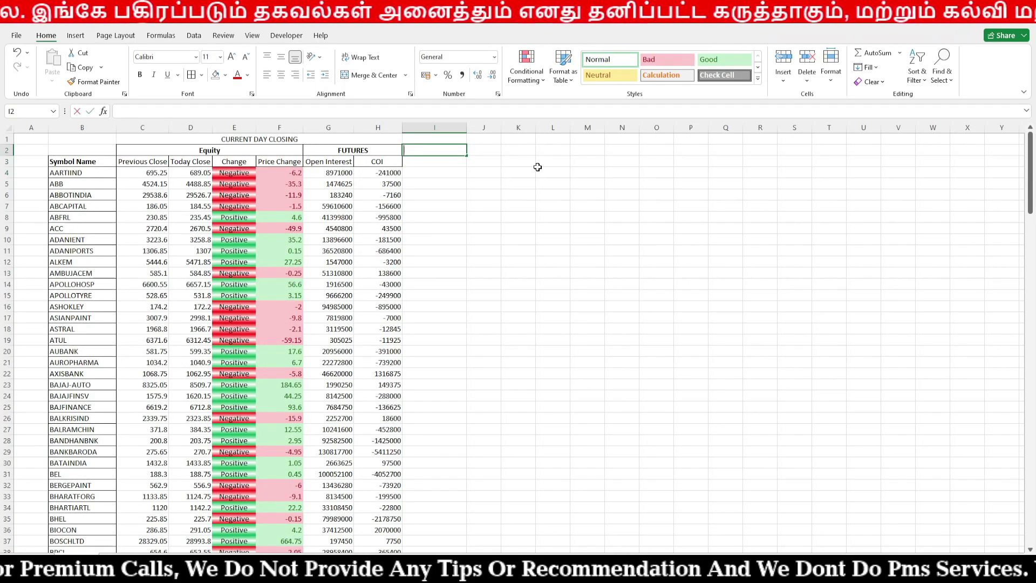
type("Interpretation")
key("Return")
key("Return")
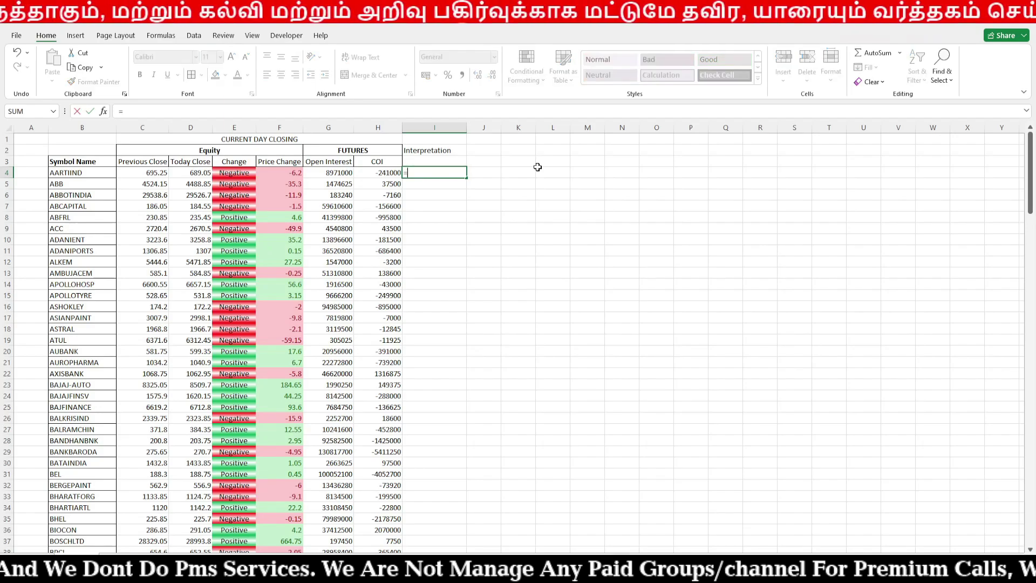
type("=if(AND(")
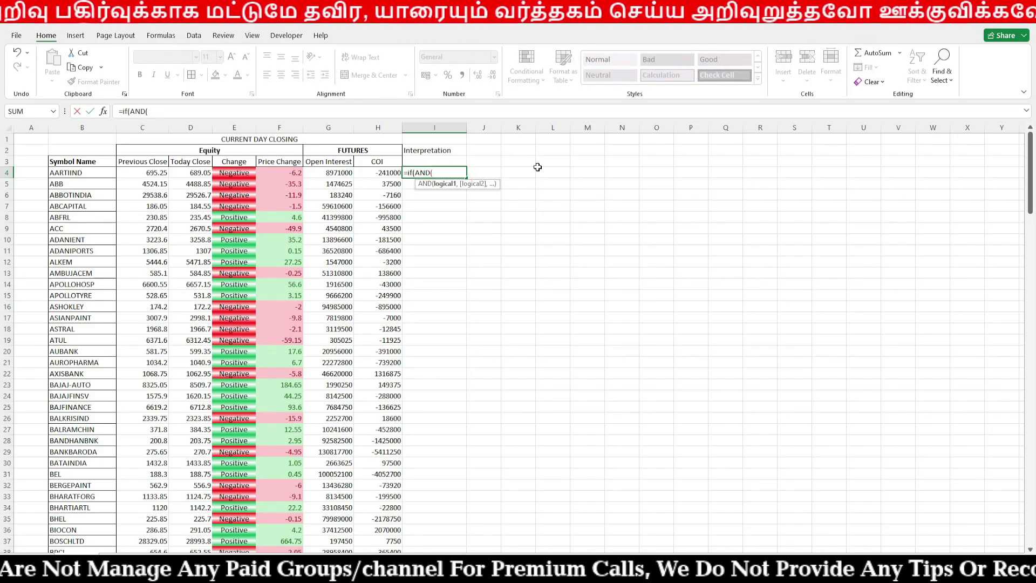
key("Left")
key("Left")
key("Left")
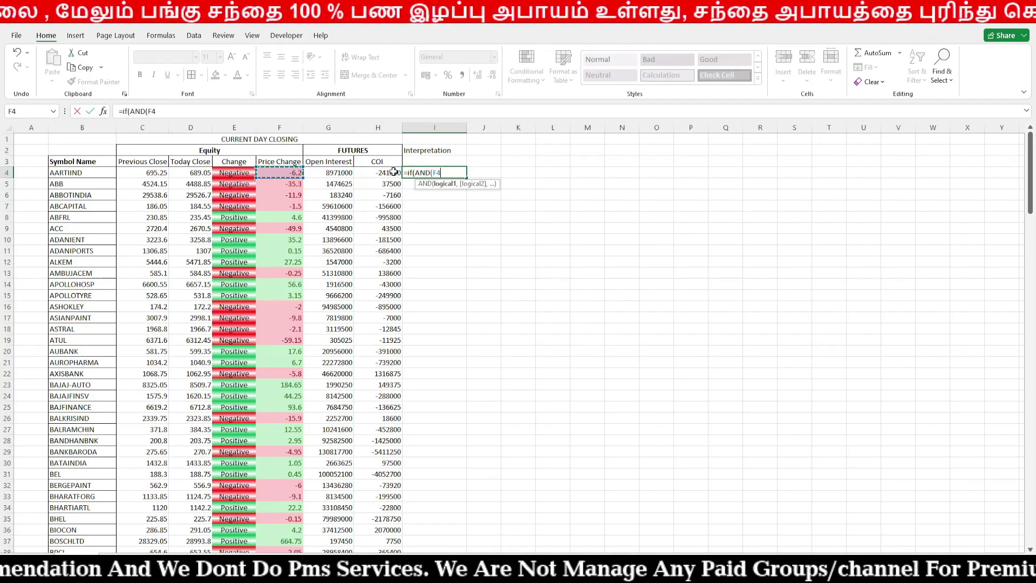
key("Escape")
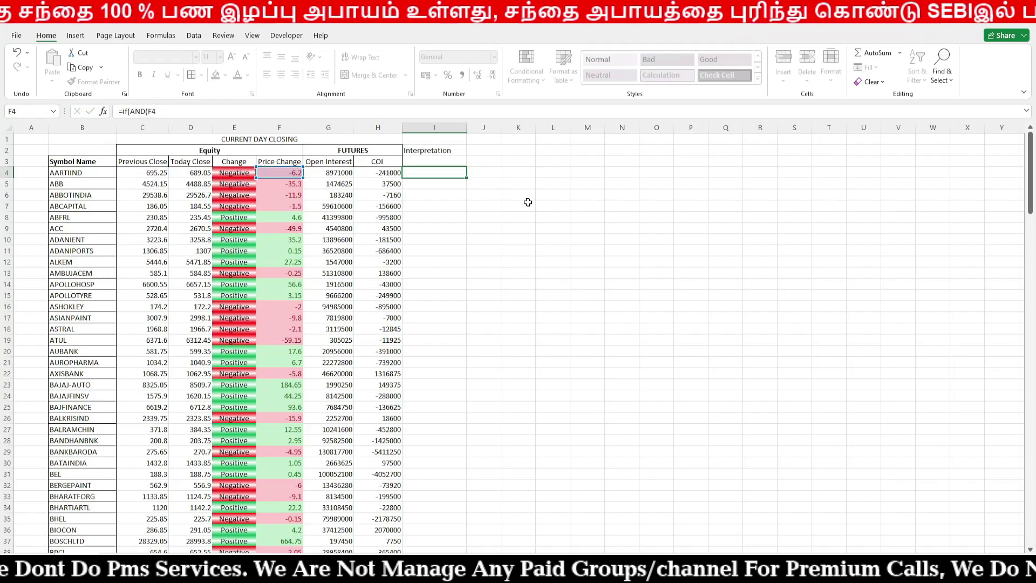
Delete the Interpretation heading from I2
key("Up")
key("Up")
key("Delete")
key("Down")
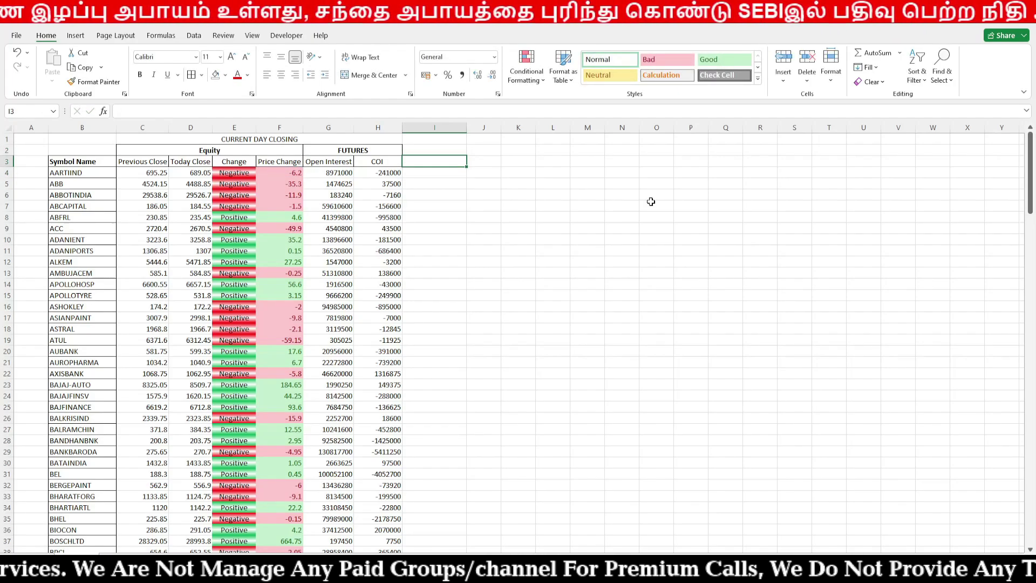
Examine the equity Change formula in E4 and the neighbouring price and futures cells across row 4
key("Down")
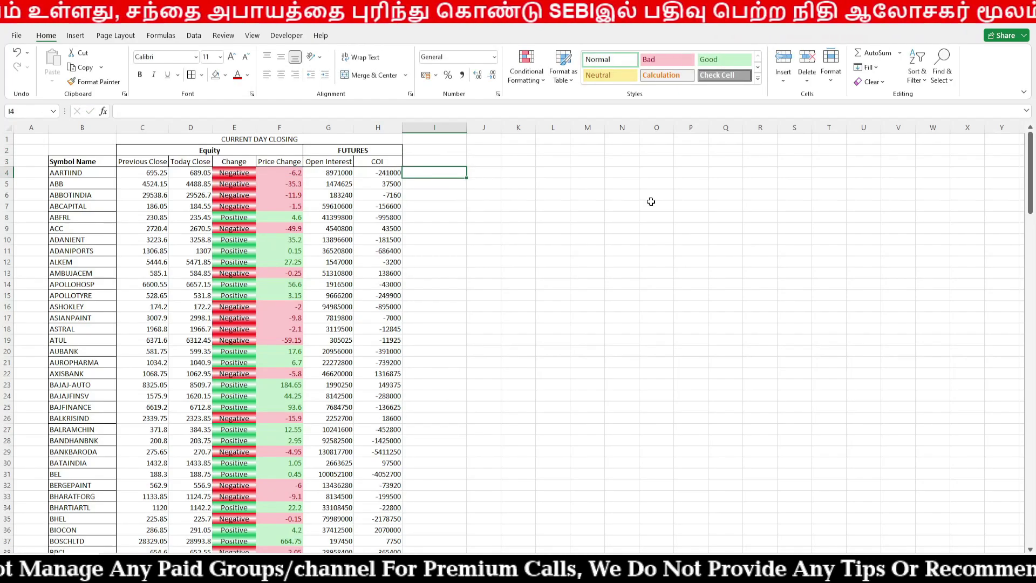
key("Left")
key("Left")
key("Left")
key("Left")
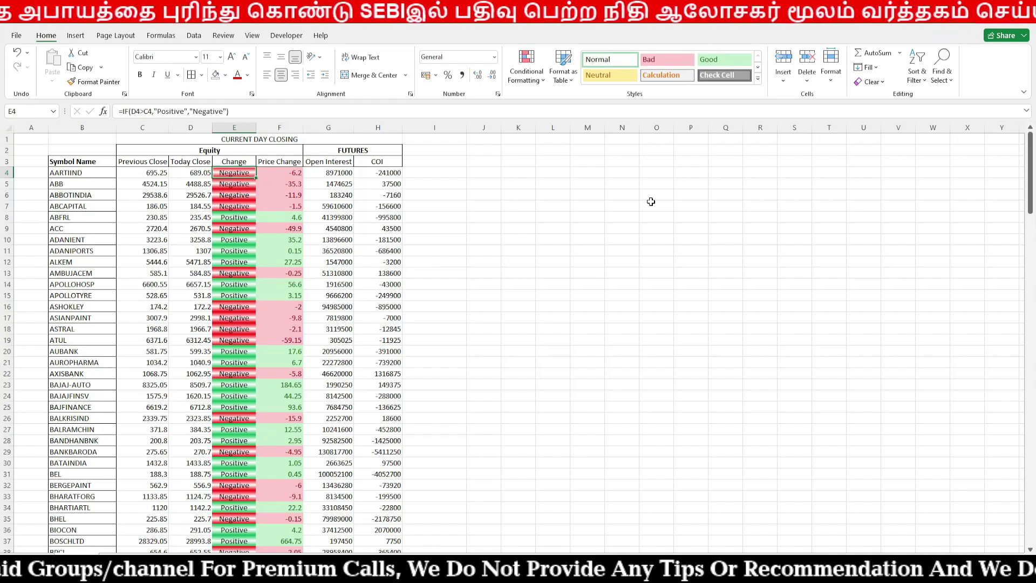
key("Right")
key("Right")
key("Right")
key("Right")
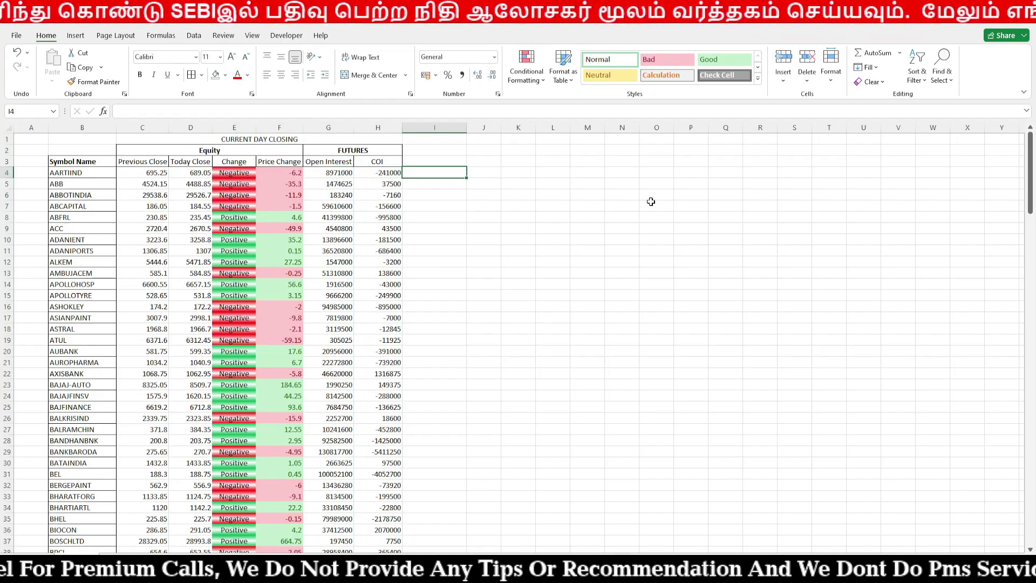
key("Left")
key("Left")
key("Left")
key("Left")
key("Right")
key("Right")
key("Right")
key("Right")
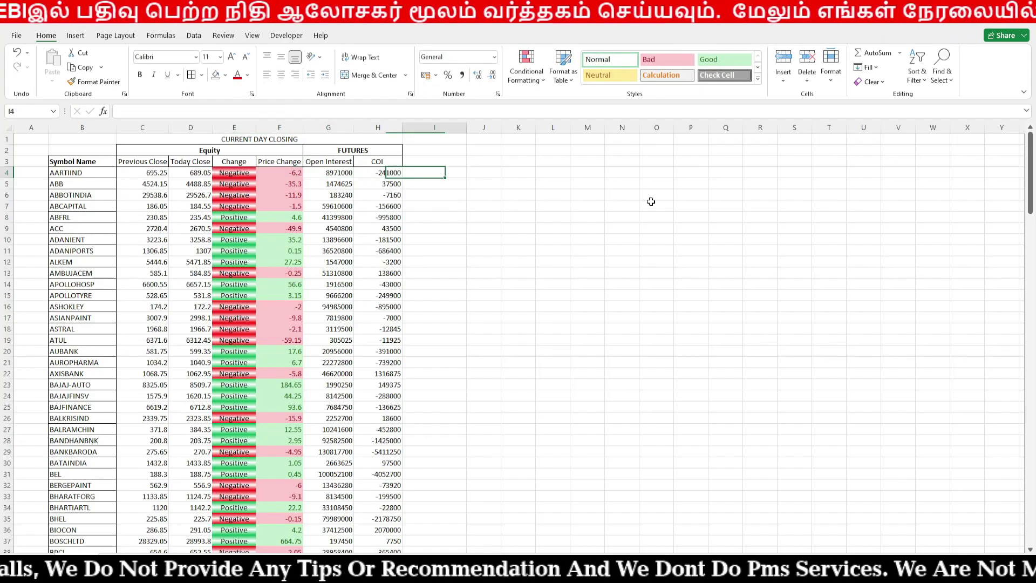
Enter a formula in I4 that returns "Negative" when H4<0 and "Positive" otherwise
type("=if(")
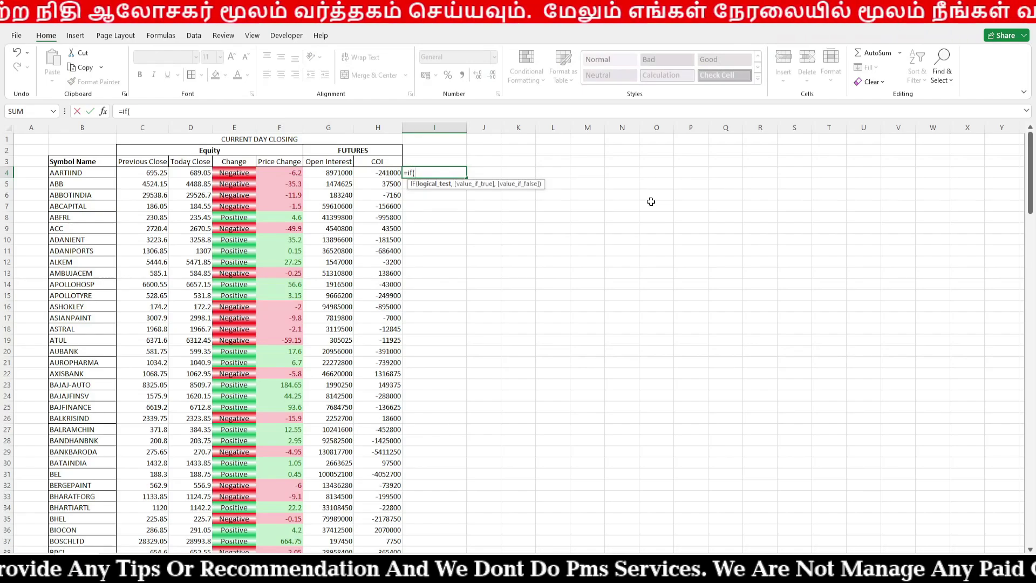
key("Left")
type("<0")
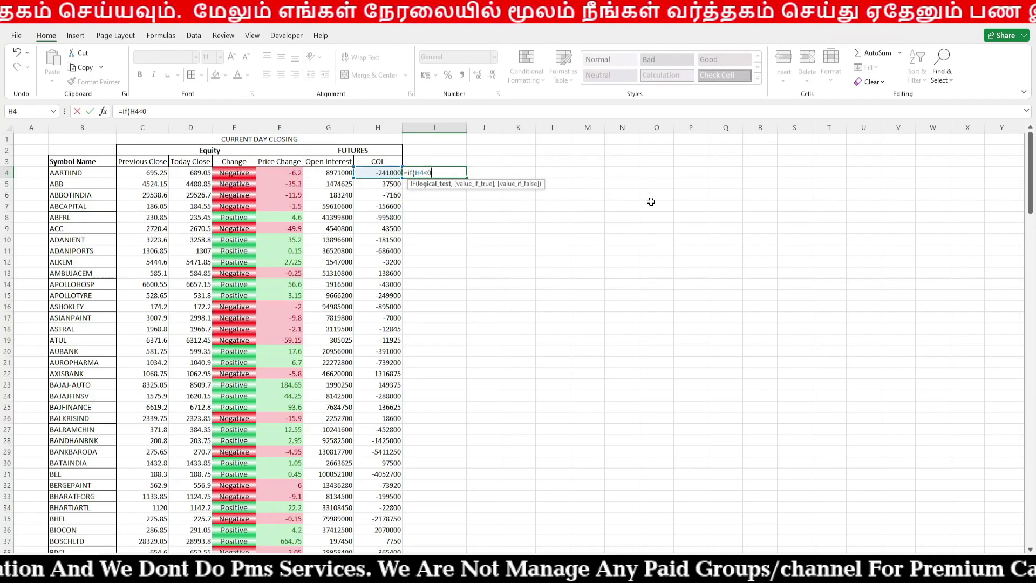
type(",\"NEg")
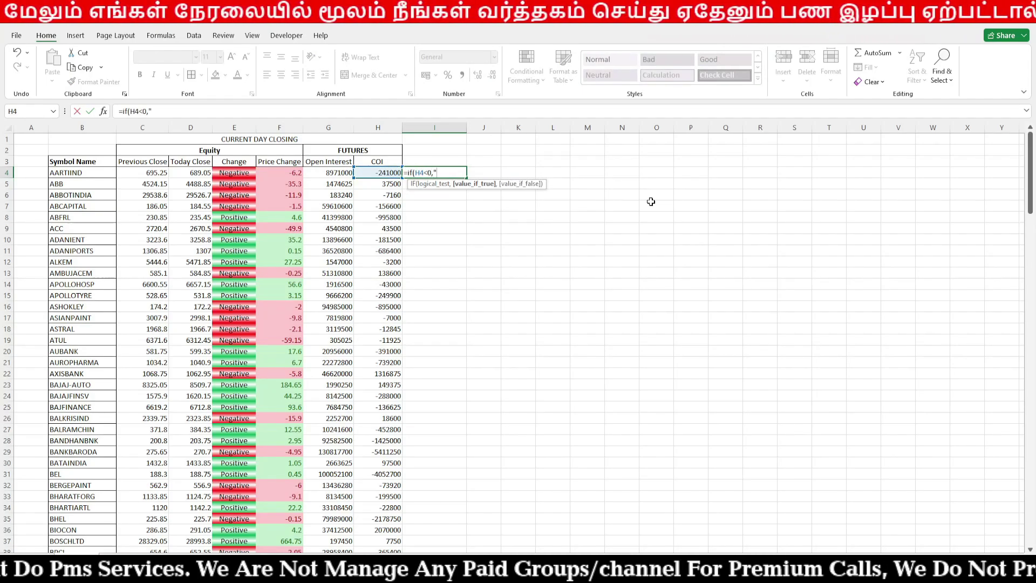
key("BackSpace")
key("BackSpace")
type("egative\",")
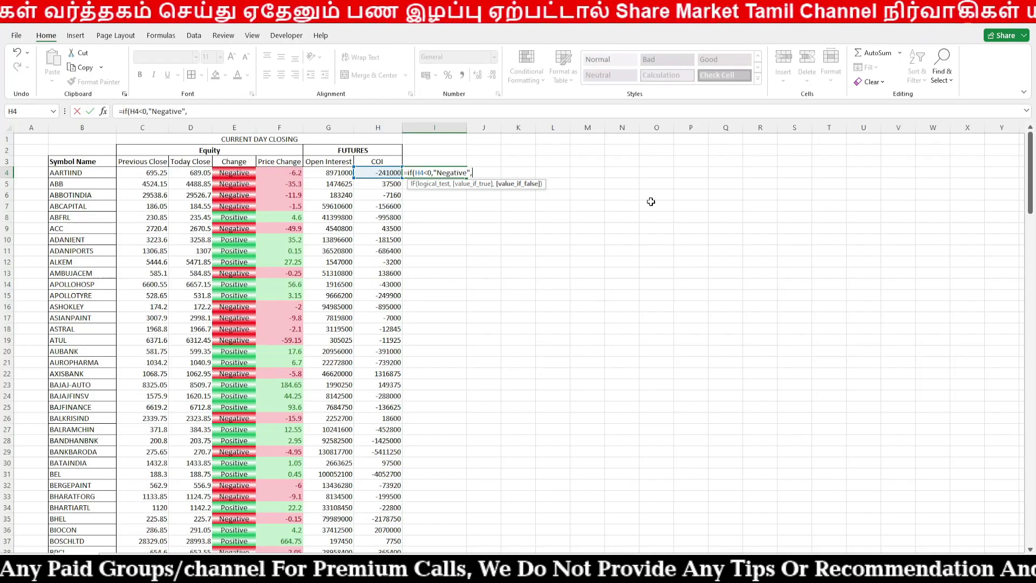
type("\"P")
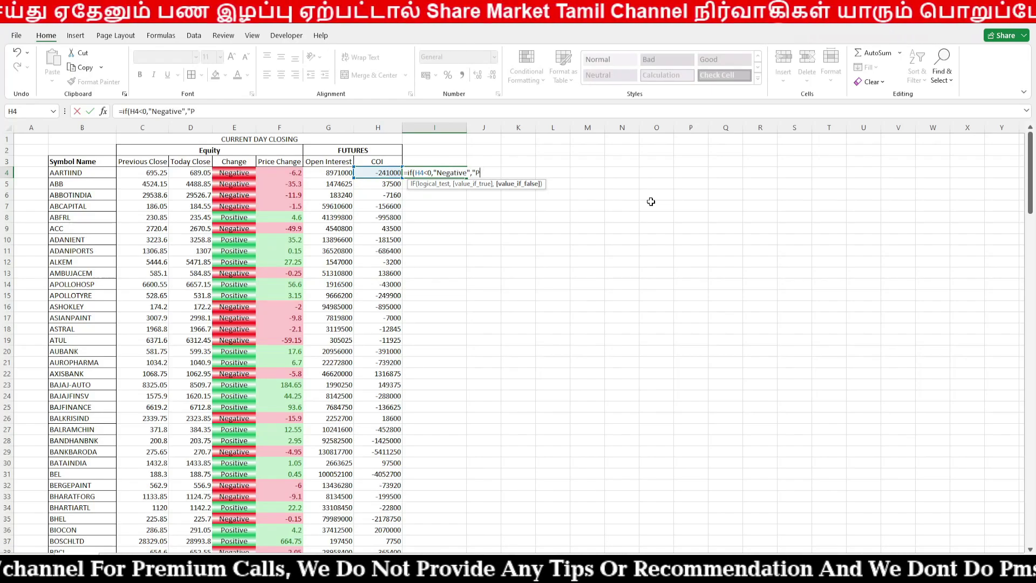
type("sositive\")")
key("Return")
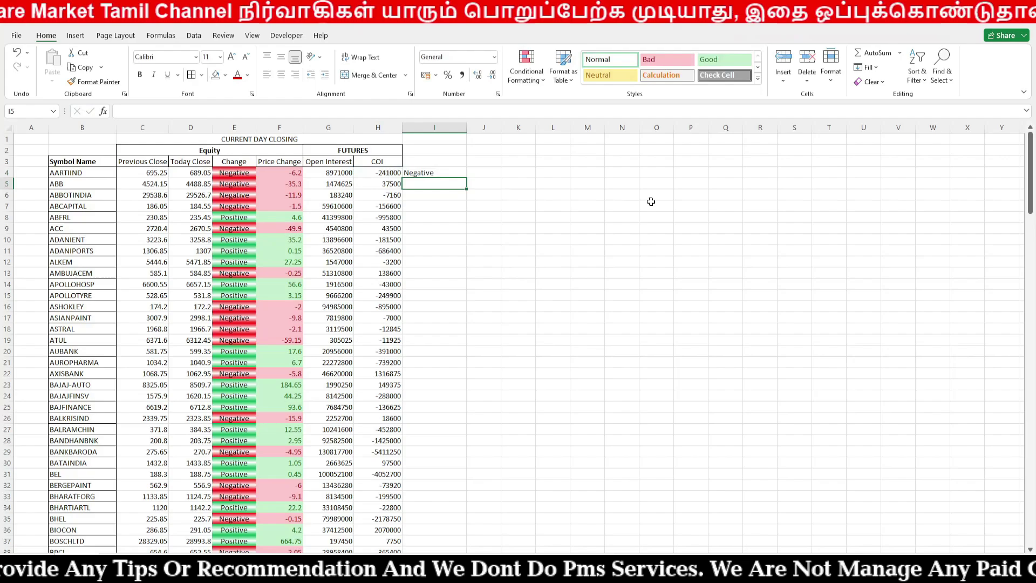
Copy the I4 formula down column I through the last symbol row and center the results
key("Up")
key("ctrl+c")
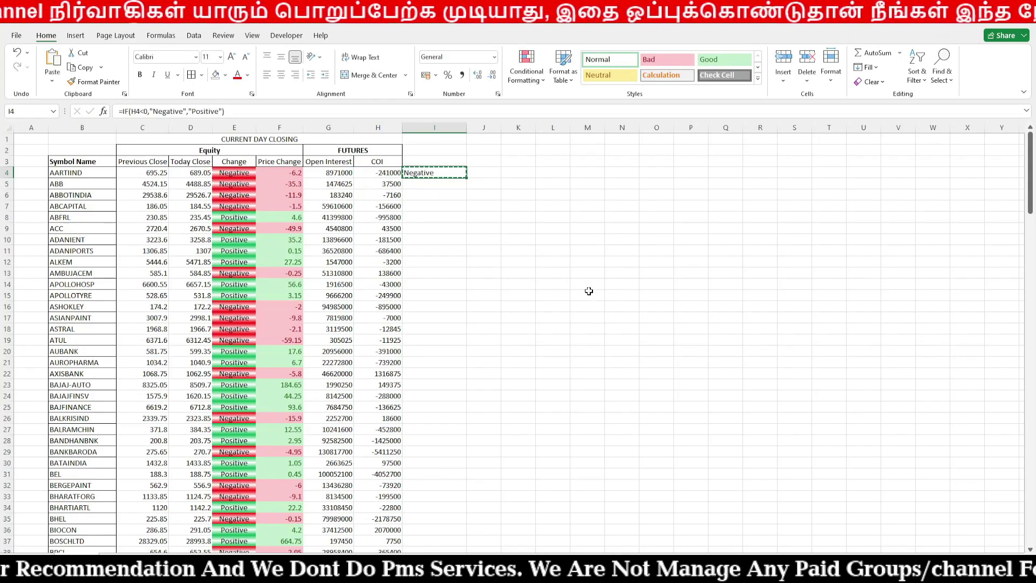
scroll(423, 451, "down", 20)
scroll(424, 521, "down", 20)
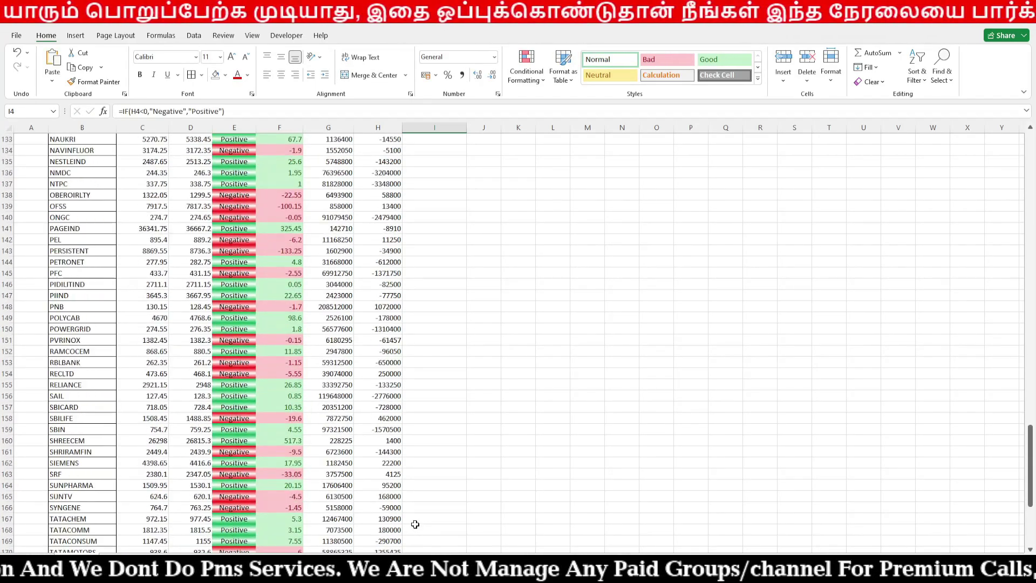
left_click(425, 425, "shift")
key("ctrl+v")
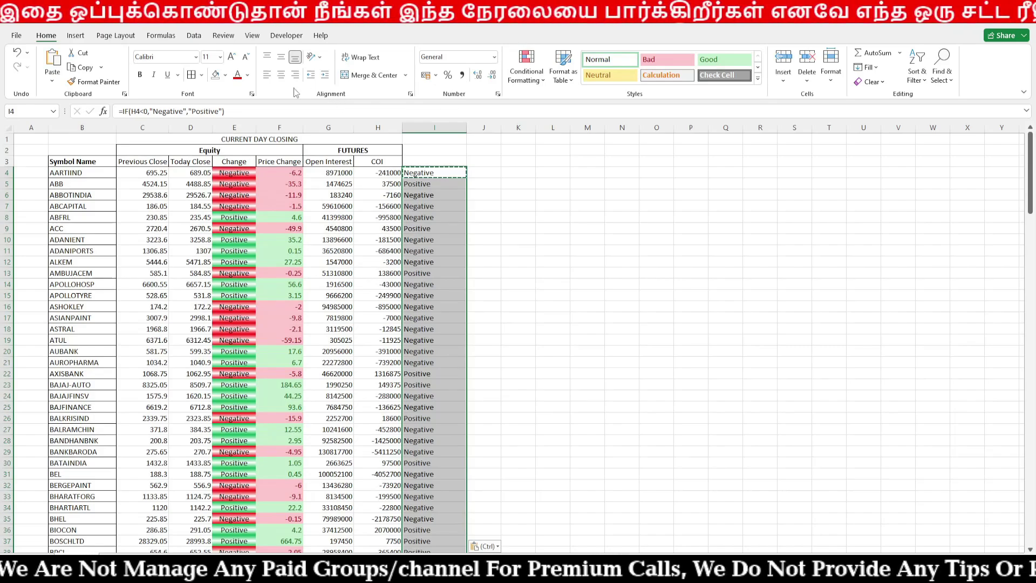
left_click(280, 75)
Copy the Change heading from E3 to I3
left_click(441, 161)
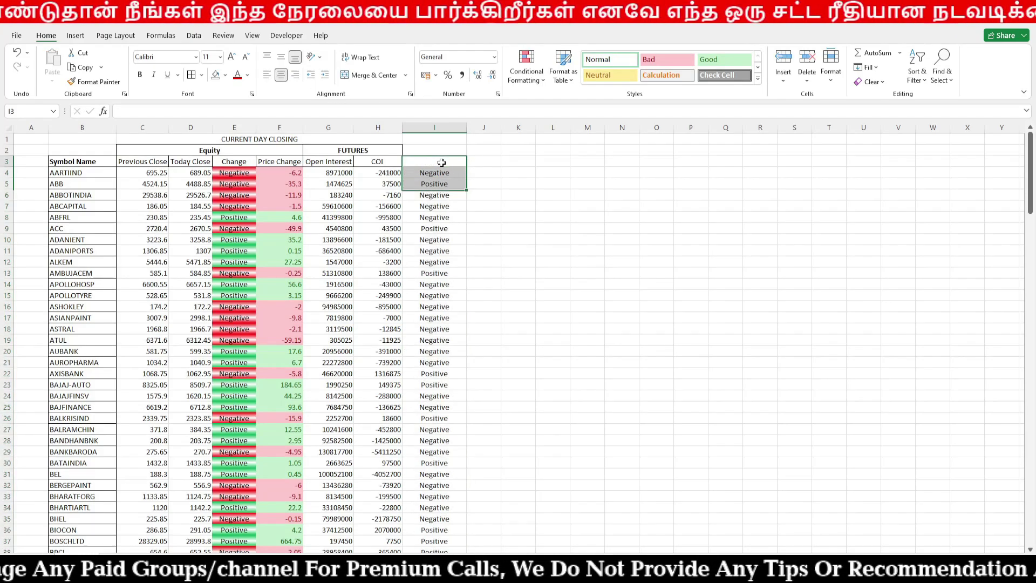
key("Left")
key("Left")
key("Left")
key("Left")
key("ctrl+c")
left_click(425, 160)
key("ctrl+v")
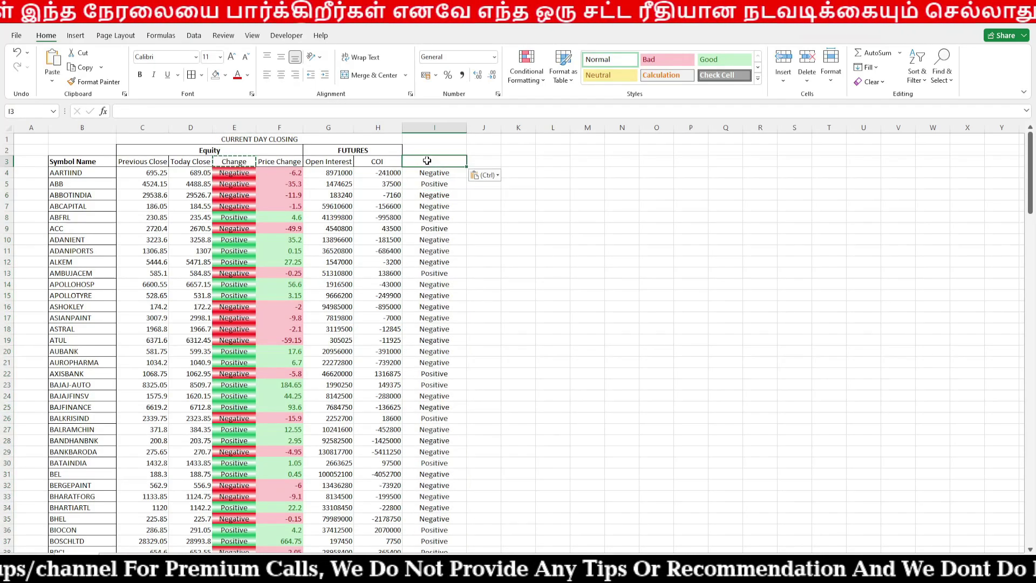
Apply the formatting of E4 to the new Change values in column I, from I4 through the last symbol row
left_click(248, 171)
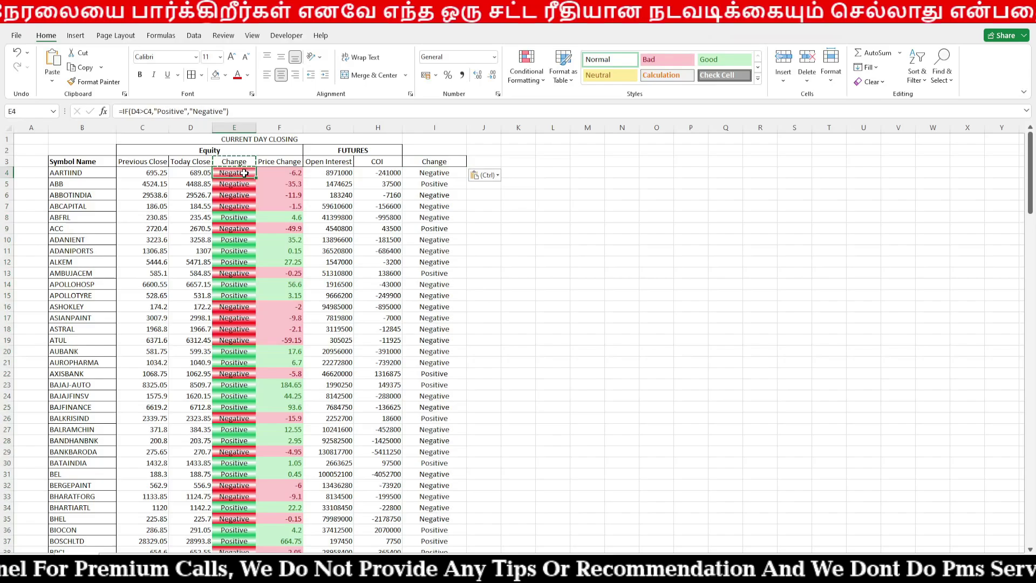
left_click(93, 82)
mouse_move(453, 175)
left_mouse_down()
mouse_move(450, 542)
mouse_move(496, 542)
left_mouse_up()
scroll(663, 399, "up", 20)
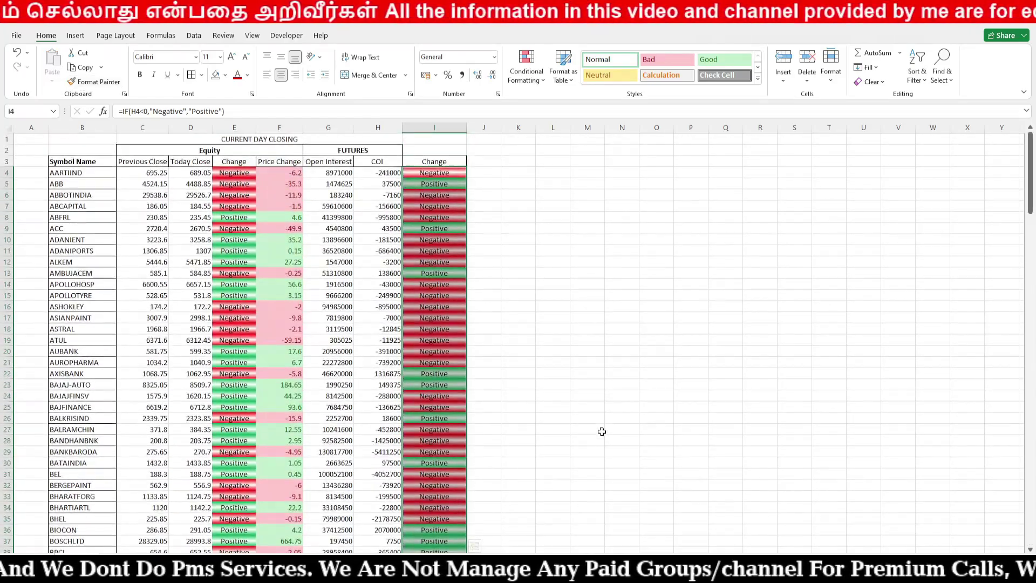
Apply the Price Change formatting of F4 to the COI values in column H, from H4 down
left_click(291, 176)
left_click(94, 81)
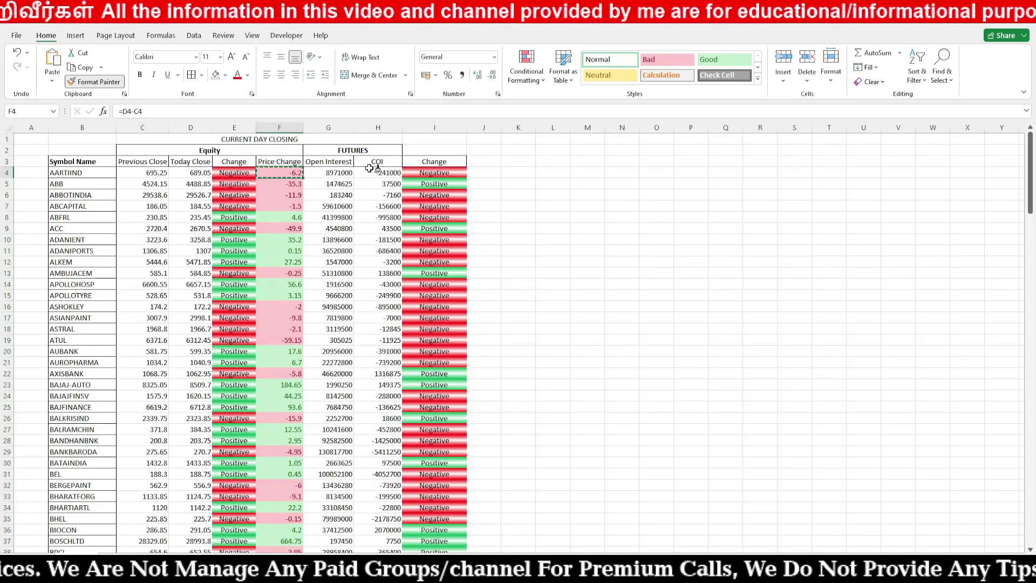
mouse_move(375, 171)
left_mouse_down()
mouse_move(377, 544)
mouse_move(404, 540)
mouse_move(363, 543)
mouse_move(378, 542)
left_mouse_up()
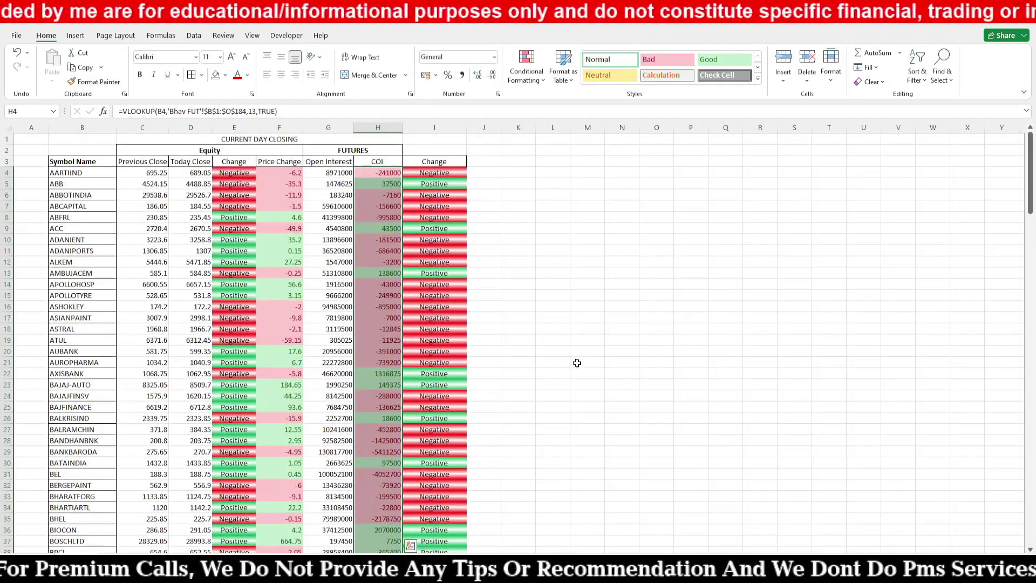
left_click(360, 170)
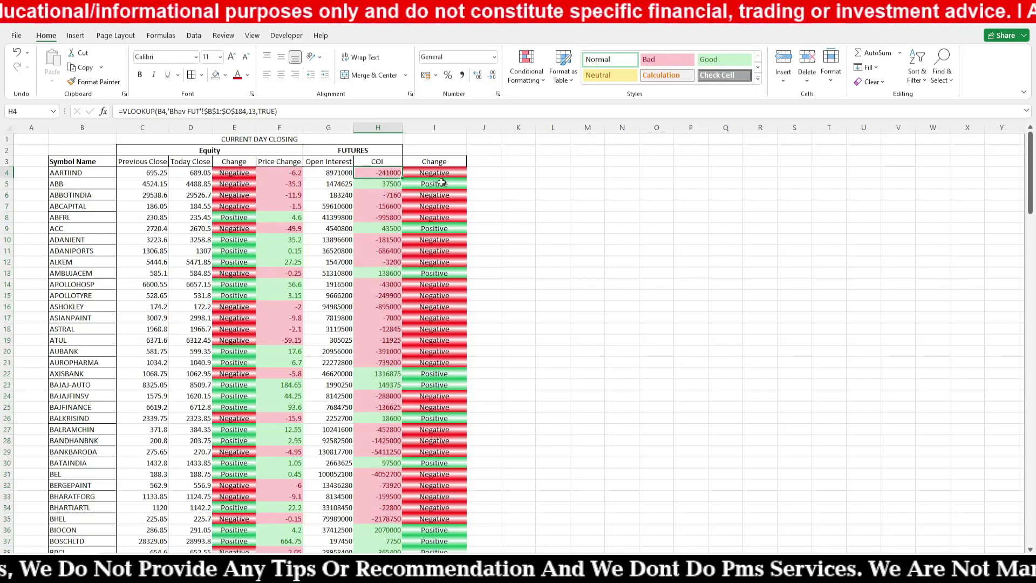
Merge and center the FUTURES heading across G2:I2
left_click_drag(389, 151, 453, 150)
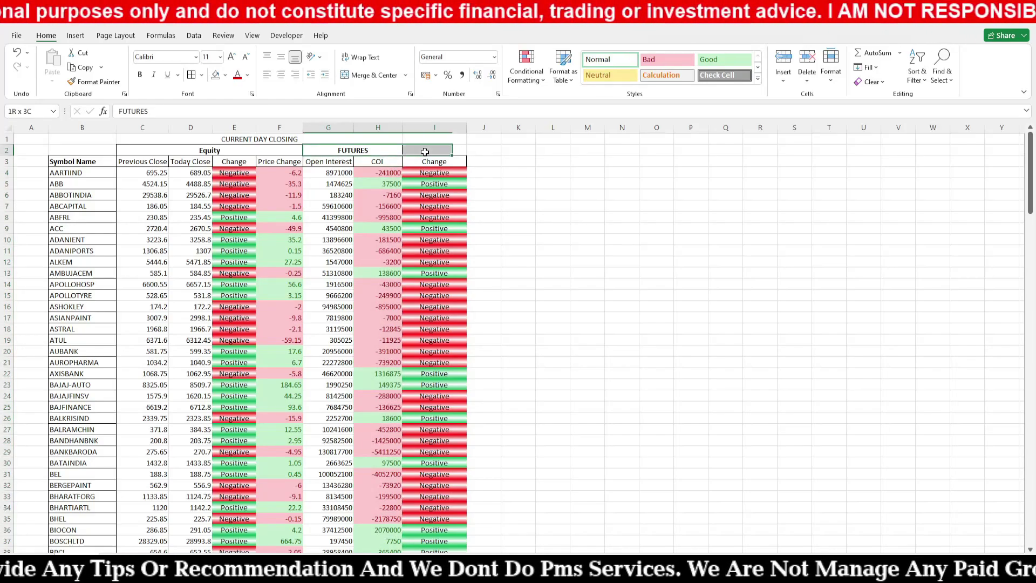
left_click(366, 77)
left_click(366, 78)
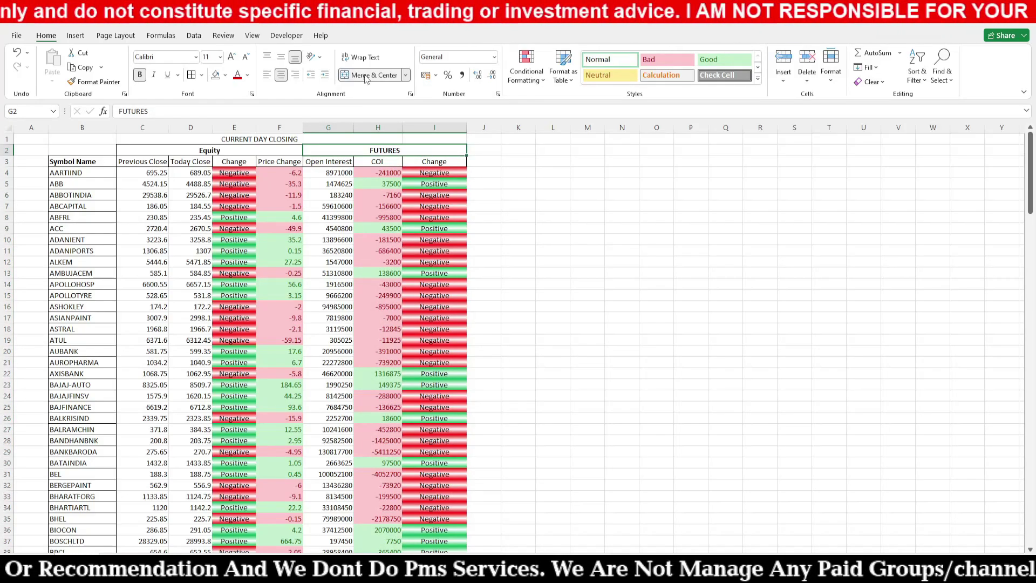
left_click(578, 214)
left_click(498, 173)
key("Right")
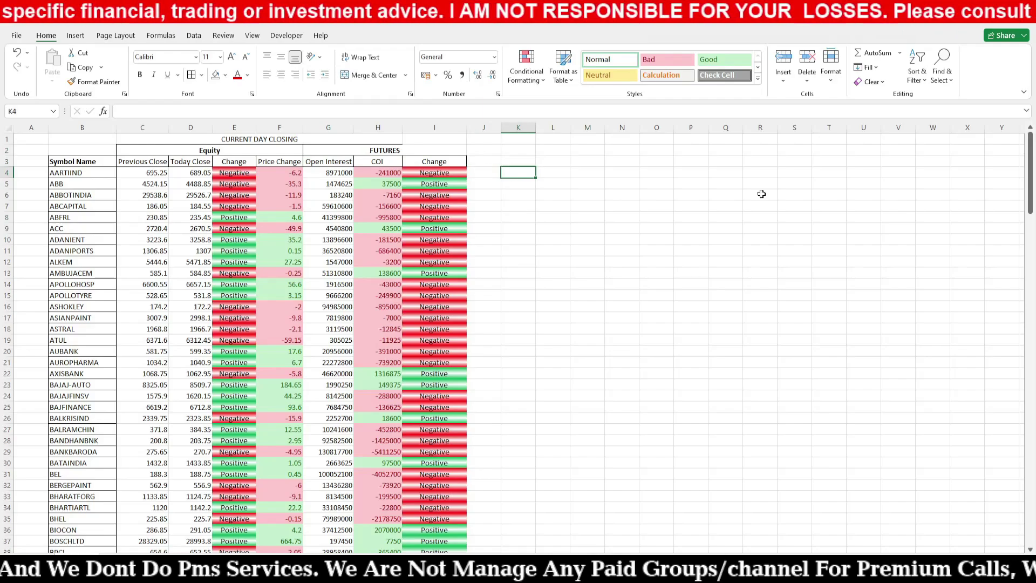
type("=if(an")
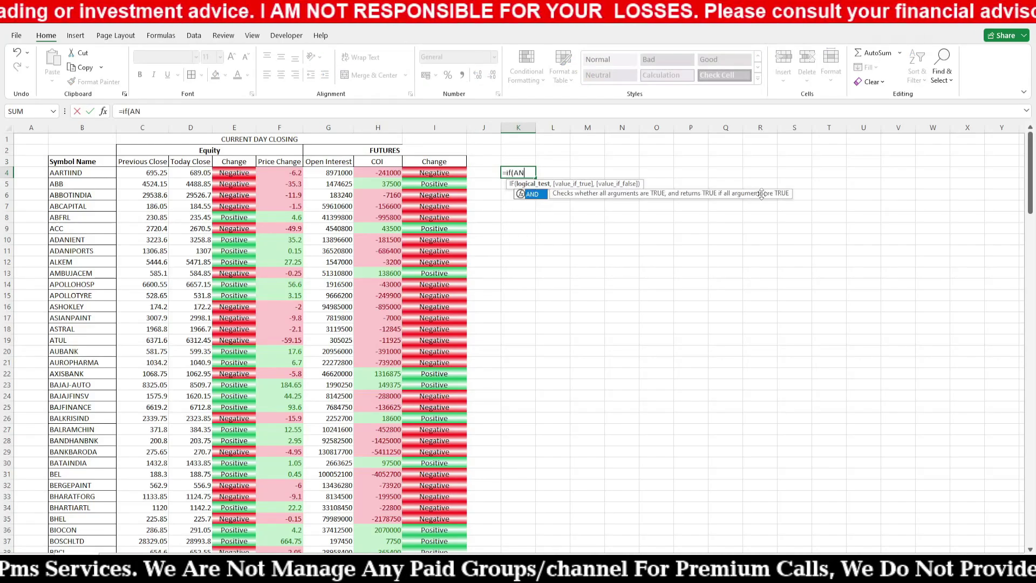
key("Tab")
key("Left")
key("Left")
key("Left")
key("Left")
key("Left")
key("Left")
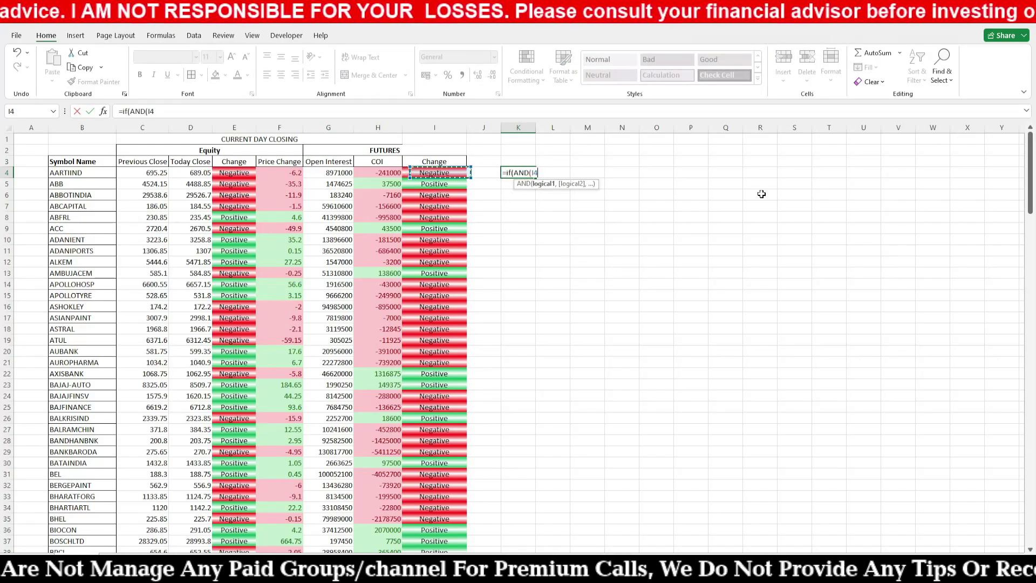
type("=")
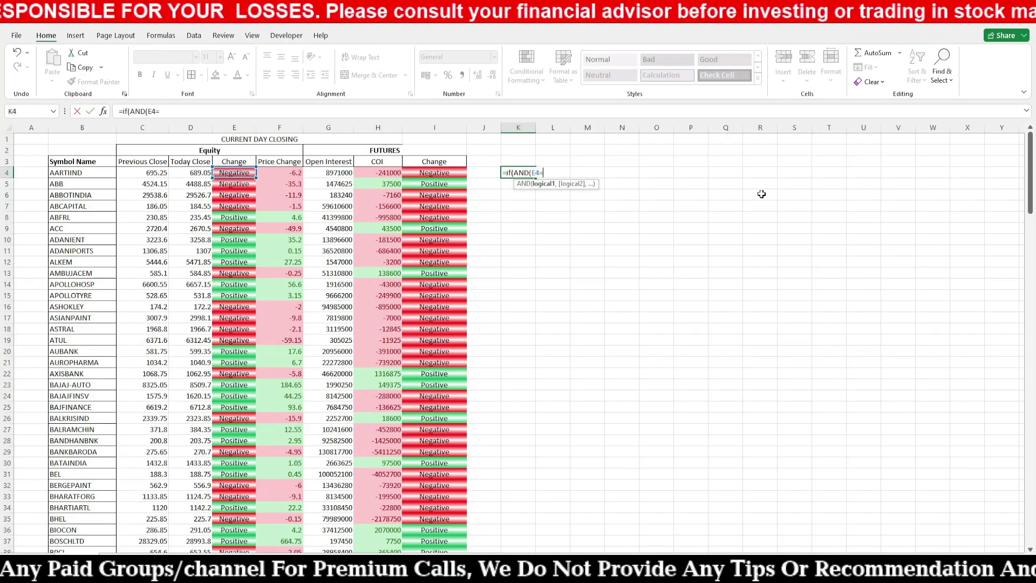
type("\"")
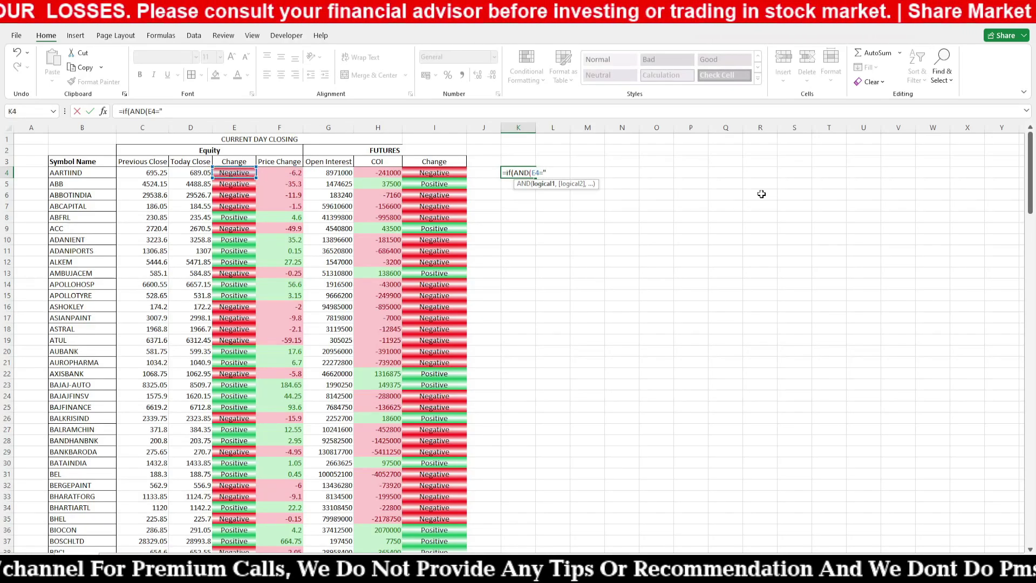
type("Negative")
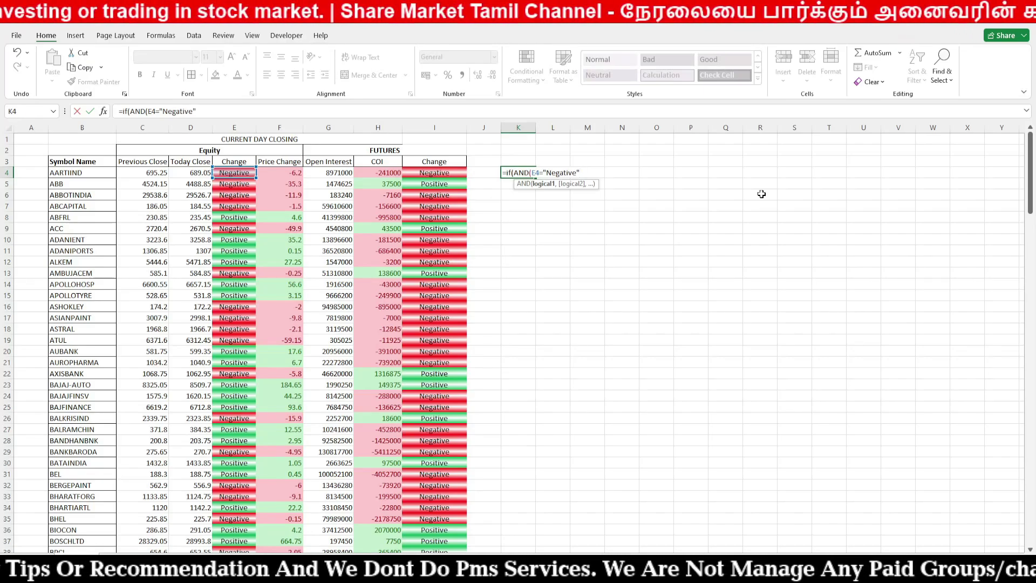
type("\",")
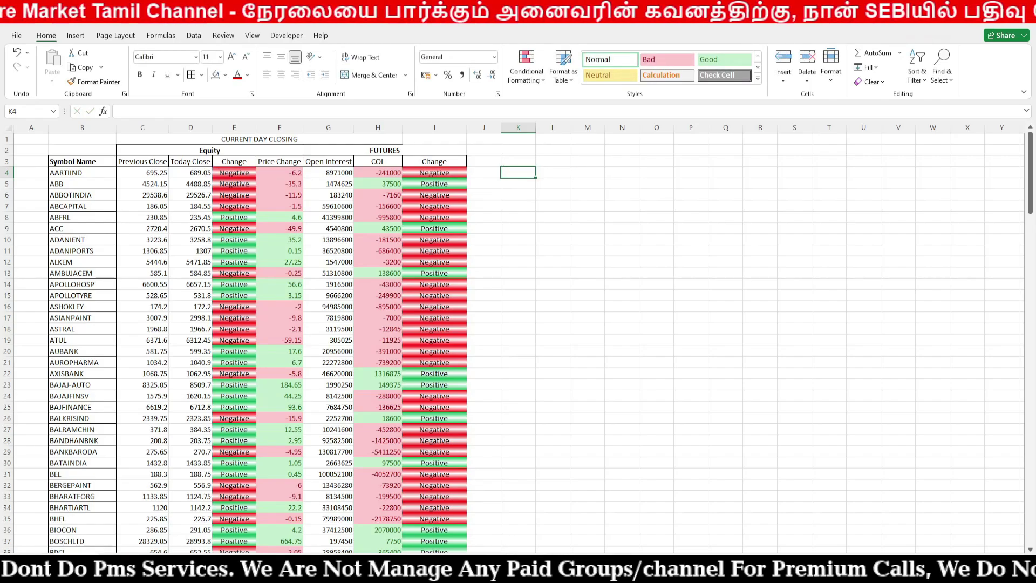
Capture the Price and Open Interest interpretation table from the other sheet as a picture and place it beside the stock data, around columns R to Y
key("ctrl+Page_Down")
key("ctrl+Page_Down")
key("ctrl+Page_Down")
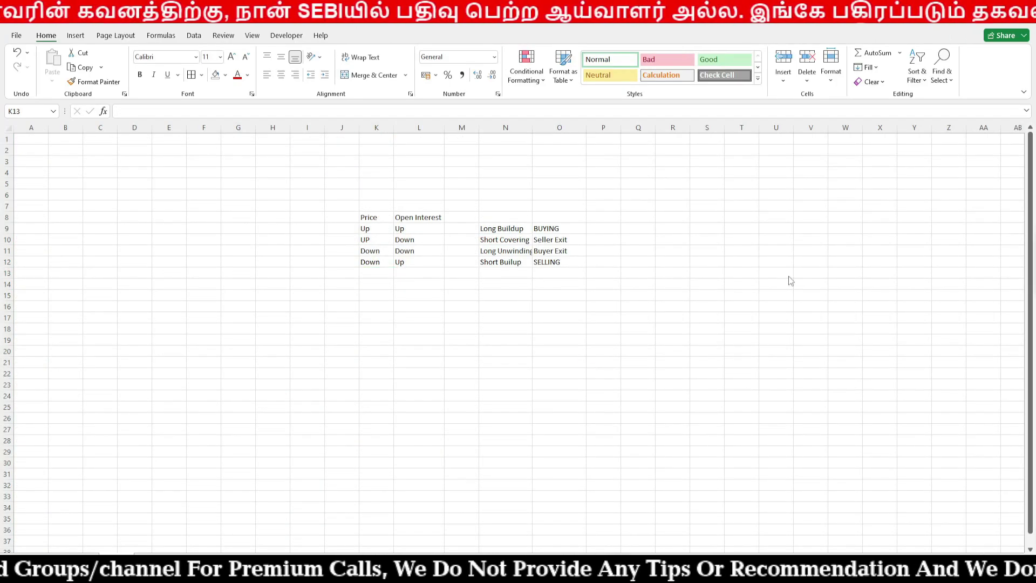
left_click_drag(352, 202, 596, 285)
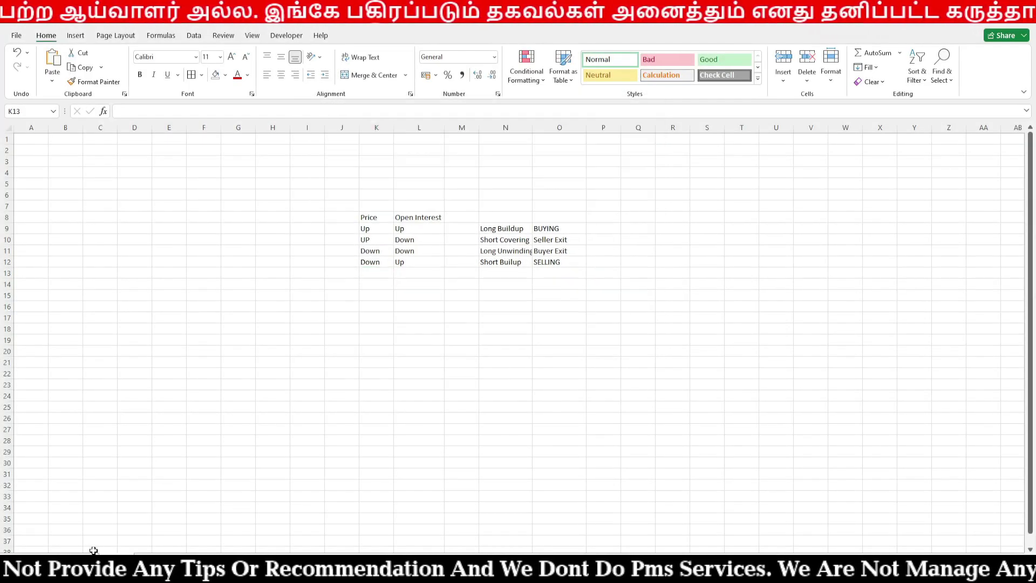
left_click(93, 551)
left_click(824, 190)
key("ctrl+v")
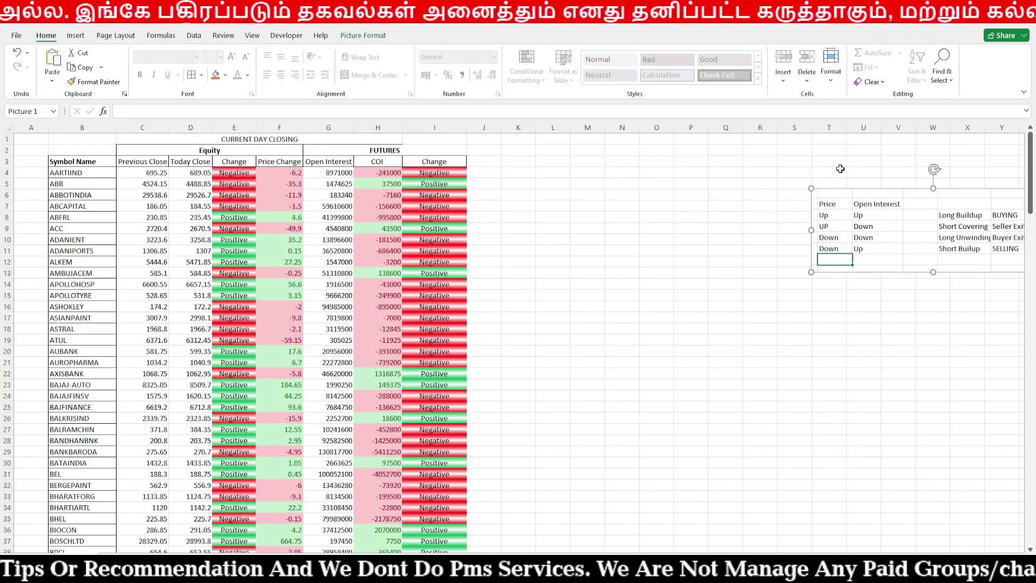
left_click_drag(890, 221, 851, 178)
Begin an IF formula in K4 with an AND test whose first condition is E4="Positive"
left_click(494, 174)
key("Right")
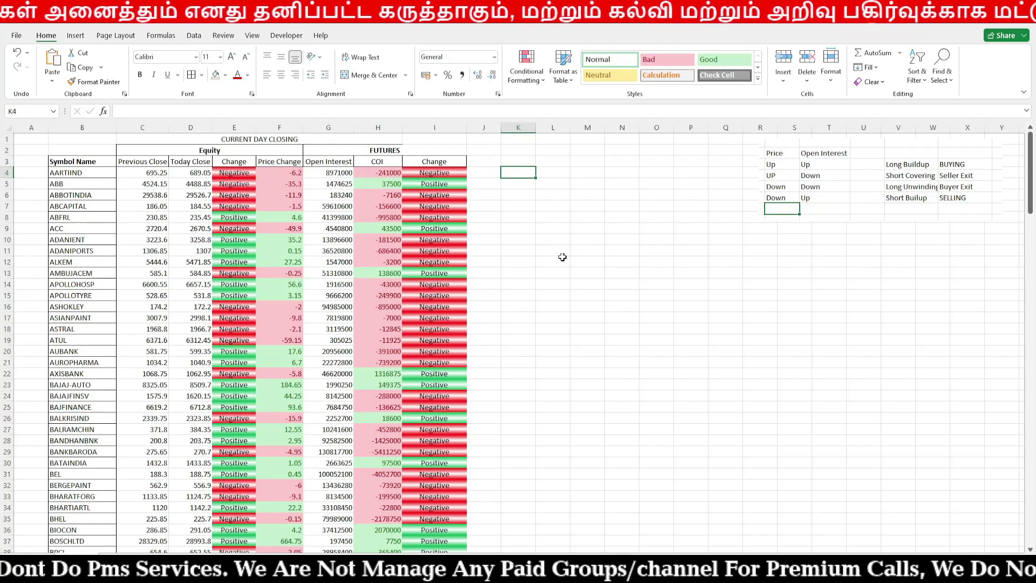
type("=if")
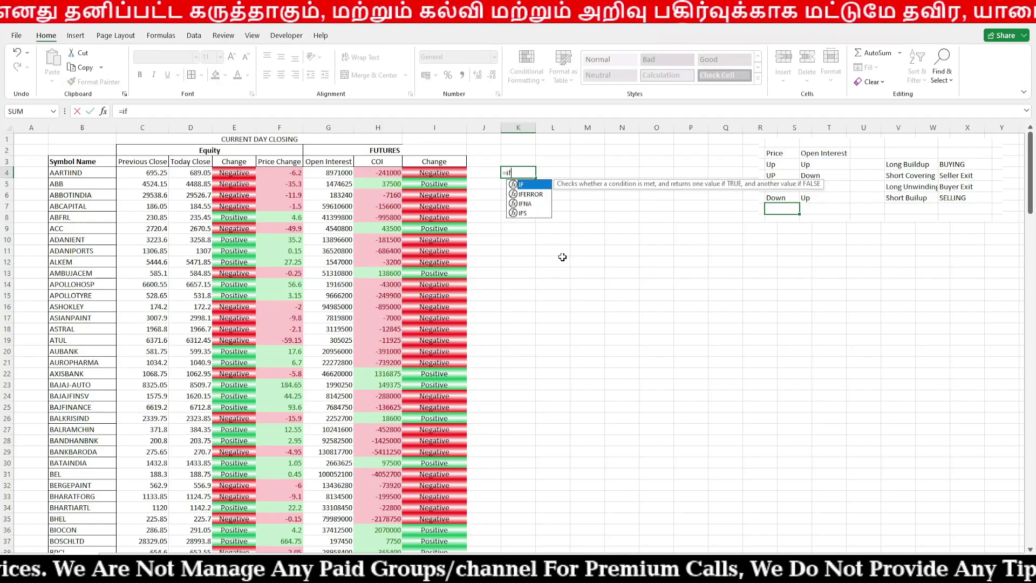
type("(AND(")
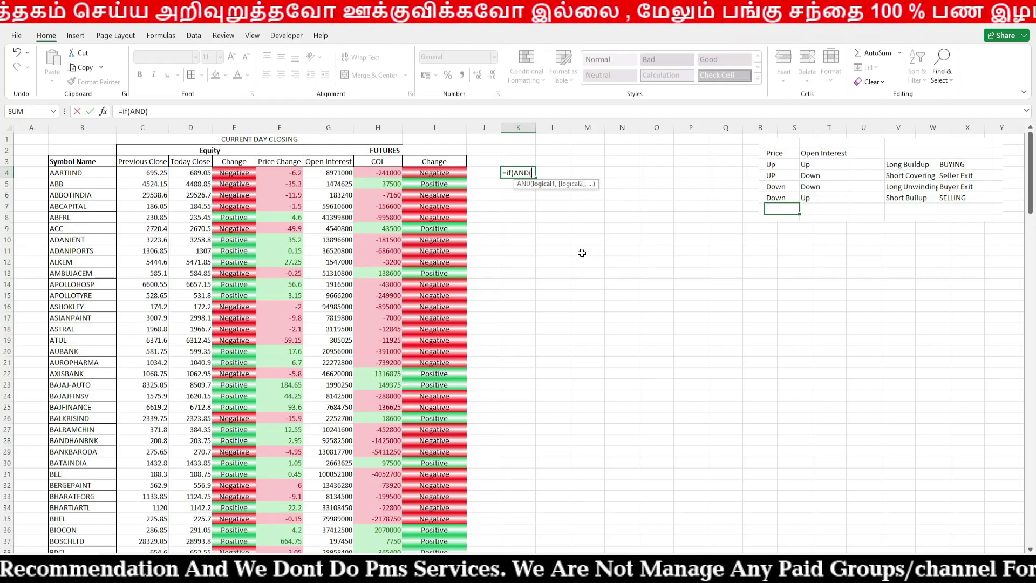
key("Left")
key("Left")
key("Left")
key("Left")
key("Left")
key("Left")
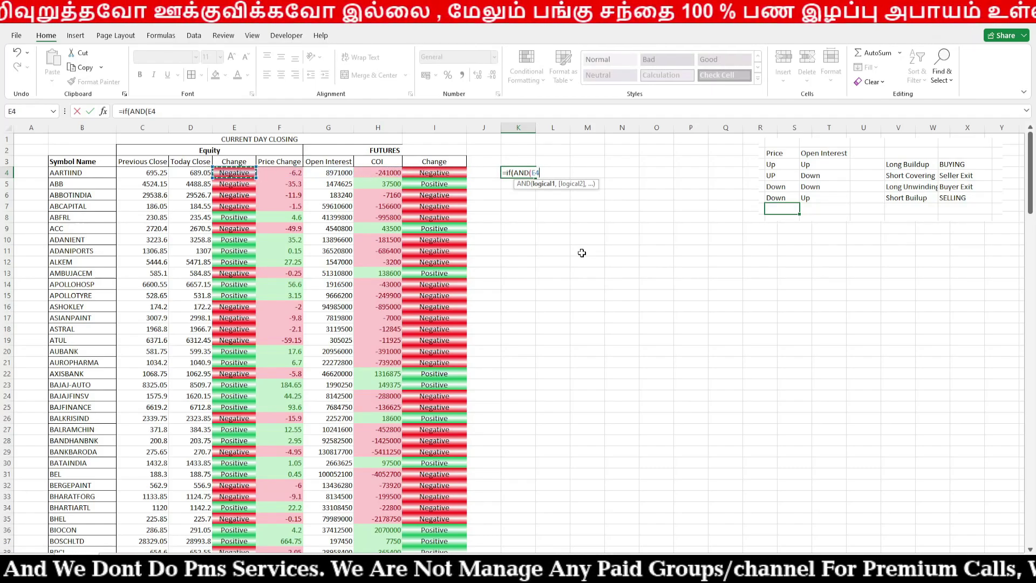
type("=\"")
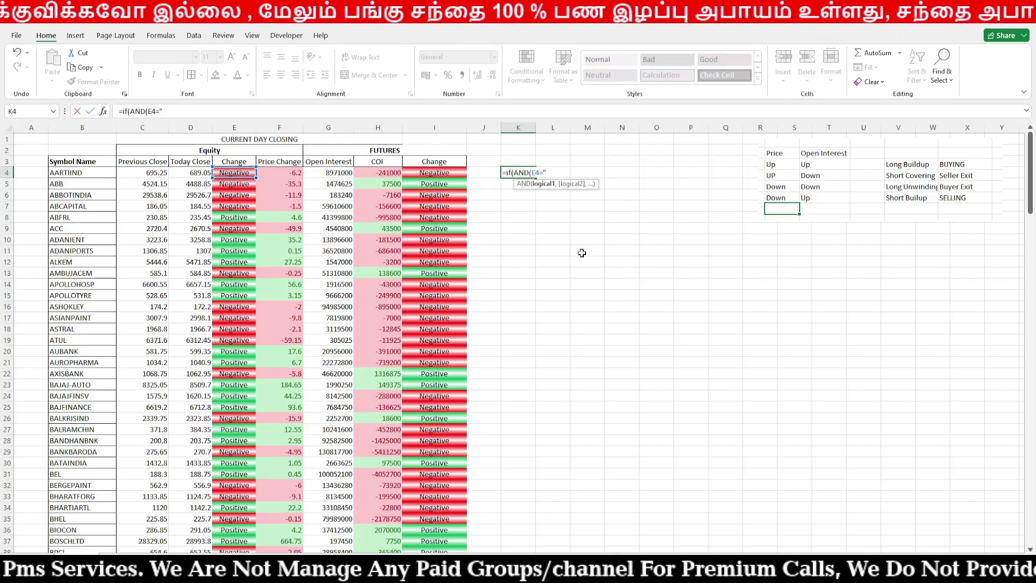
type("Post")
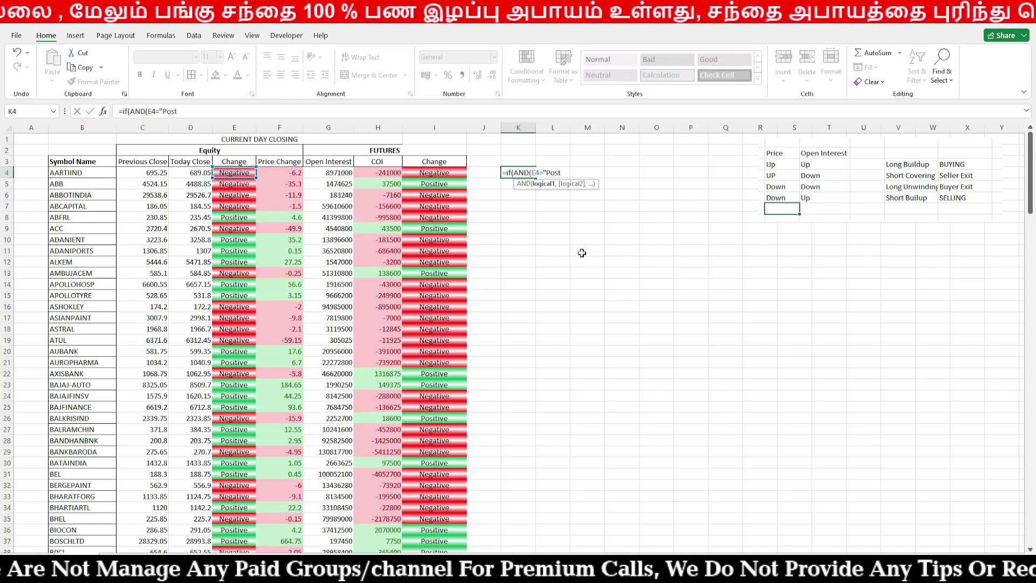
key("BackSpace")
type("itive")
left_click(582, 252)
key("Return")
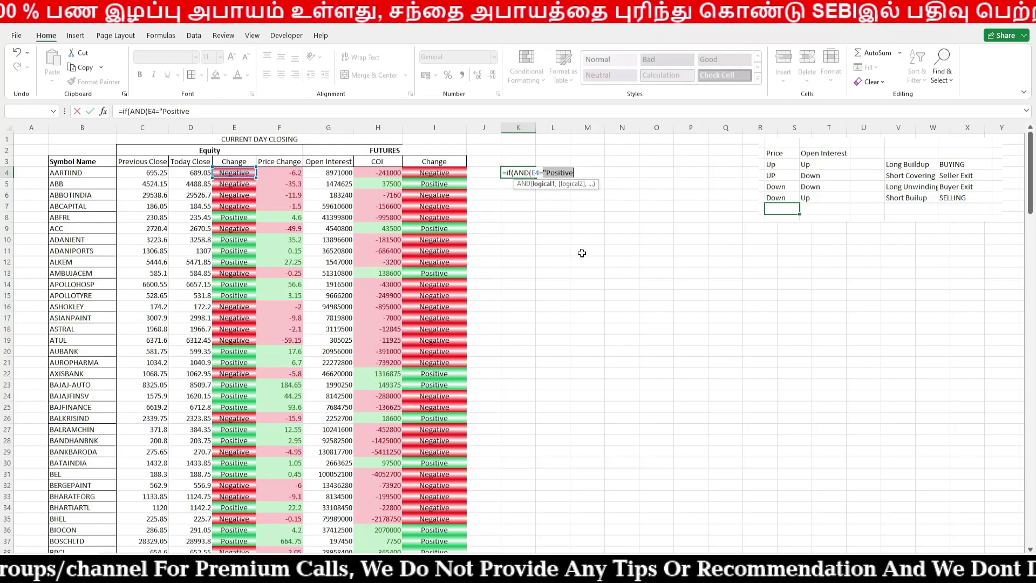
type("\"")
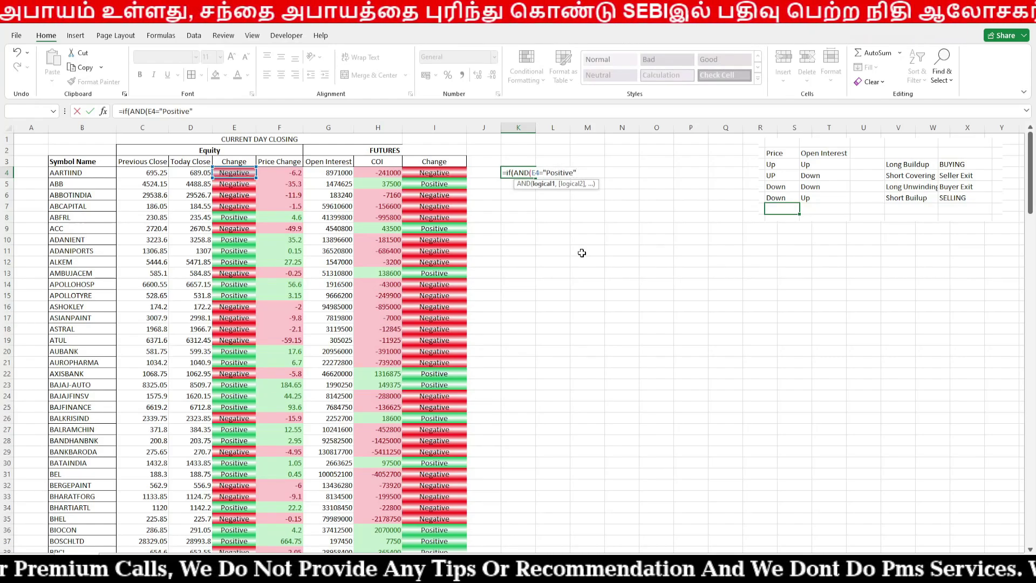
type(",")
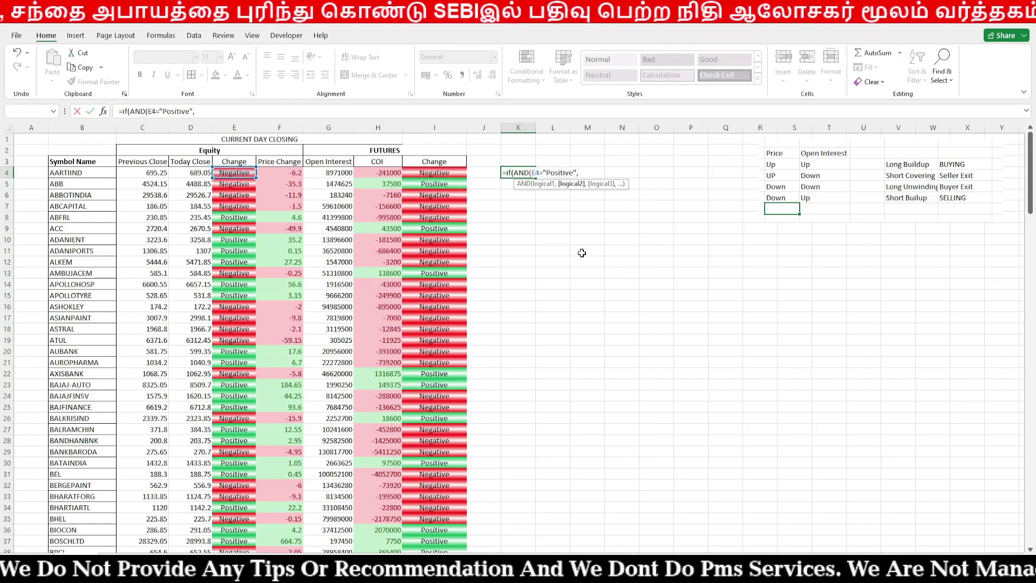
Add I4="Positive" as the second AND condition in the K4 formula and return "Long Buildup" when both are true
key("Left")
key("Left")
key("Right")
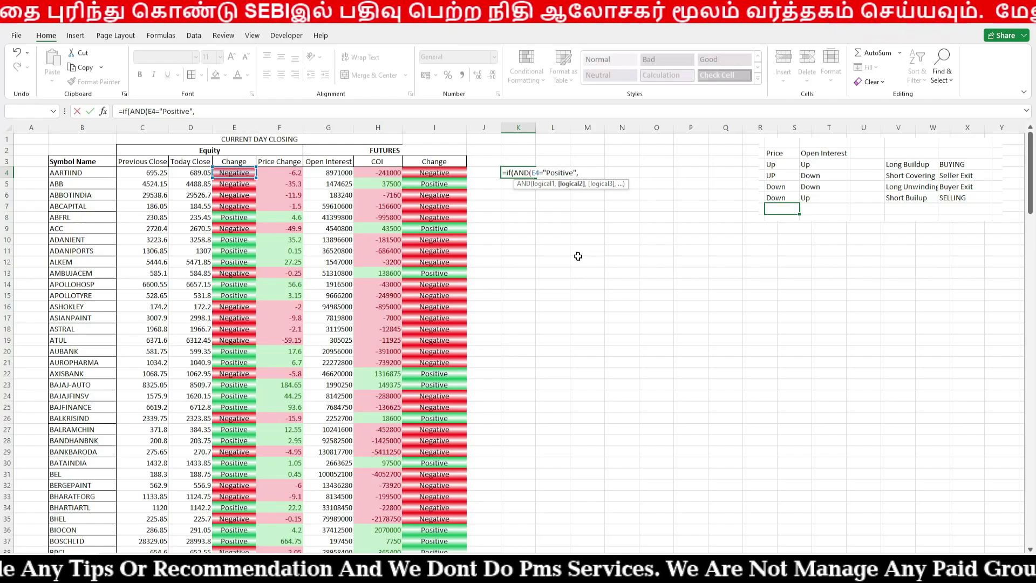
left_click(456, 171)
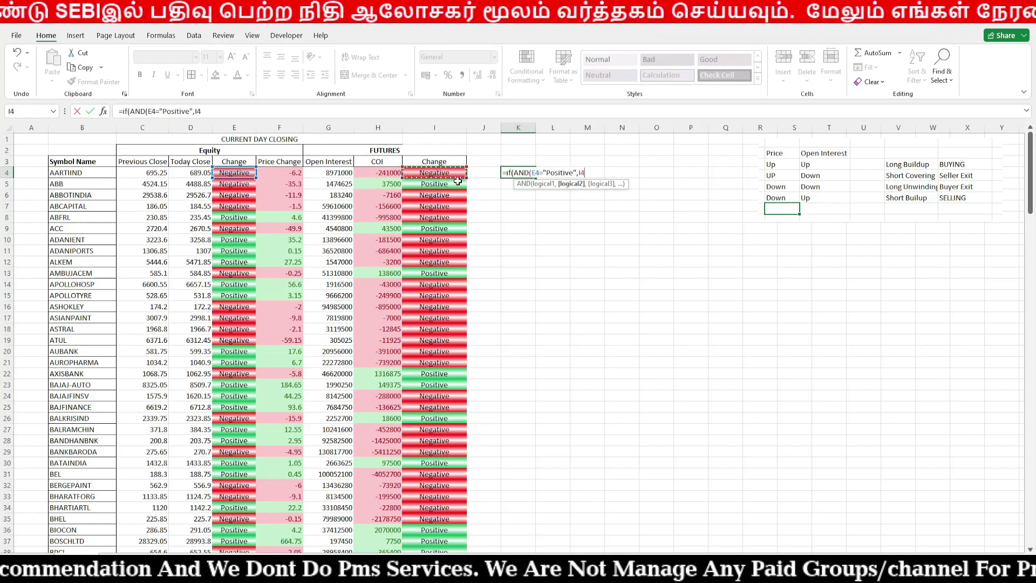
type("=\"Positive")
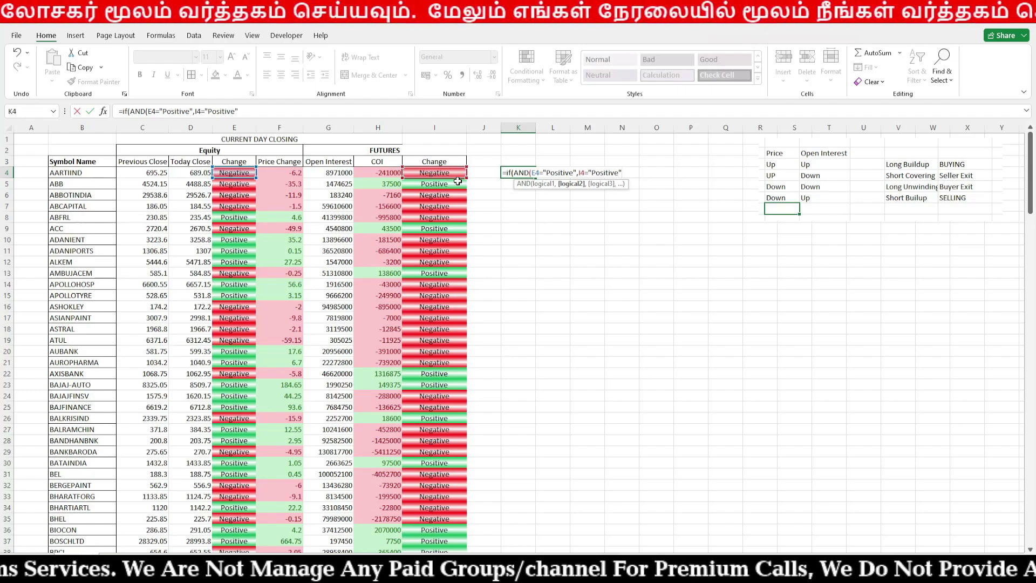
type("\"),\"")
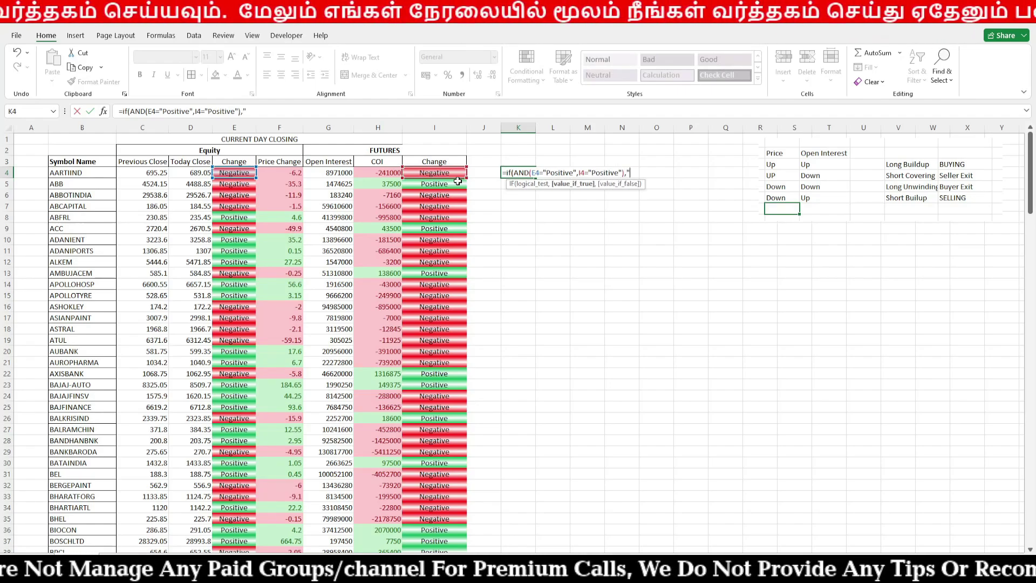
type("Long Buildu")
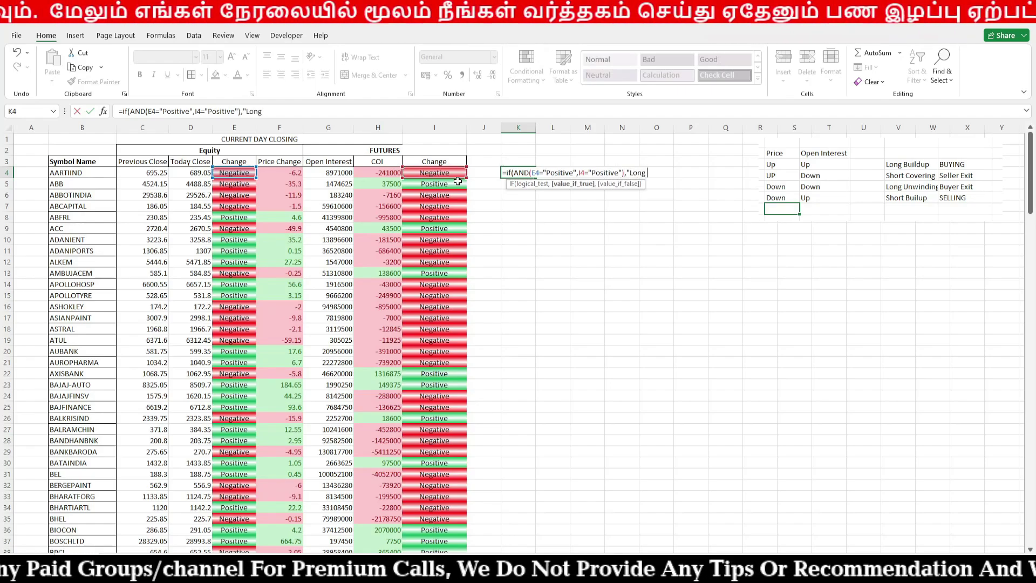
type("p")
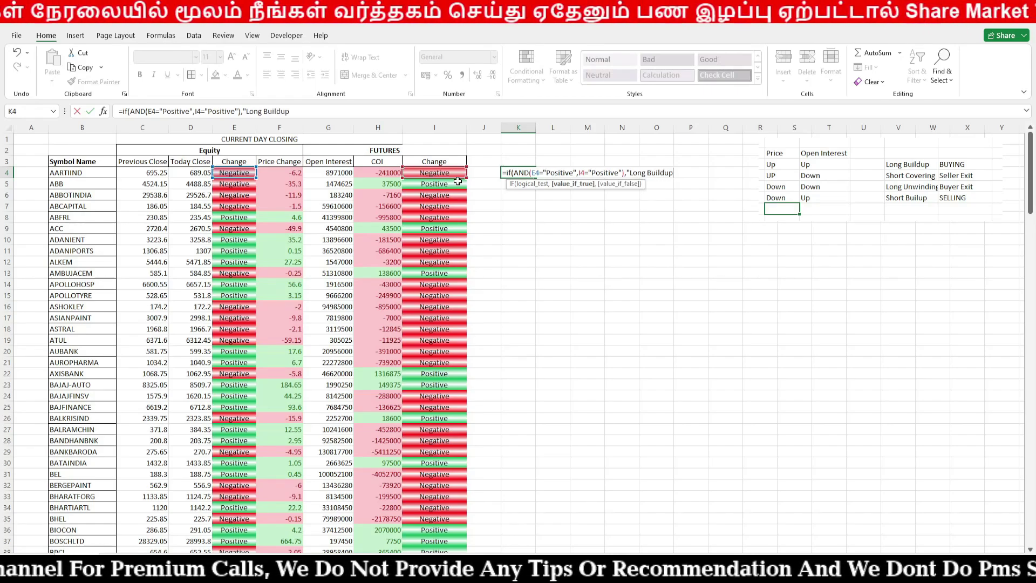
type("\"")
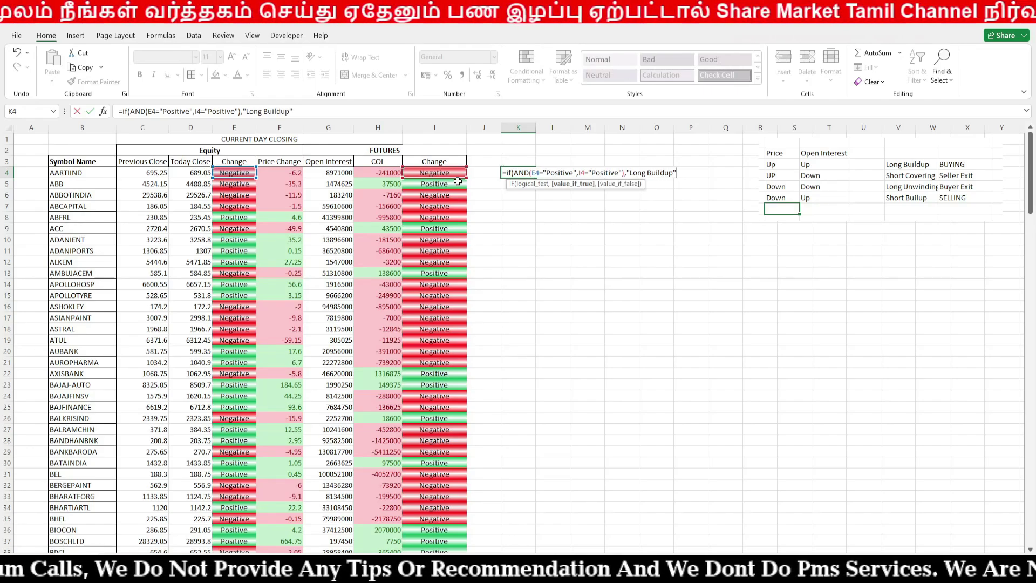
Nest a second IF in the K4 formula with an AND test whose first condition is E4="Positive"
type(",if")
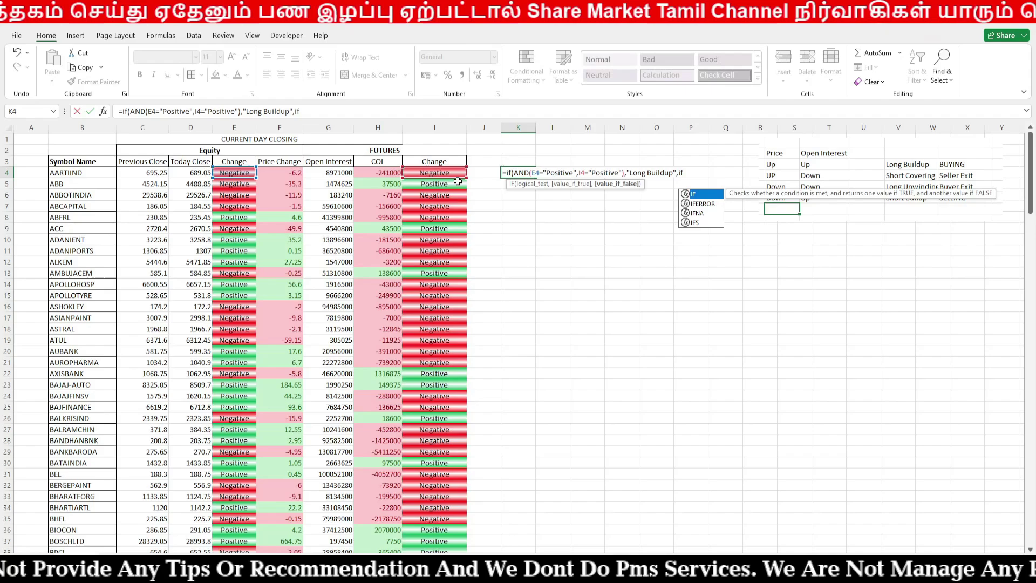
type("(AND(")
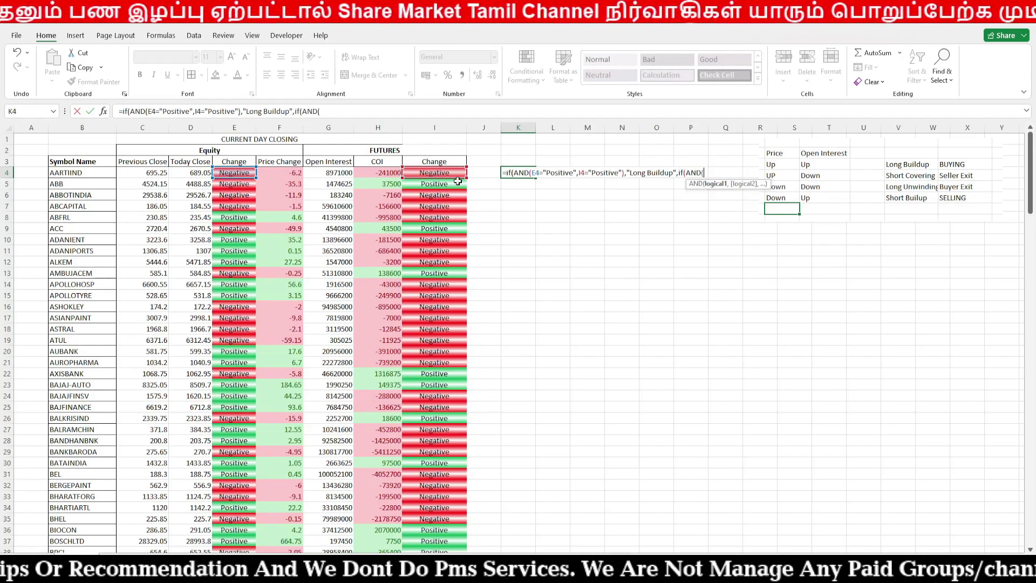
left_click(248, 171)
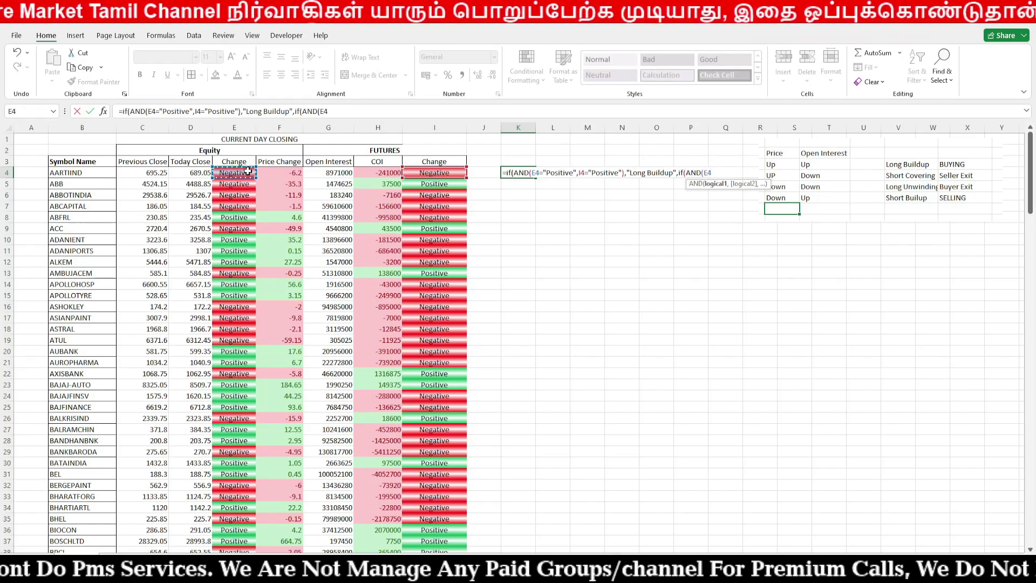
type("=")
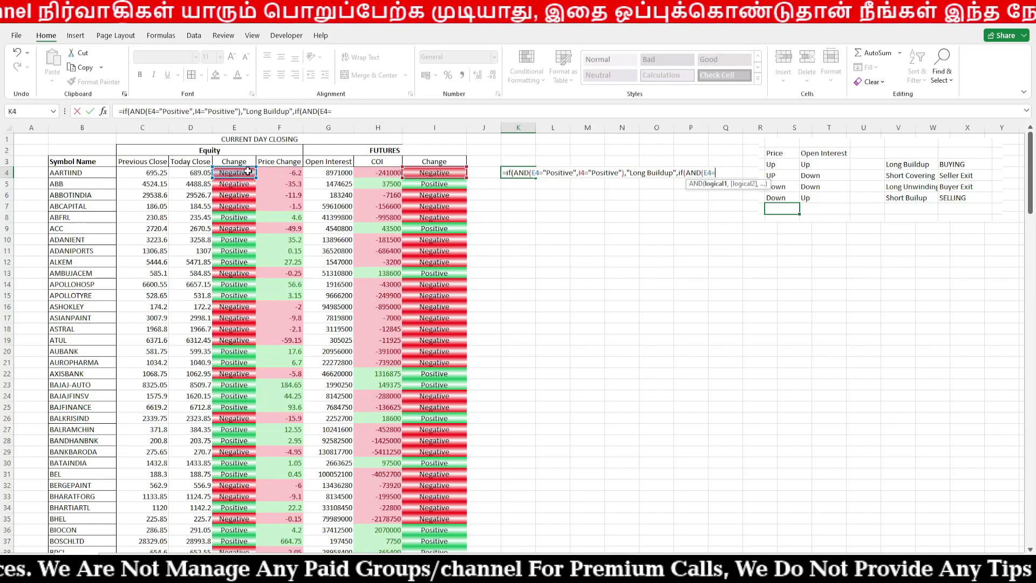
type("\"Posit")
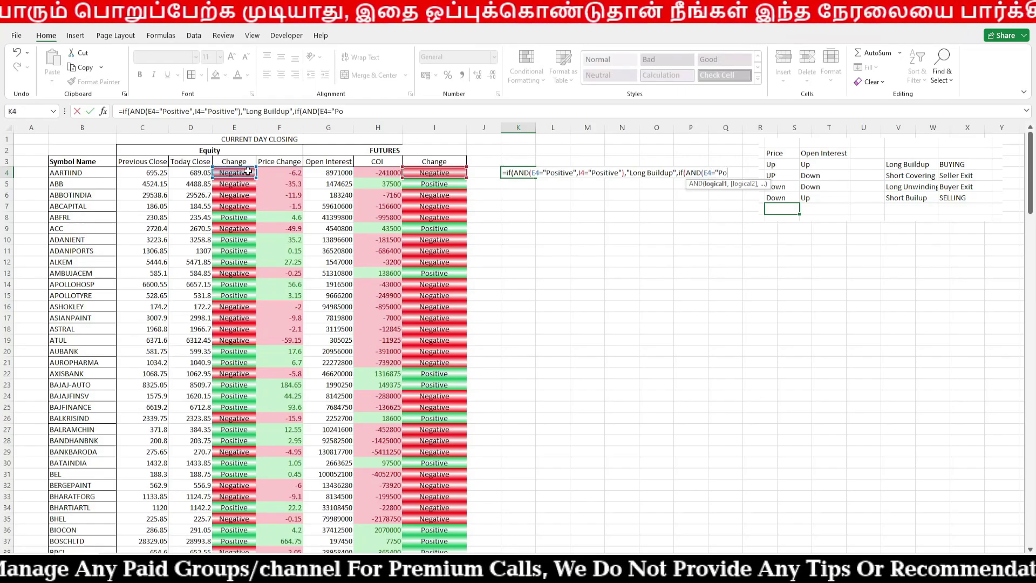
type("ive")
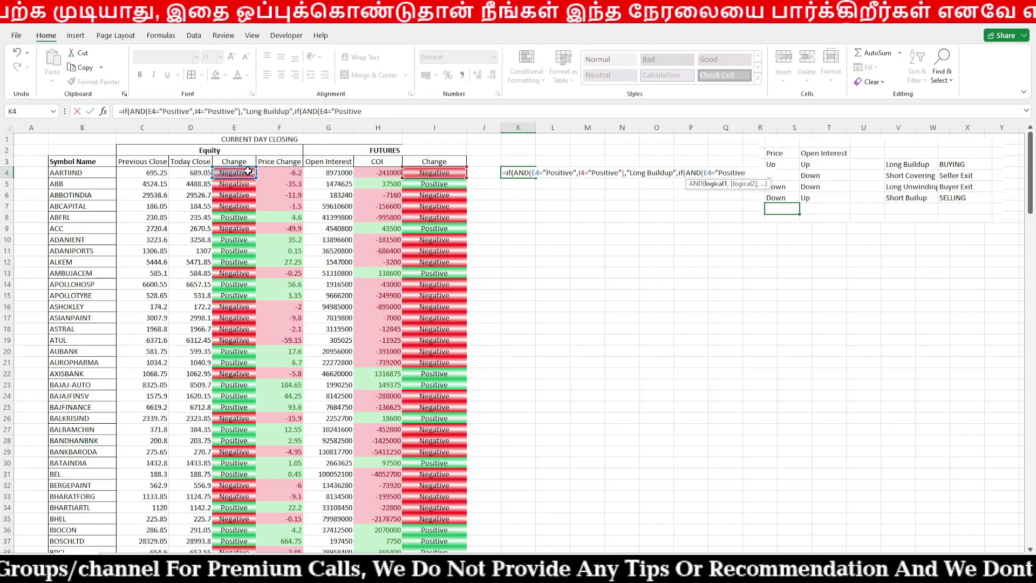
type("\",")
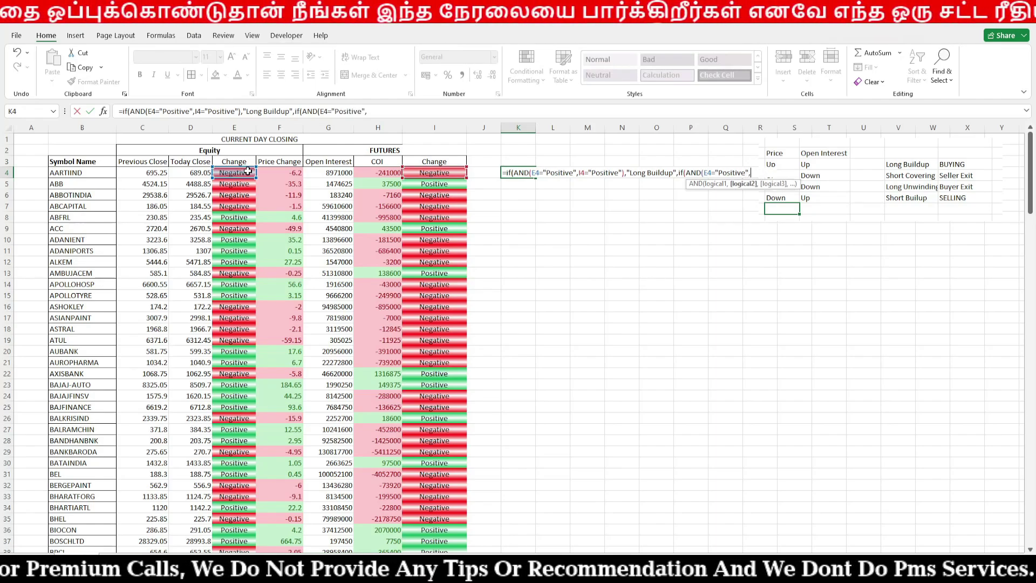
Add I4="Negative" as the second condition of the nested AND test in K4 and close the test
left_click(427, 174)
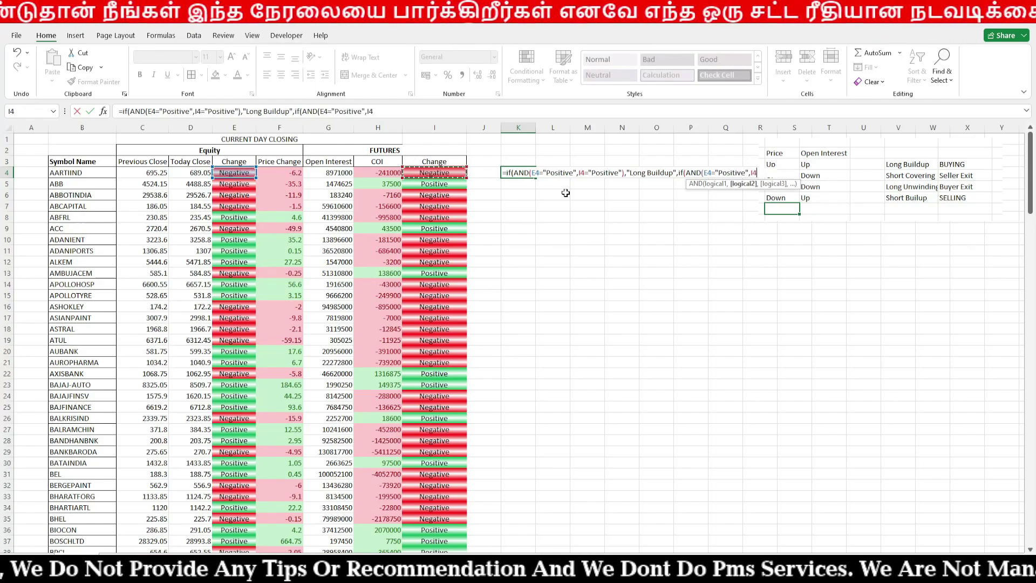
type("=")
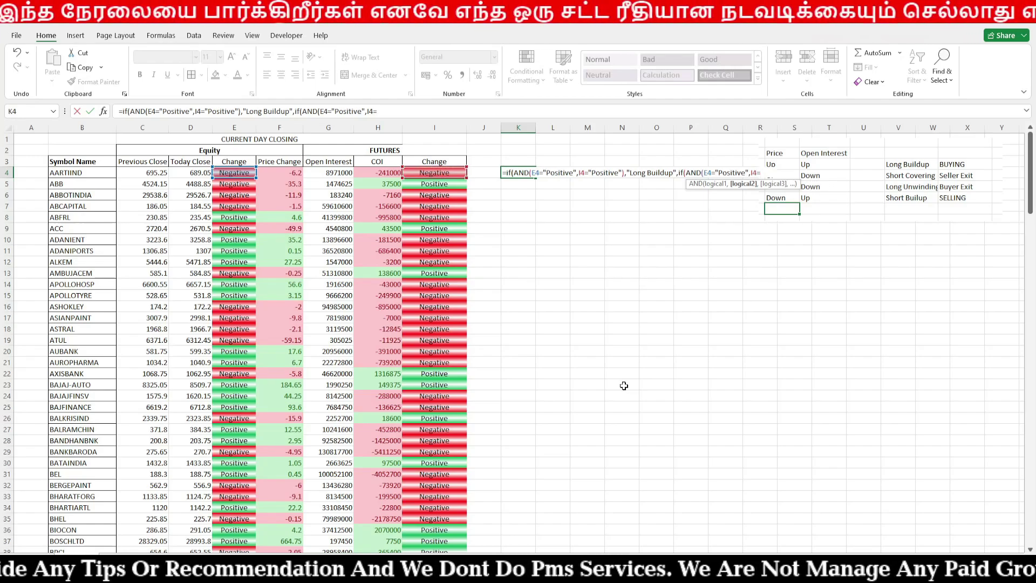
type("\"")
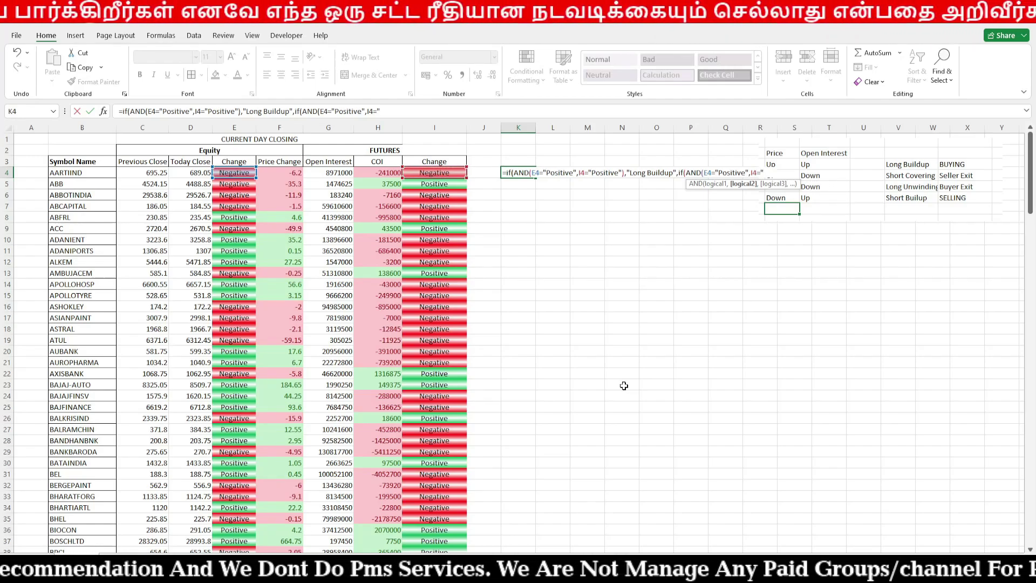
type("Negative")
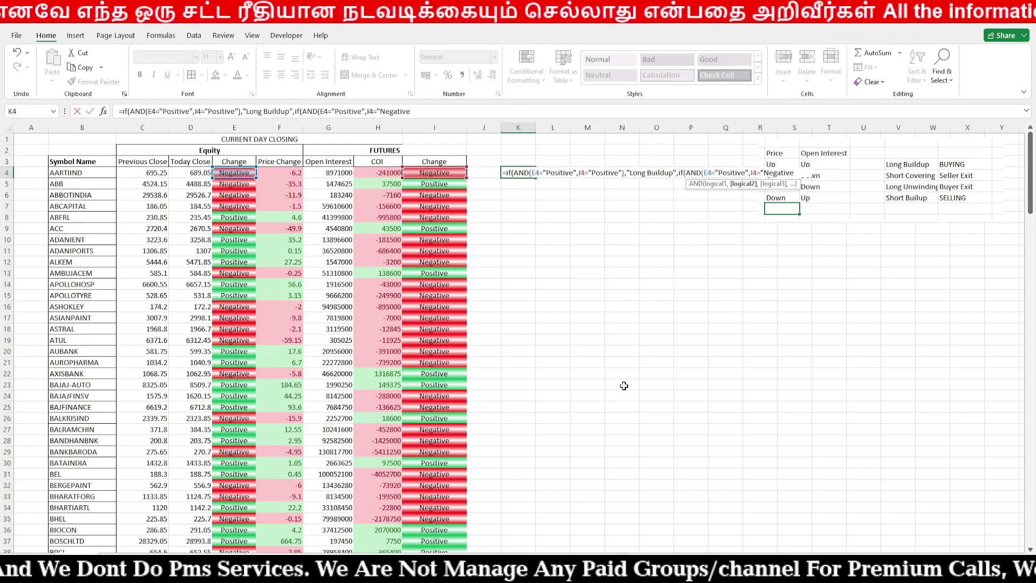
type("\")")
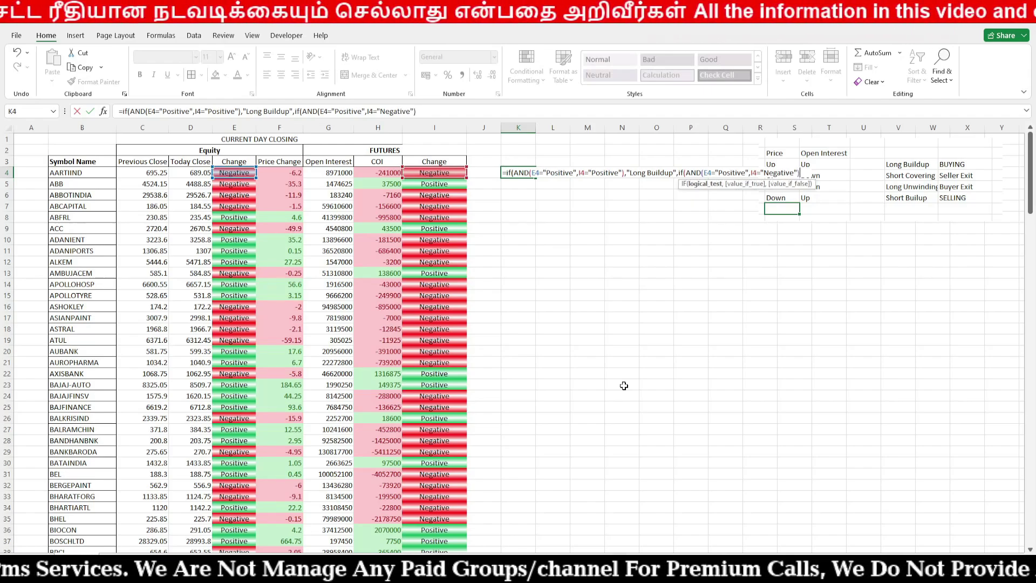
Return "Short Covering" from the second IF, close both IF functions and enter the formula in K4
type(",")
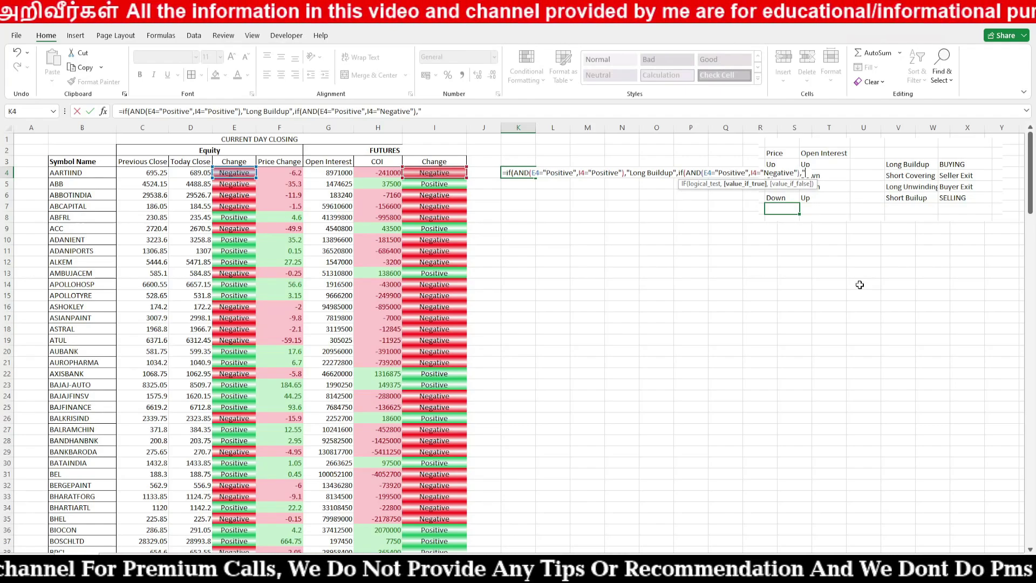
type("\"Short C")
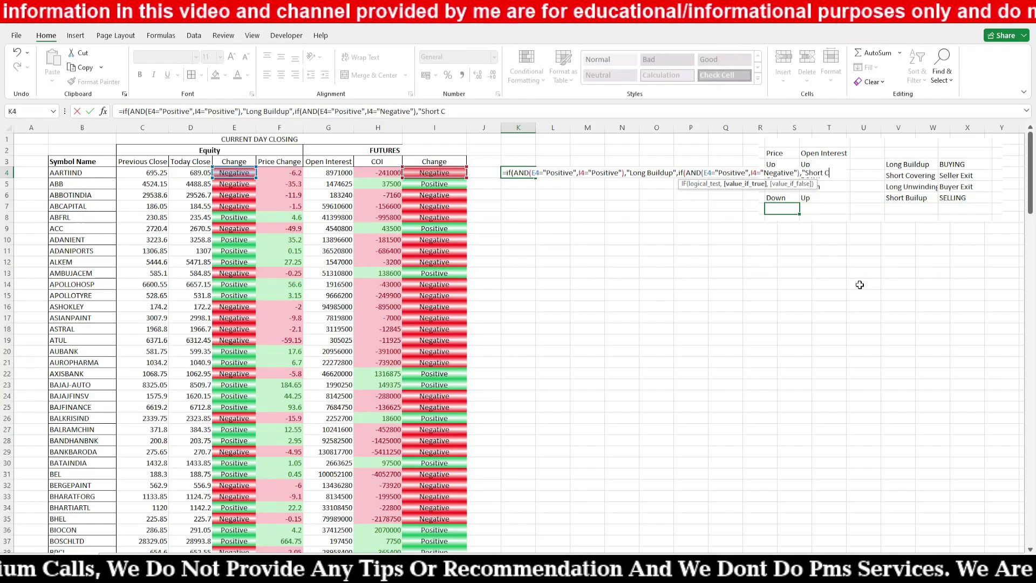
type("overing")
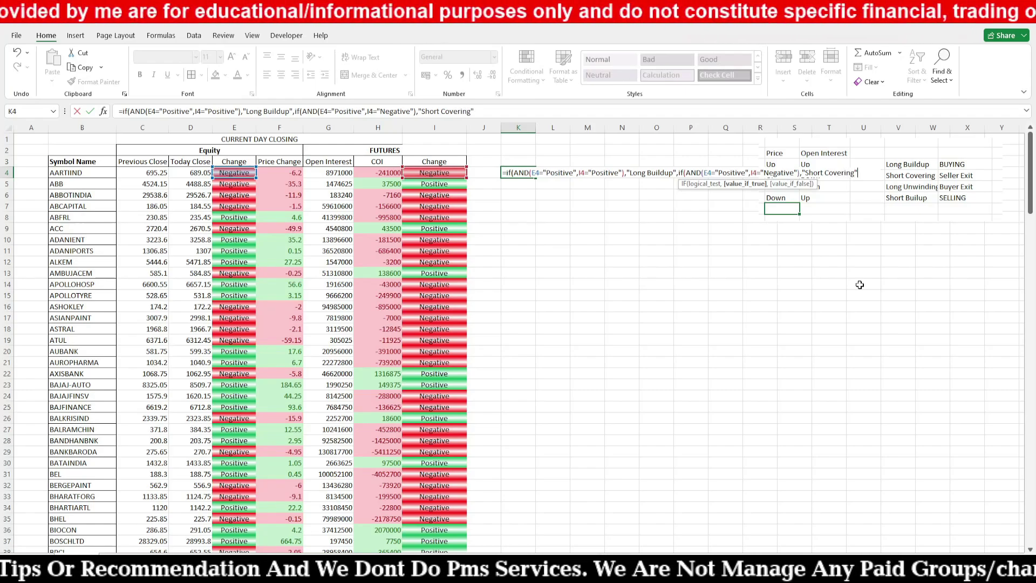
type("\")")
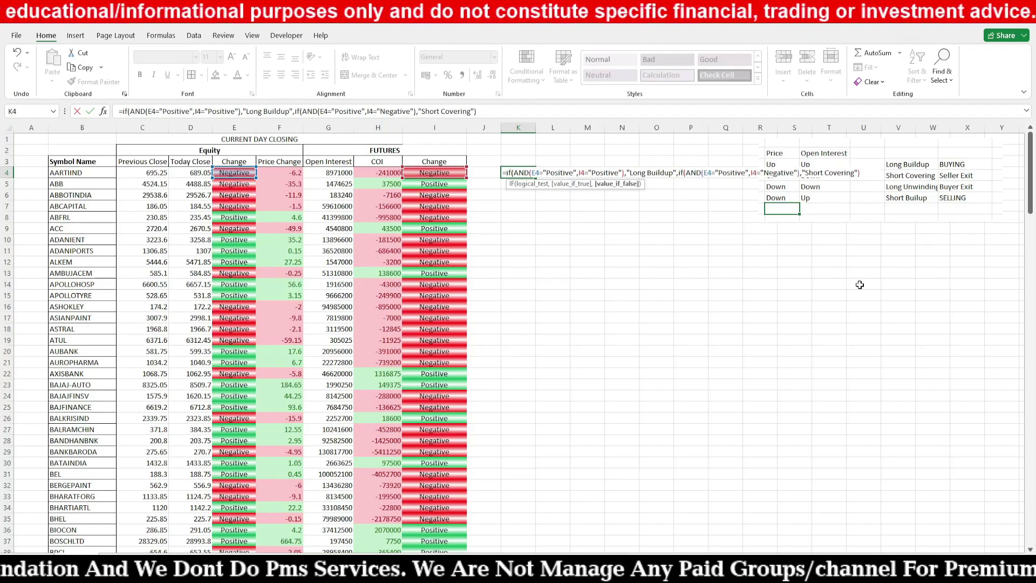
type(")")
key("Return")
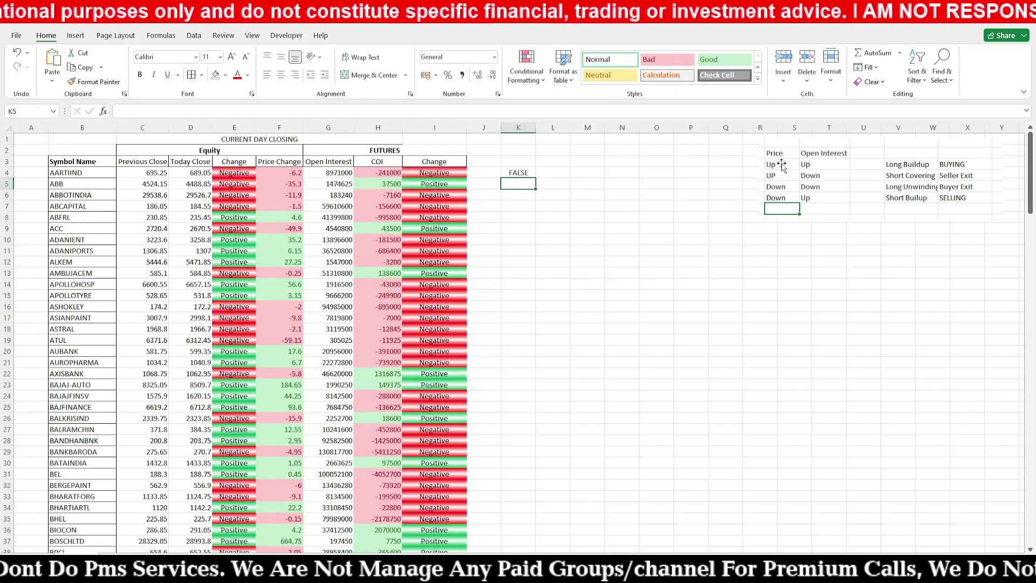
Move the interpretation table picture down to around rows 22 to 30, and reopen the K4 formula to nest a third IF with an AND test
left_click_drag(781, 166, 824, 467)
double_click(521, 172)
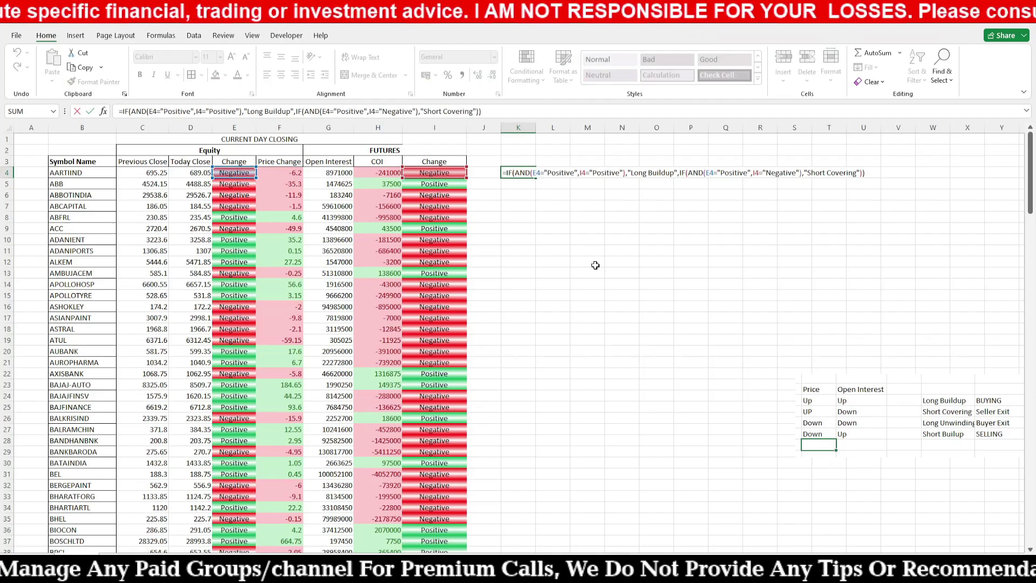
key("BackSpace")
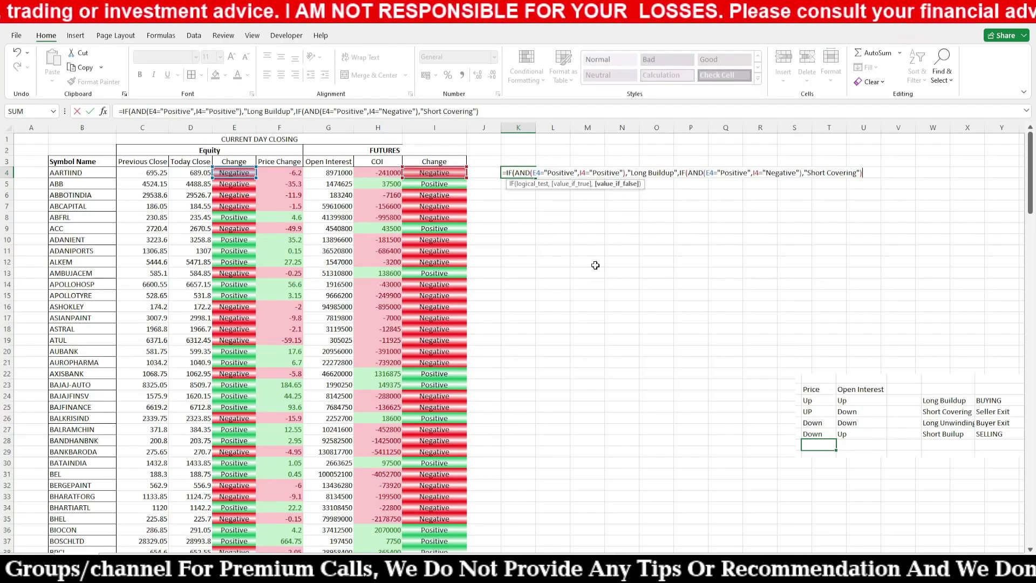
type(",")
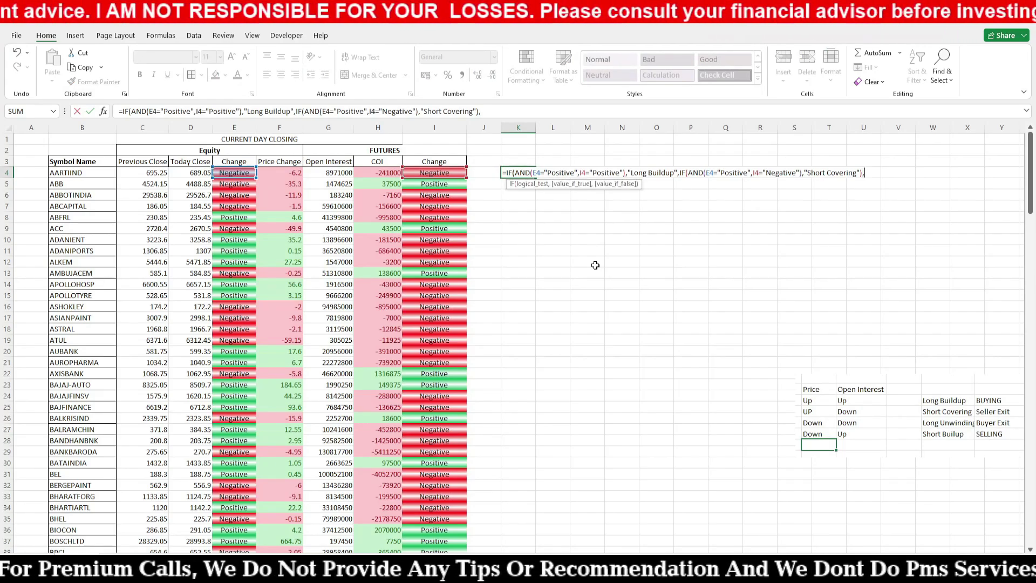
type("if(AND")
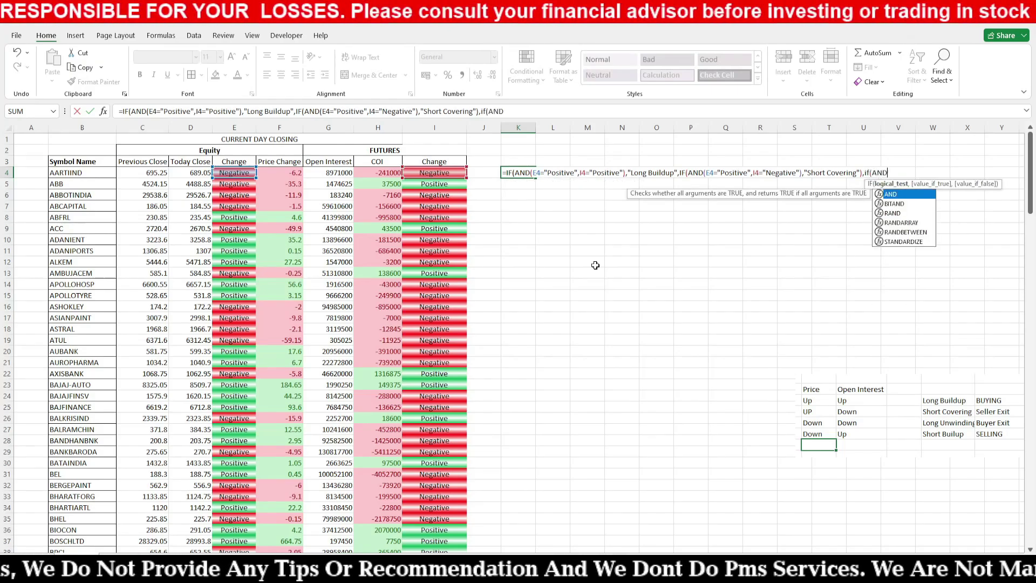
type("(")
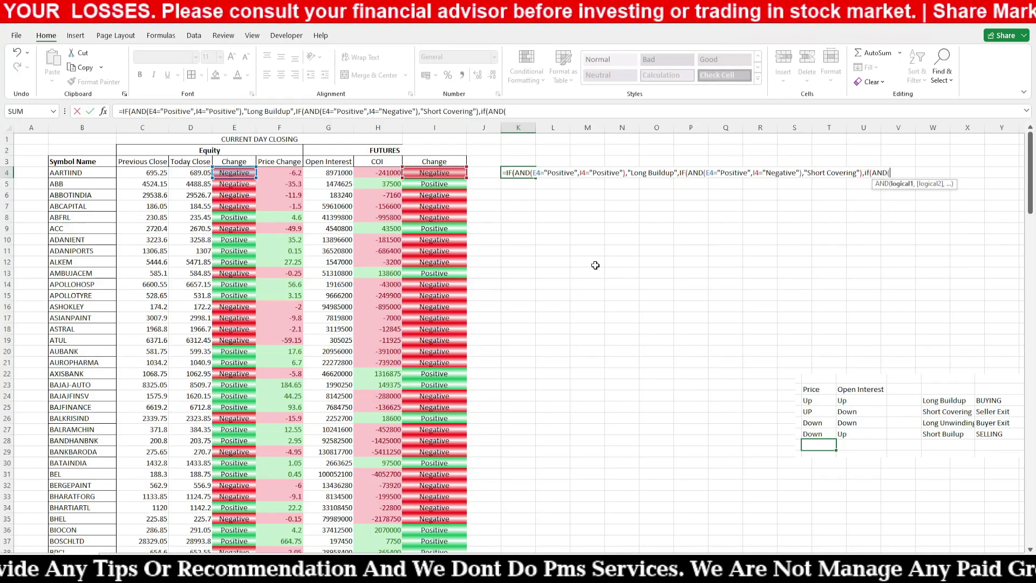
key("BackSpace")
key("End")
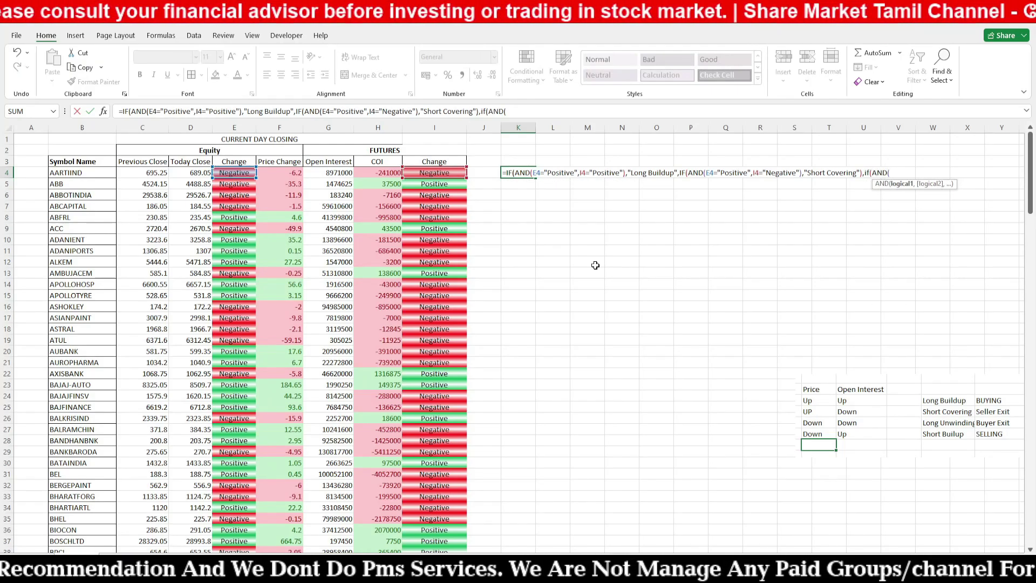
Set the third AND test's conditions in K4 to E4="Negative" and I4="Negative"
left_click(238, 173)
type("=")
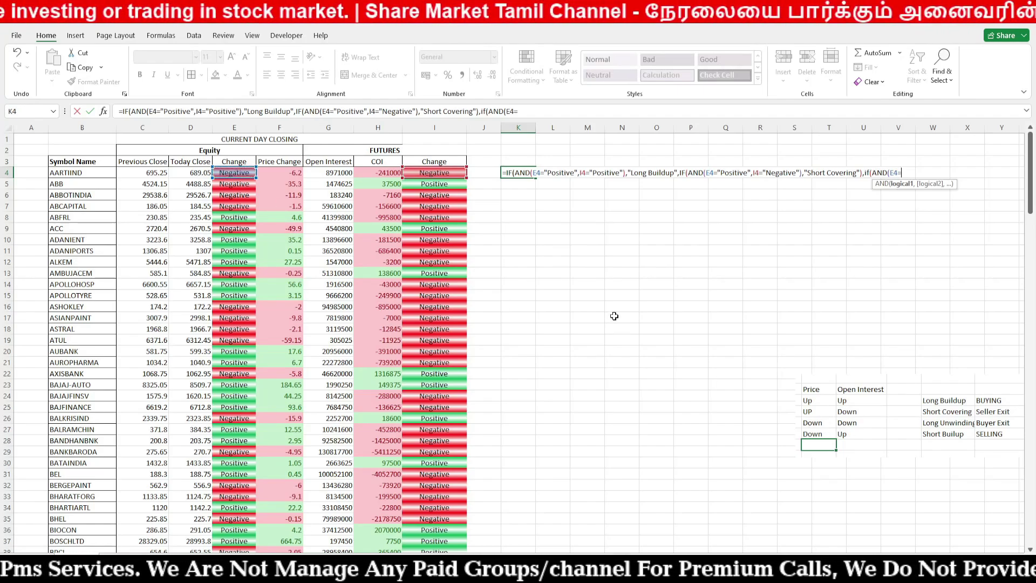
type("\"Negative")
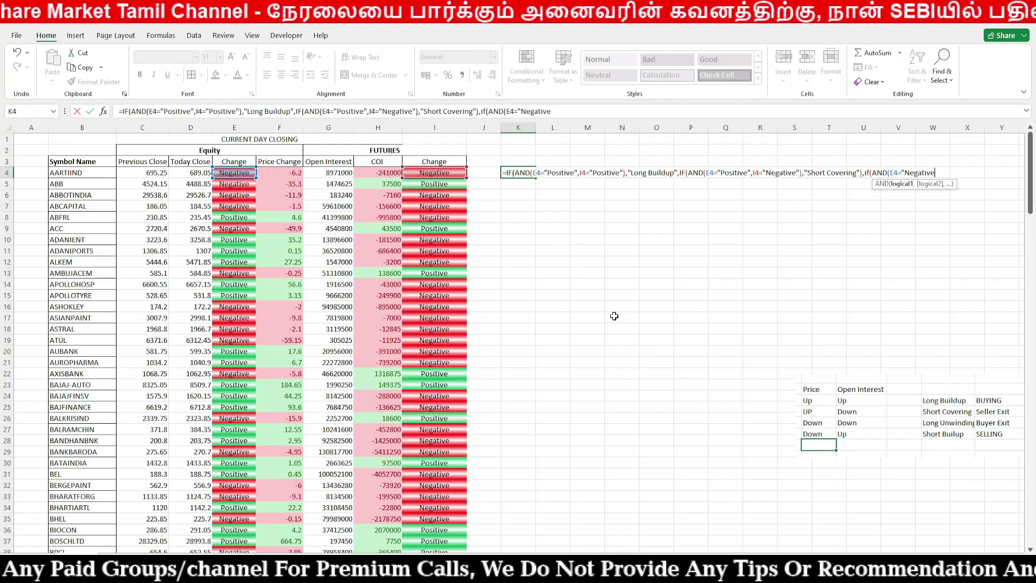
type("\",")
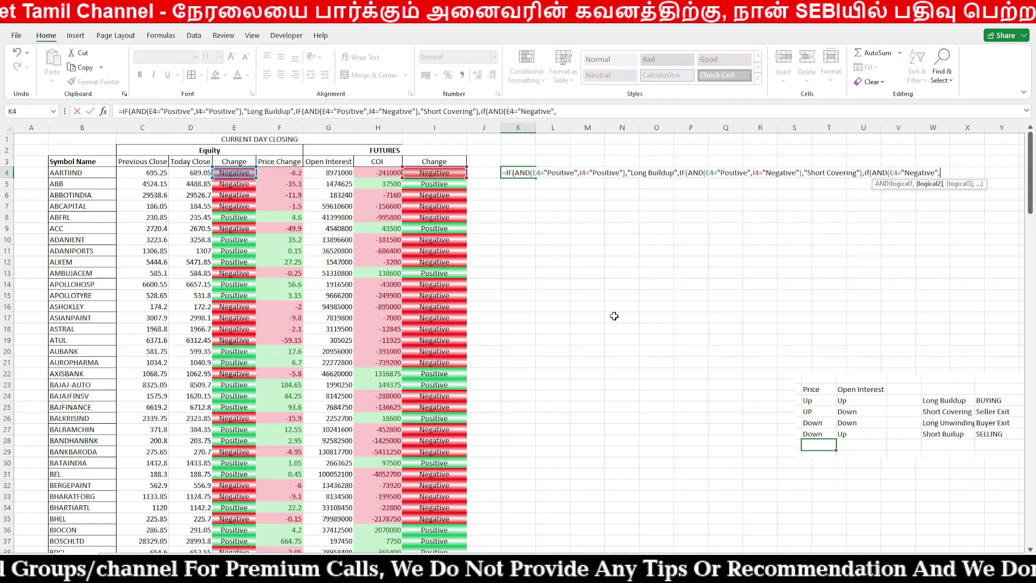
left_click(449, 172)
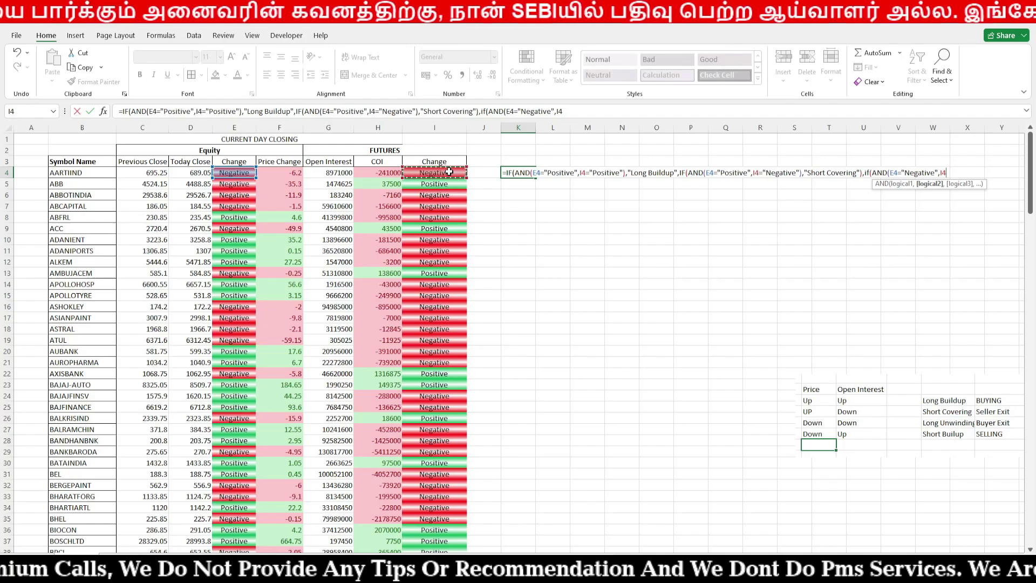
type("=\"Negative\"")
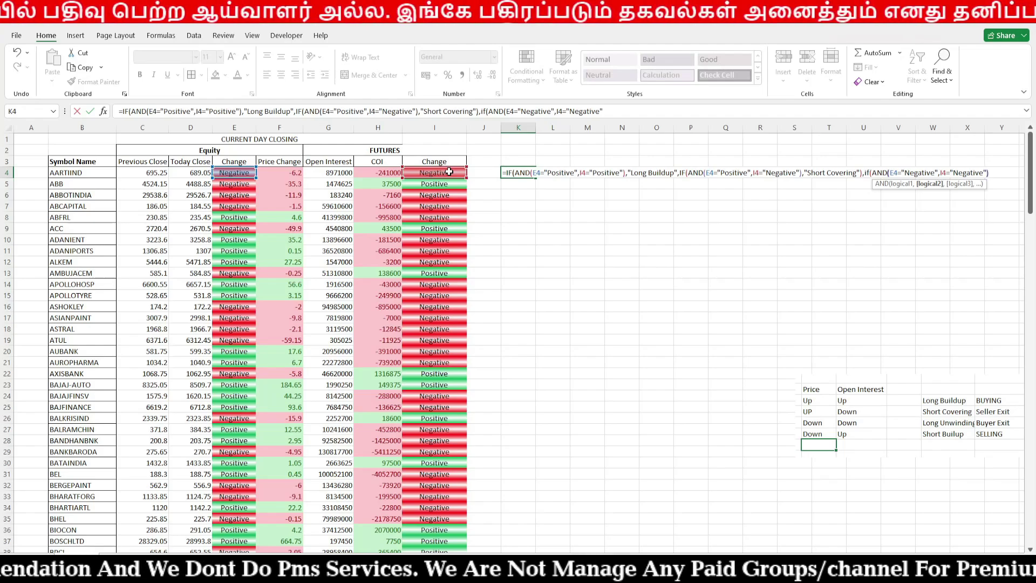
type("),")
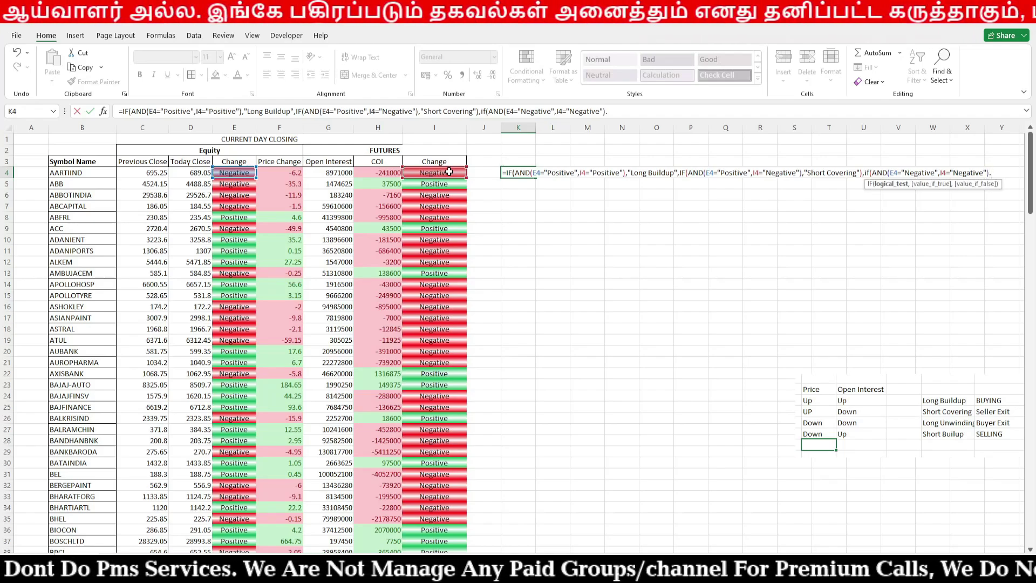
Return "Long Unwinding" when the third AND test in the K4 formula is true
type("\"")
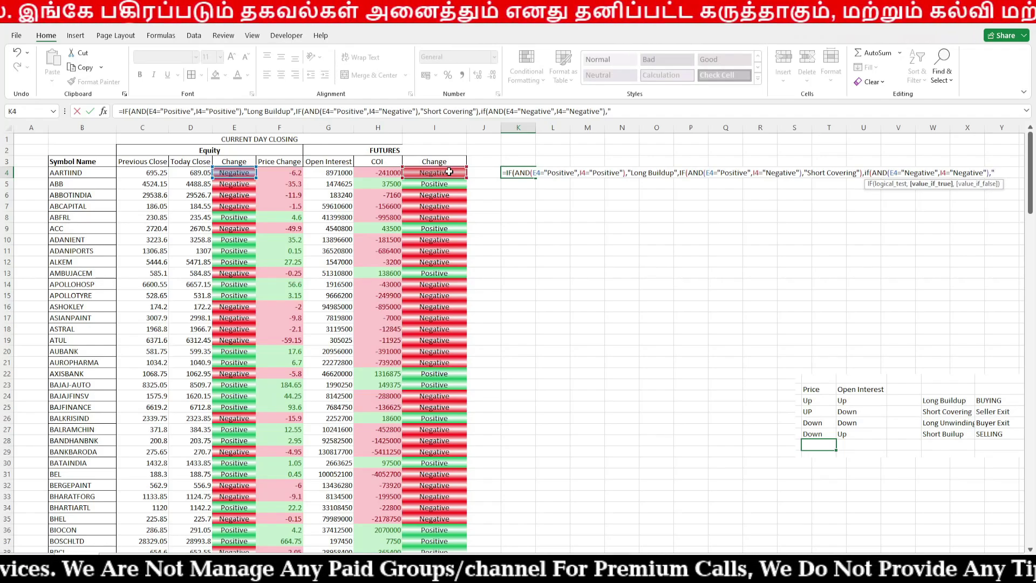
type("Long Unwi")
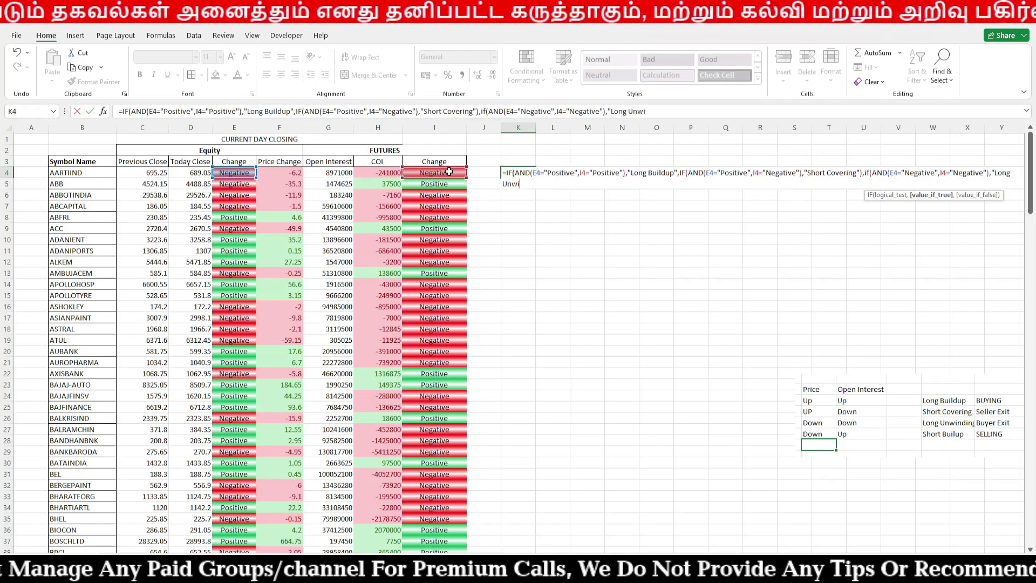
type("nding")
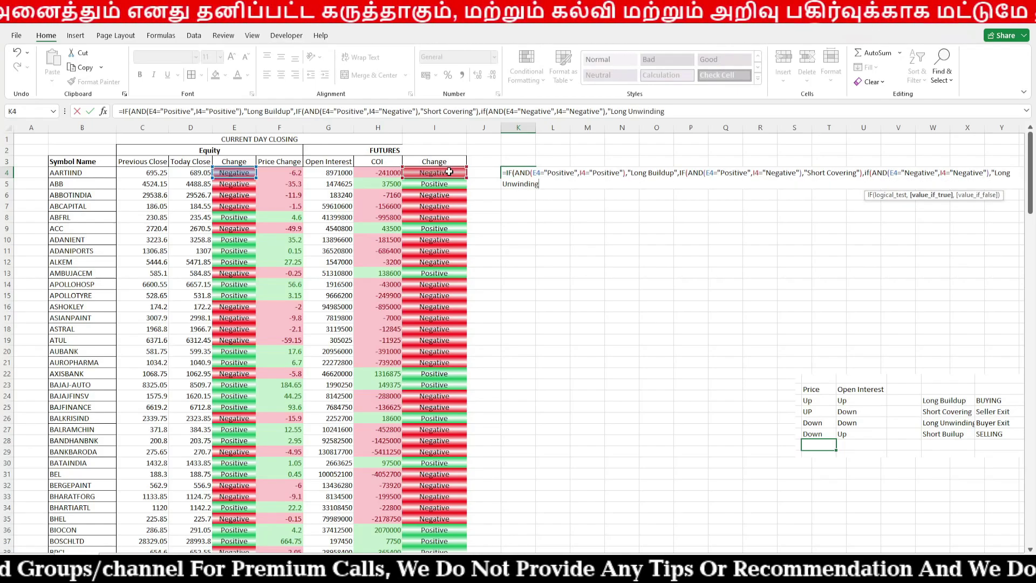
type("\",")
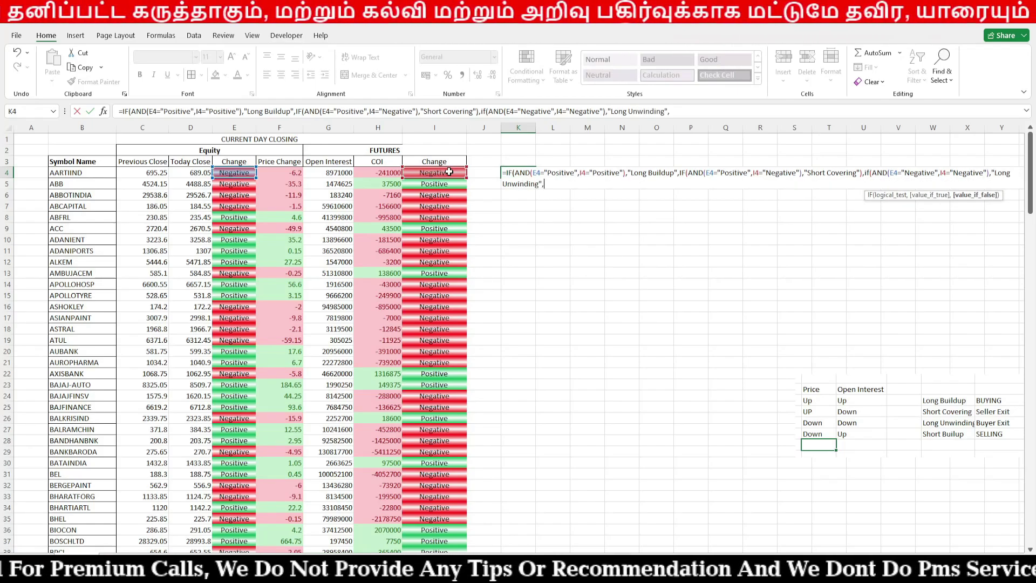
Nest a fourth IF in the K4 formula with an AND test of E4="Negative" and I4="Positive"
type("if(")
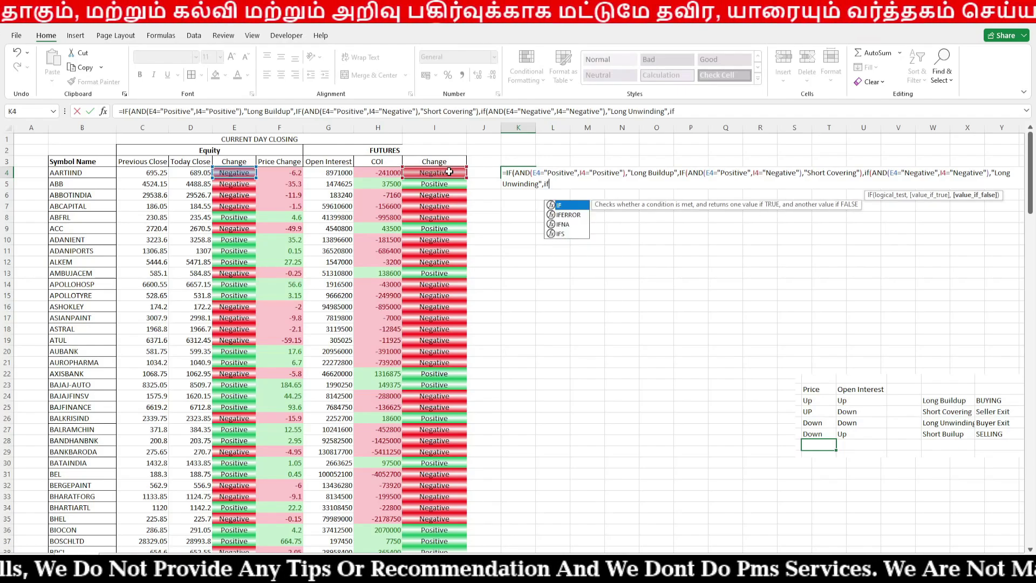
type("And(")
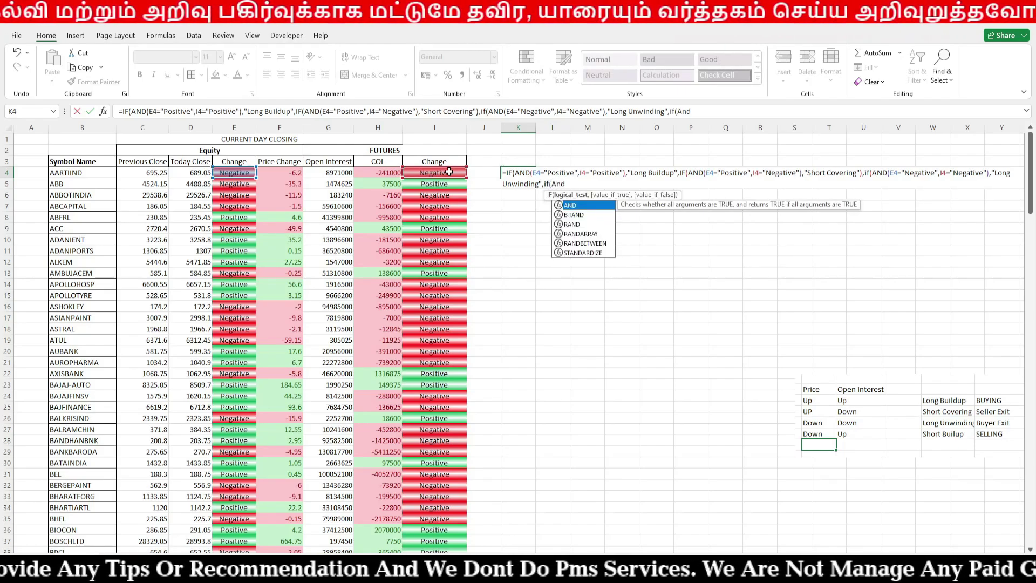
left_click(234, 173)
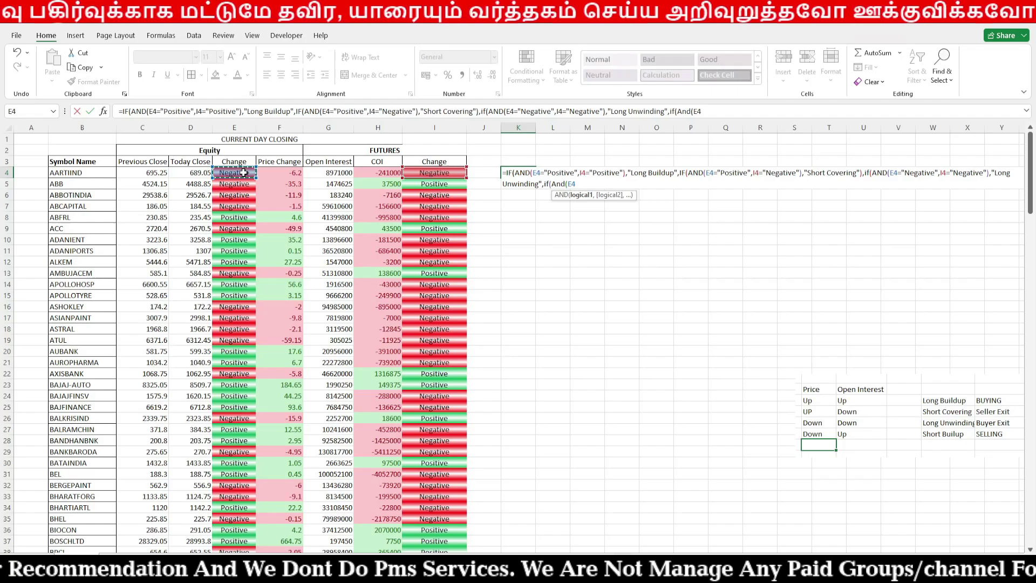
type("=\"Ne")
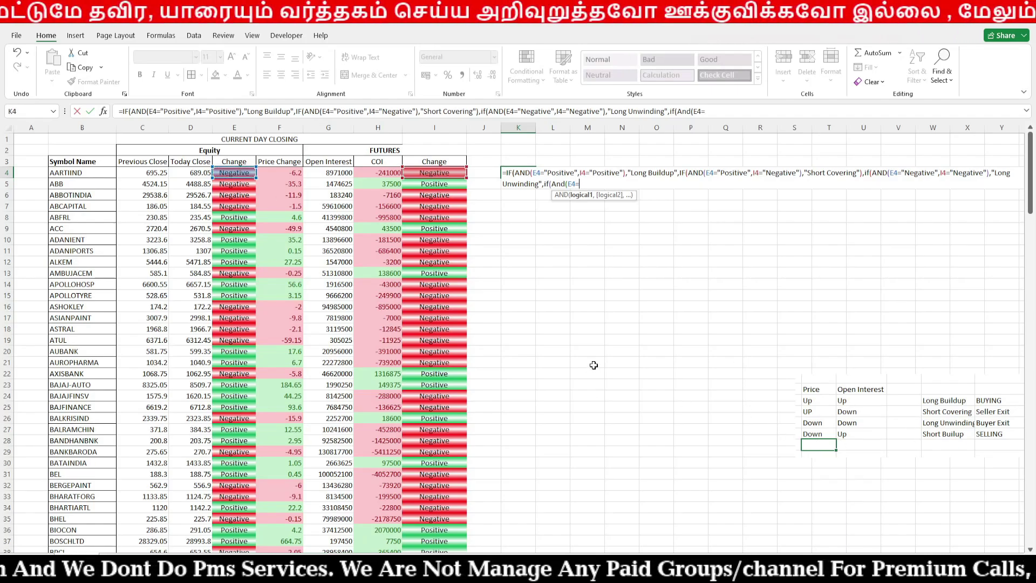
type("gative")
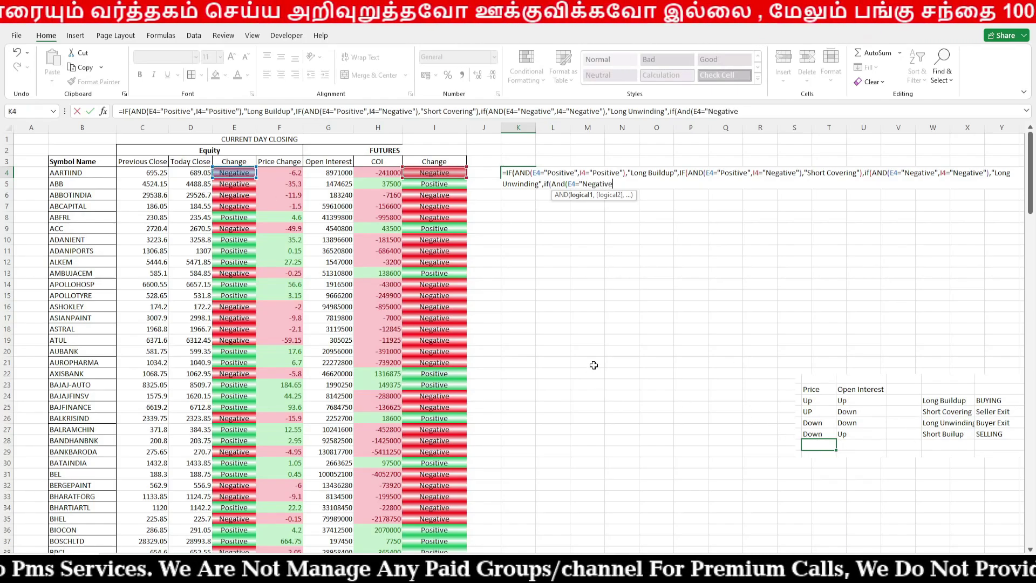
type("\"")
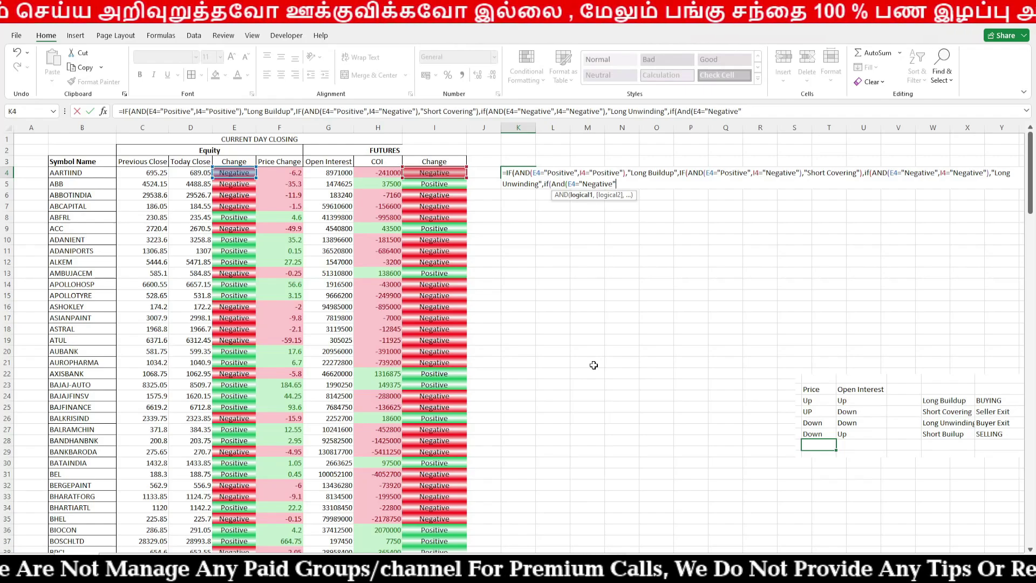
type(",")
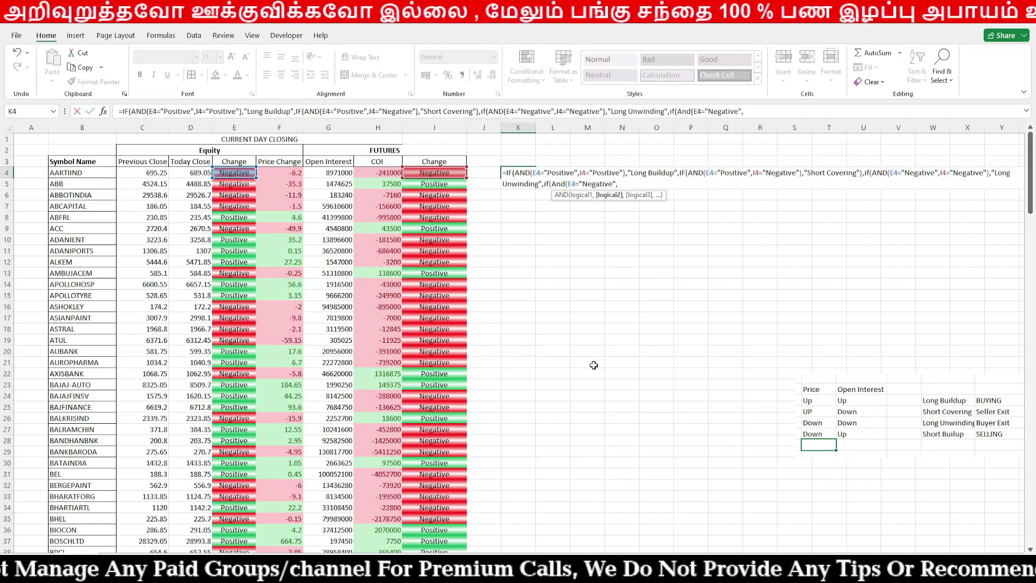
left_click(451, 174)
type("=")
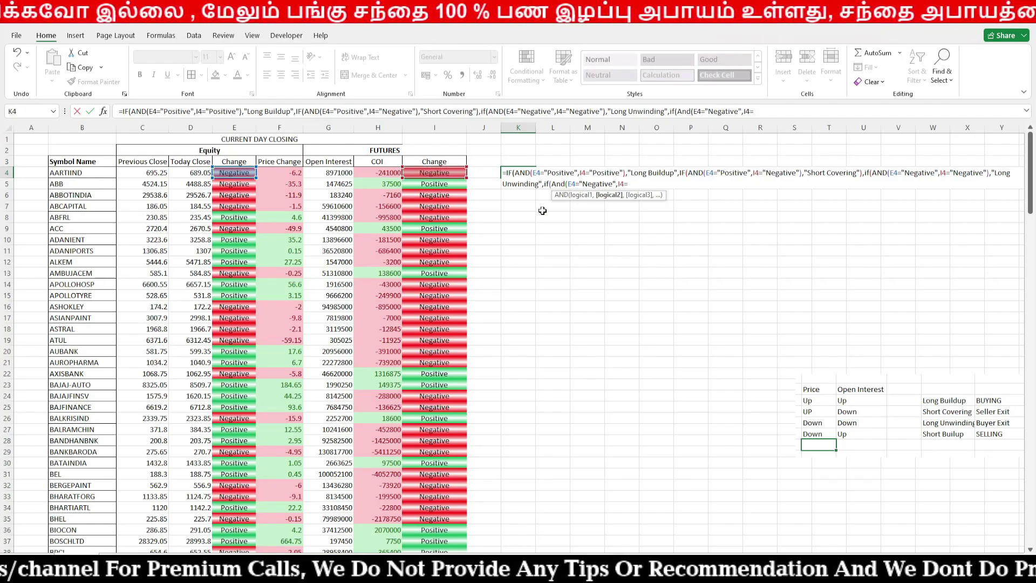
type("\"Positive")
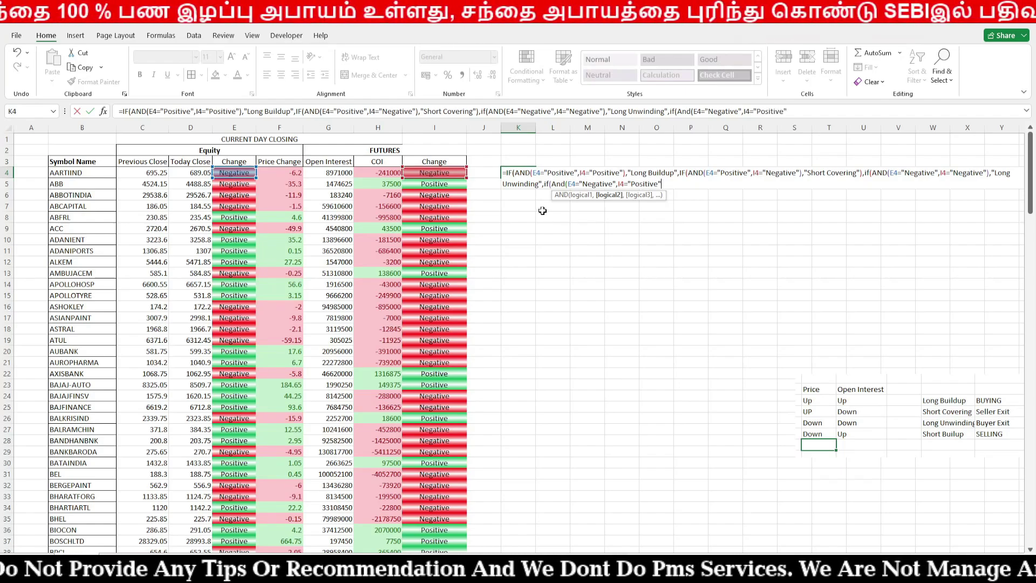
type("\"),")
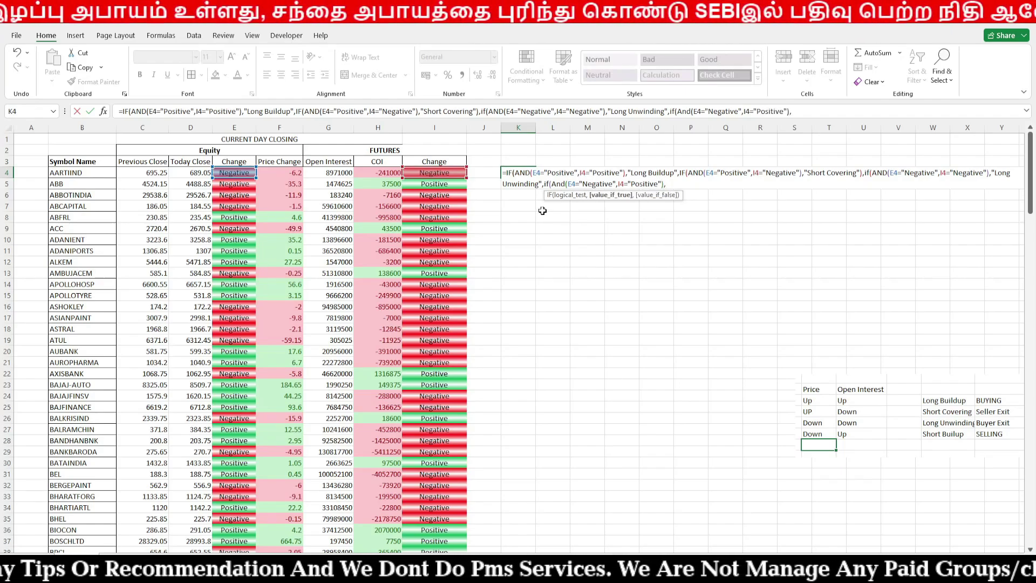
Return "Short Buildup" when the fourth AND test in the K4 formula is true
type("S")
key("BackSpace")
type("\"")
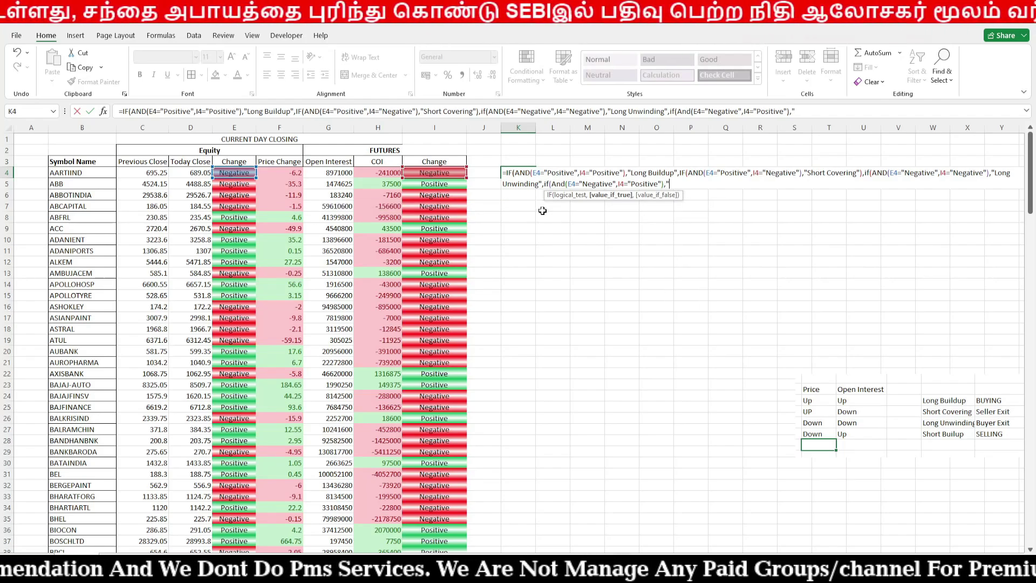
type("Short")
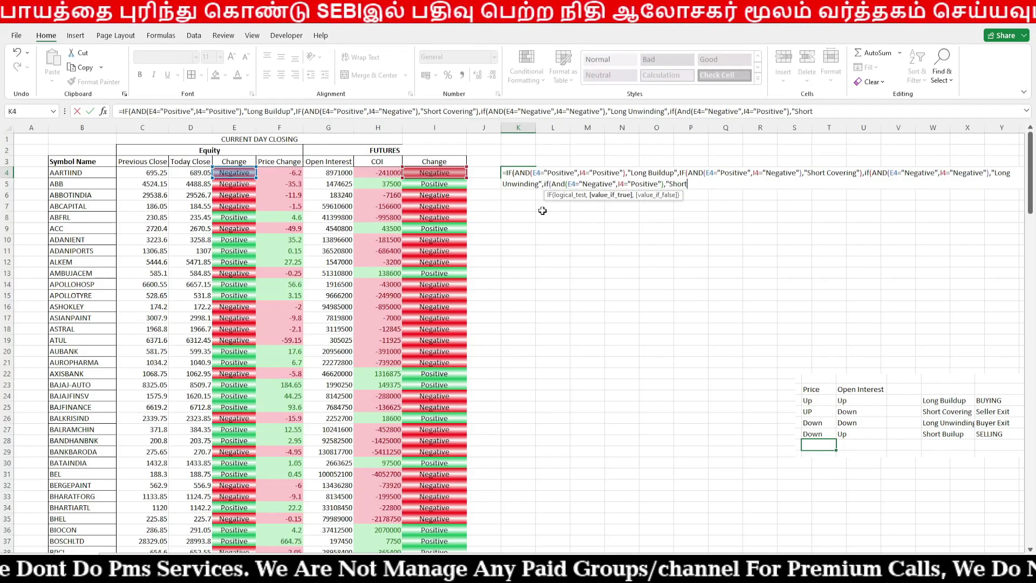
type(" Bu")
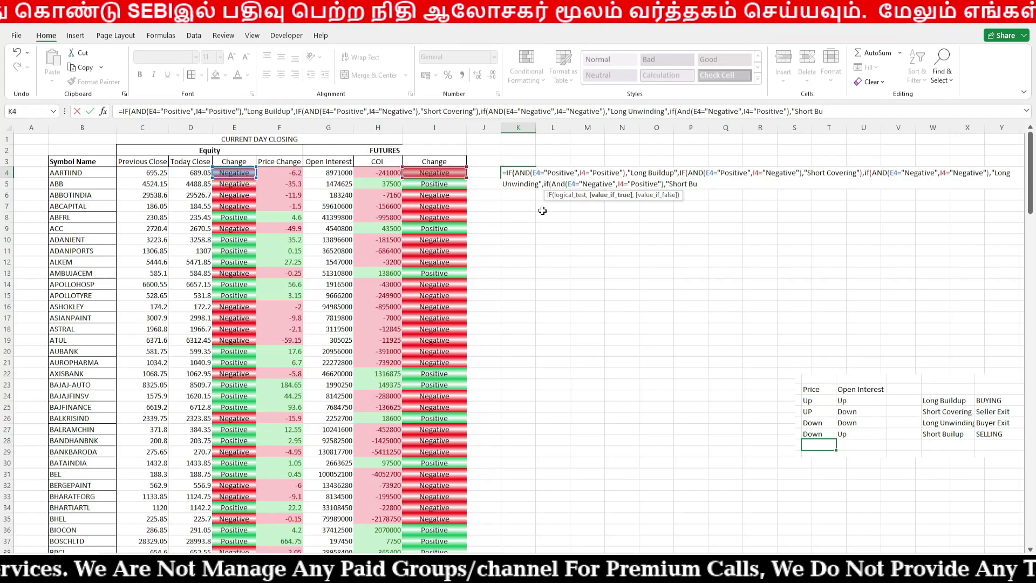
type("ildup\"")
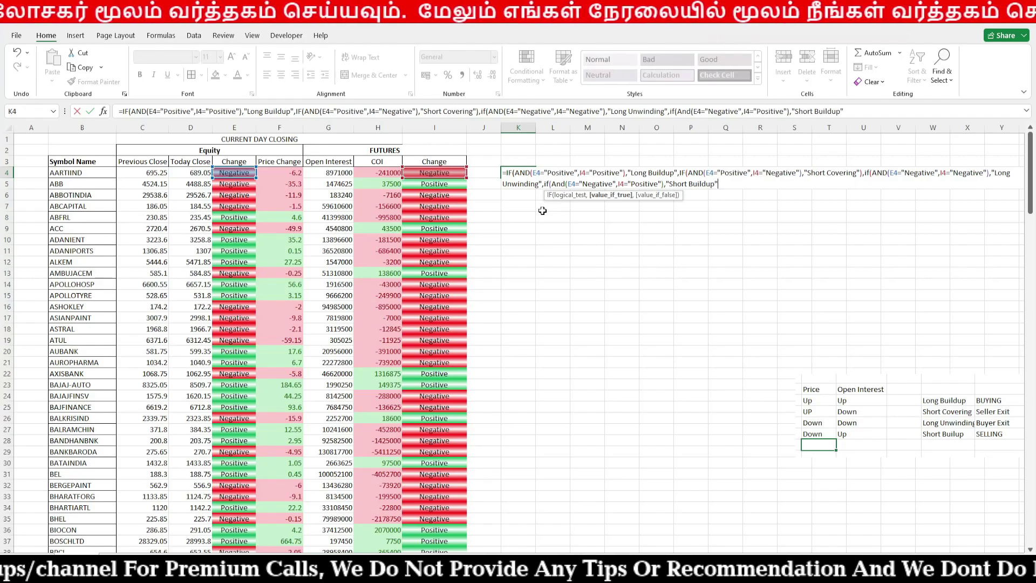
Try to enter the K4 formula with an empty string as the fourth IF's false value, and remove that argument
type(",")
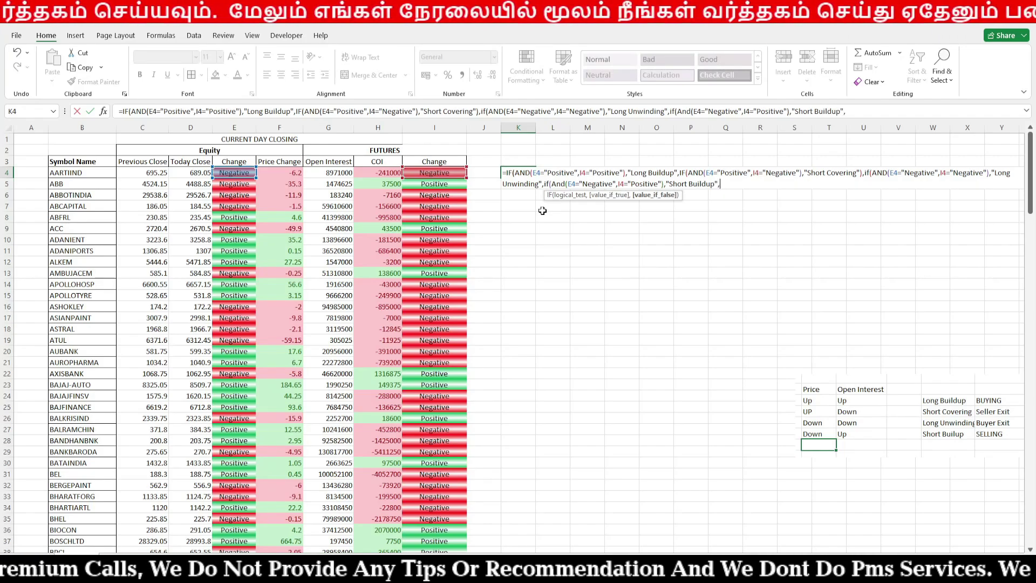
type("\"\")")
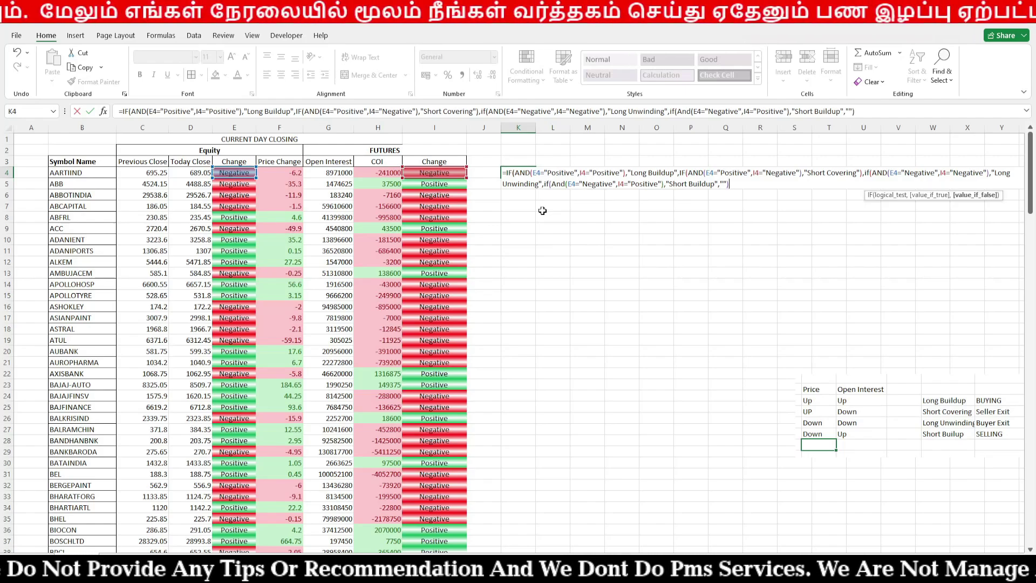
type("))")
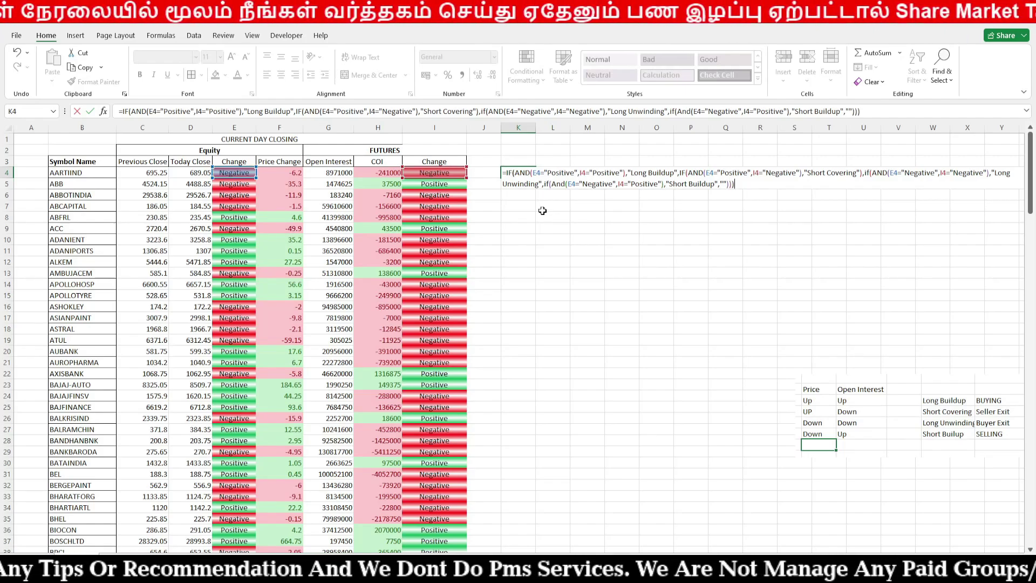
key("Return")
key("Return")
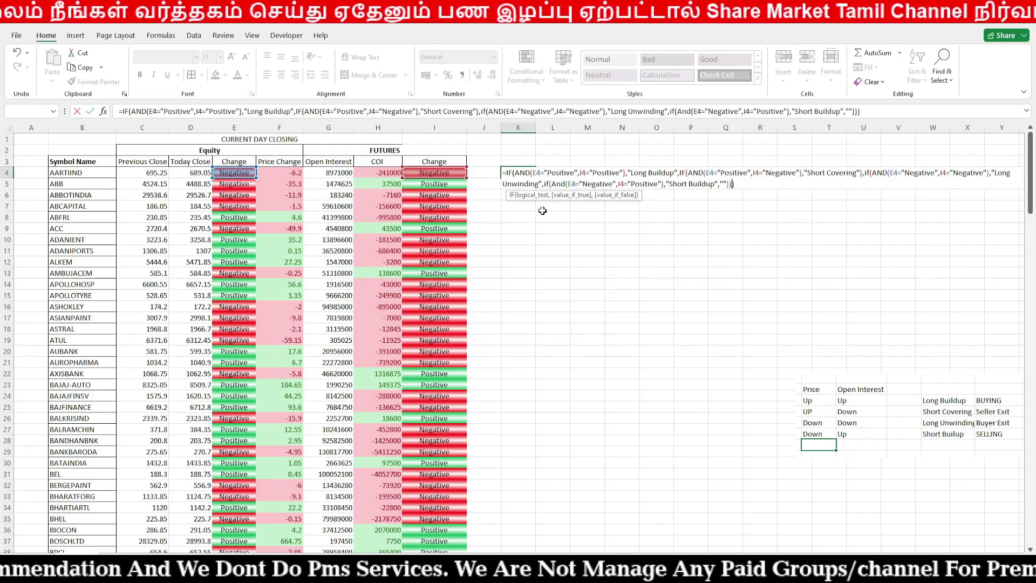
key("Left")
key("Left")
key("Left")
key("Left")
key("Left")
key("Left")
key("Left")
key("Left")
key("Left")
key("Left")
key("Left")
key("Left")
key("Left")
key("Left")
key("Left")
key("Left")
key("Left")
key("Left")
key("Left")
key("Left")
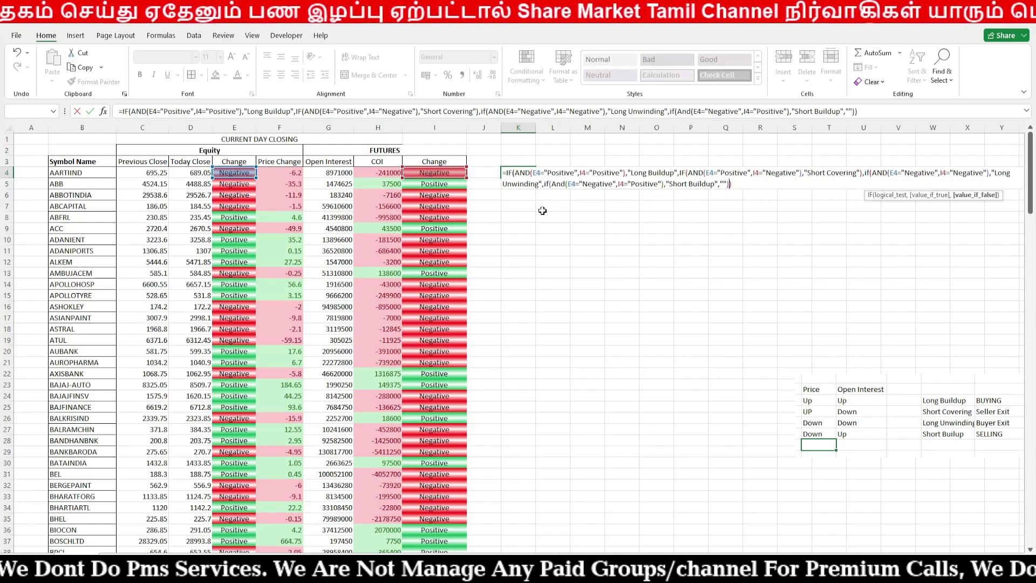
key("End")
key("BackSpace")
key("BackSpace")
key("BackSpace")
key("BackSpace")
key("BackSpace")
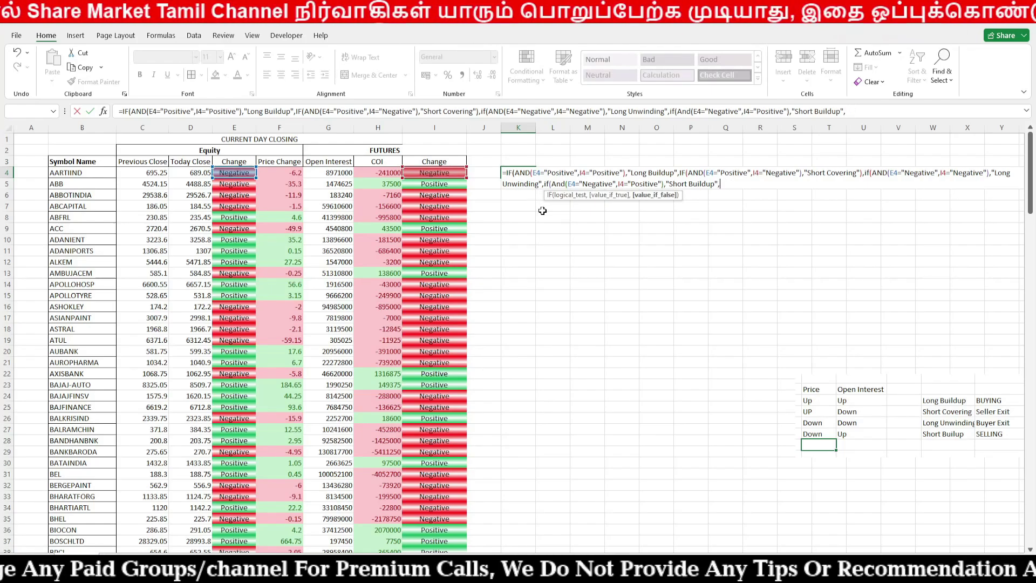
Close the nested IF functions with three parentheses after "Short Buildup" and try to enter the K4 formula
type(")))")
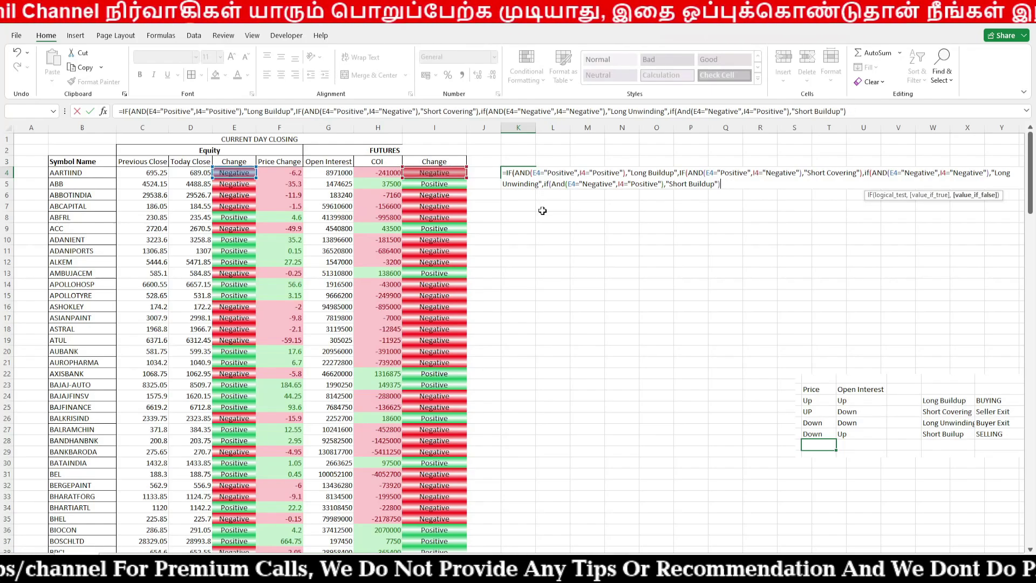
key("Return")
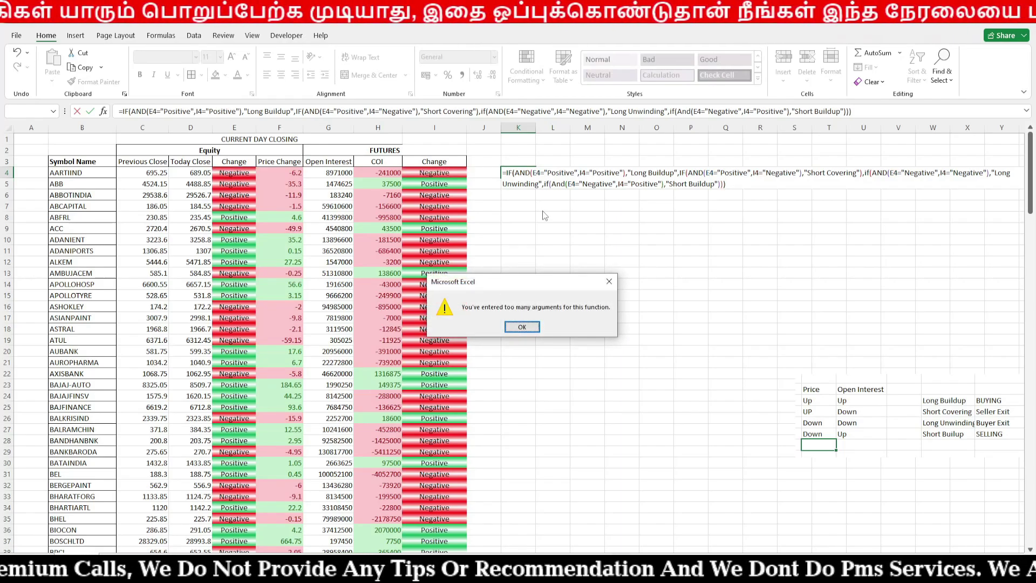
key("Return")
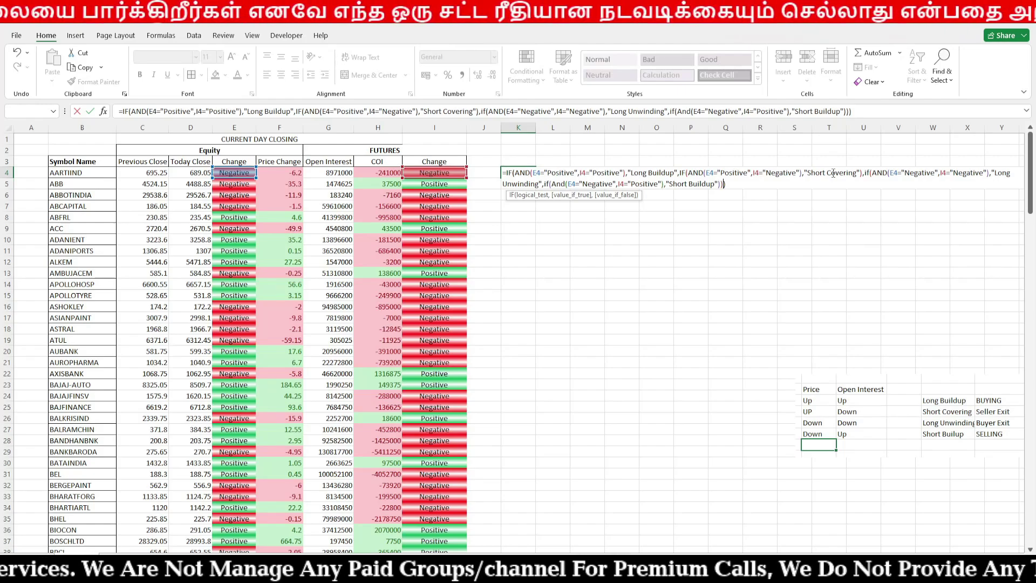
Remove the stray closing parenthesis after "Short Covering", close the K4 formula with four parentheses at its end and enter it
left_click(857, 173)
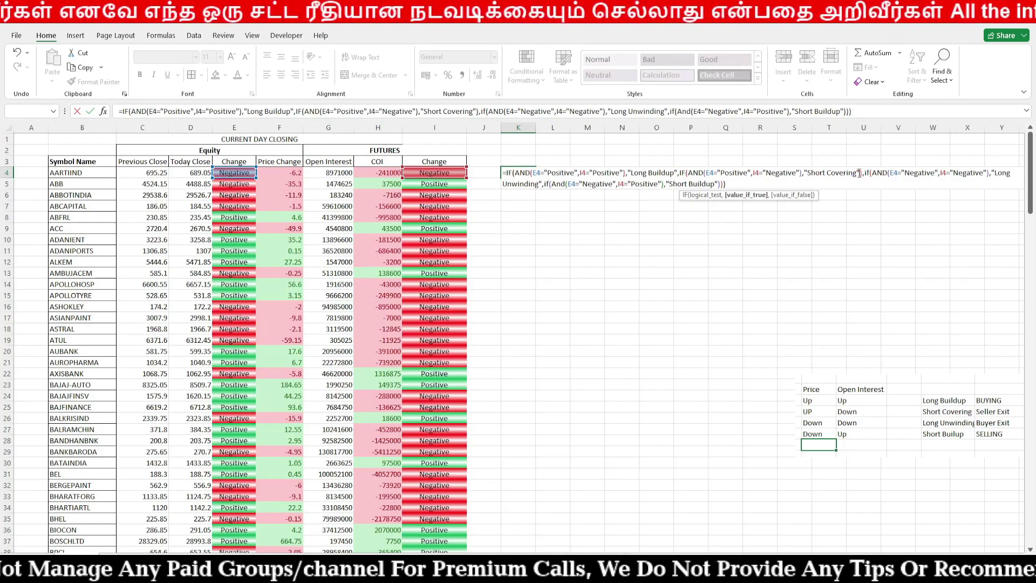
key("BackSpace")
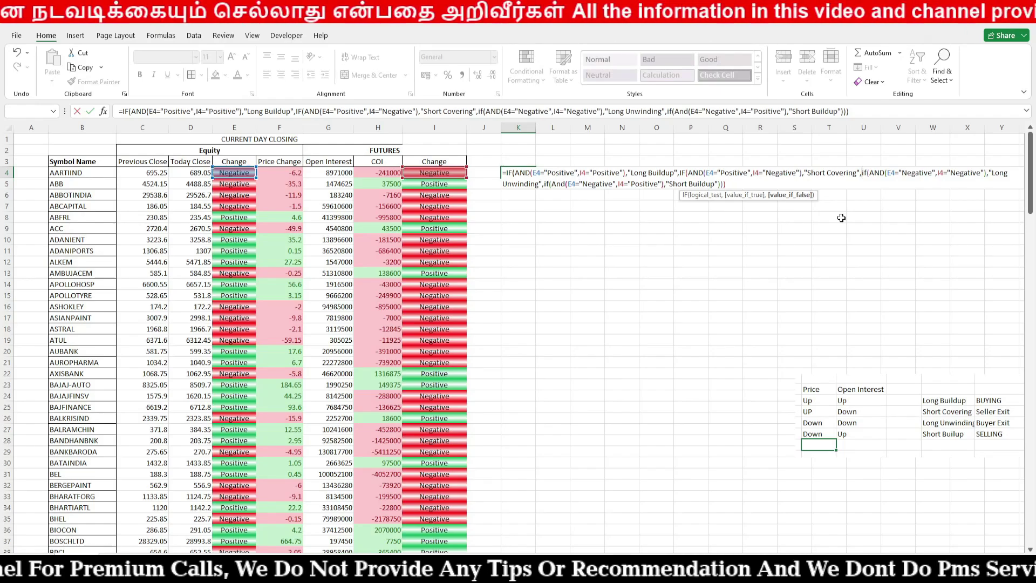
key("Right")
key("Right")
key("Right")
key("Right")
key("Right")
key("Right")
key("Right")
key("Right")
key("Right")
key("Right")
key("Right")
key("Right")
key("Right")
key("Right")
key("Right")
key("Right")
key("Right")
key("Right")
key("Right")
key("Right")
type(")")
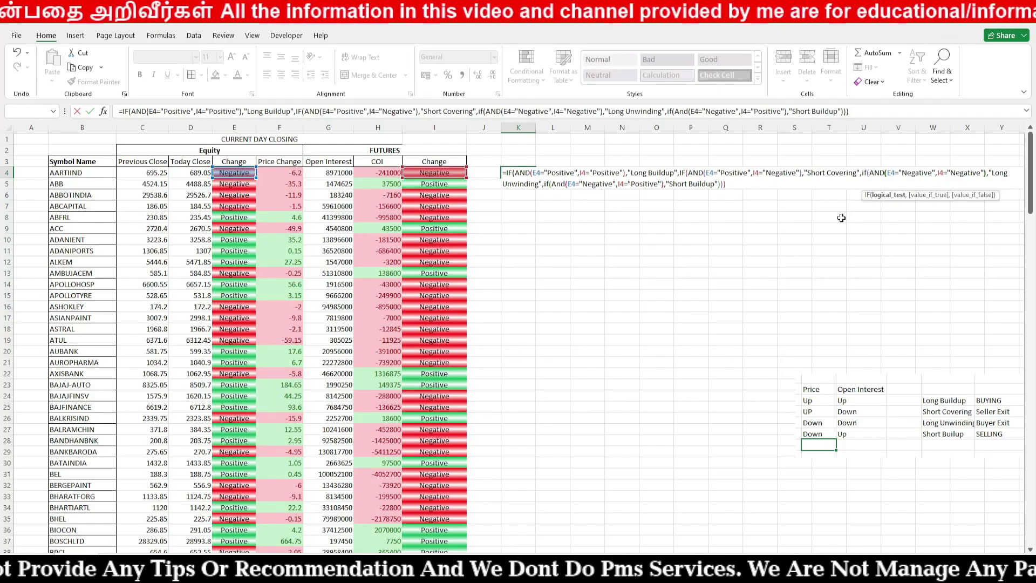
key("Right")
key("Right")
key("Right")
key("Right")
key("Right")
key("Right")
key("Right")
key("Right")
key("Right")
key("Right")
key("Right")
key("Right")
key("Right")
key("Right")
key("Right")
key("Right")
key("Right")
key("Right")
key("Right")
key("Right")
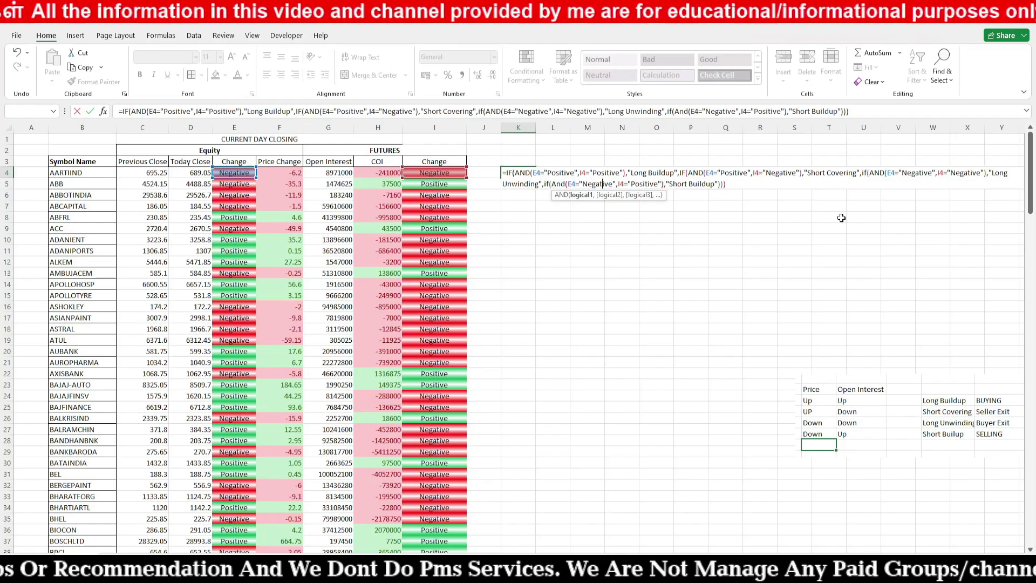
key("Right")
key("Right")
key("Right")
key("Right")
key("Right")
key("Right")
key("Right")
key("Right")
key("Right")
key("Right")
key("Right")
key("Right")
key("Right")
key("Right")
key("Right")
key("Right")
key("Right")
key("Right")
key("Right")
key("Right")
key("Right")
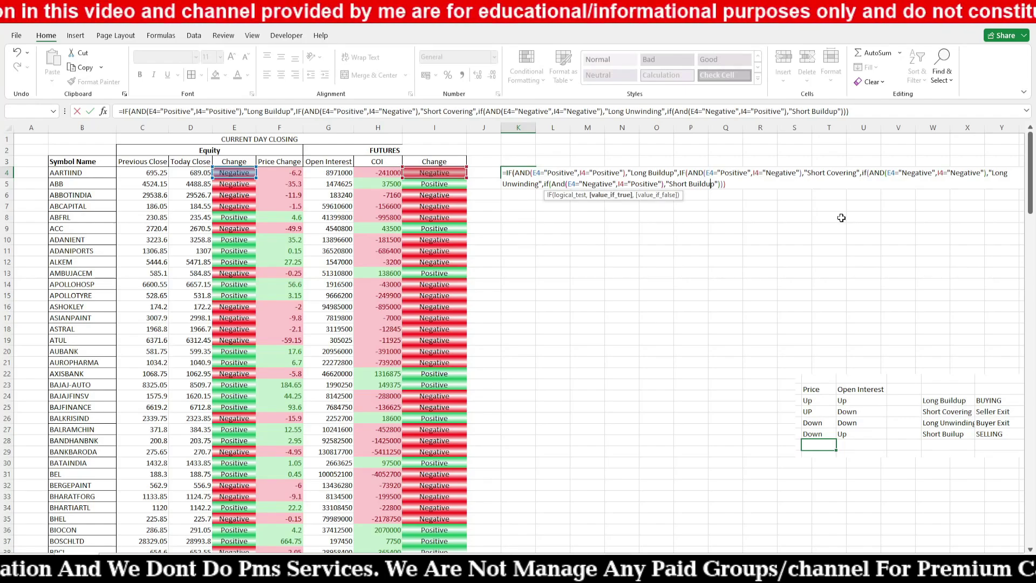
key("Return")
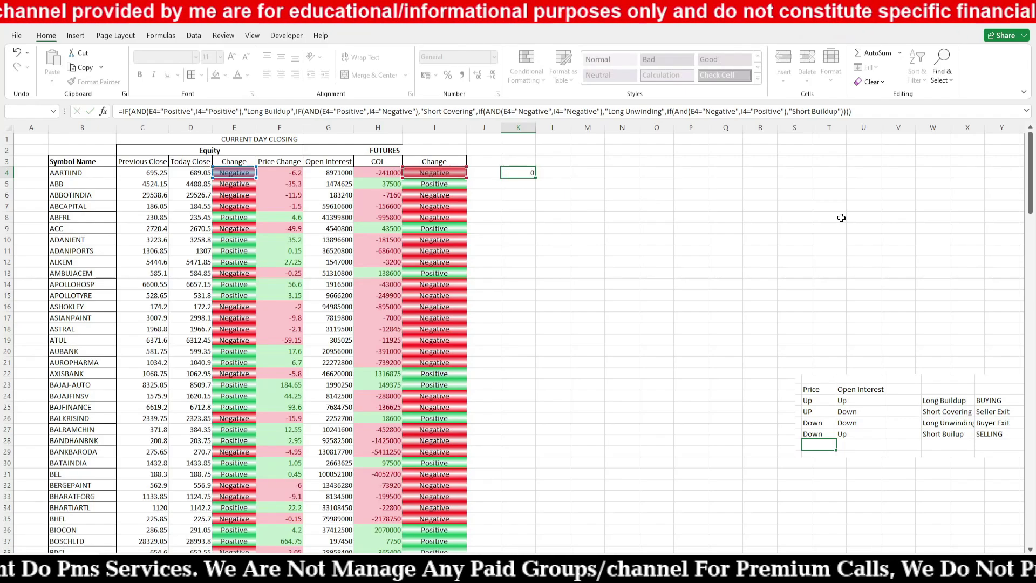
Fit column K's width to its contents and fill the K4 formula down for all listed symbols
double_click(536, 127)
left_click(527, 171)
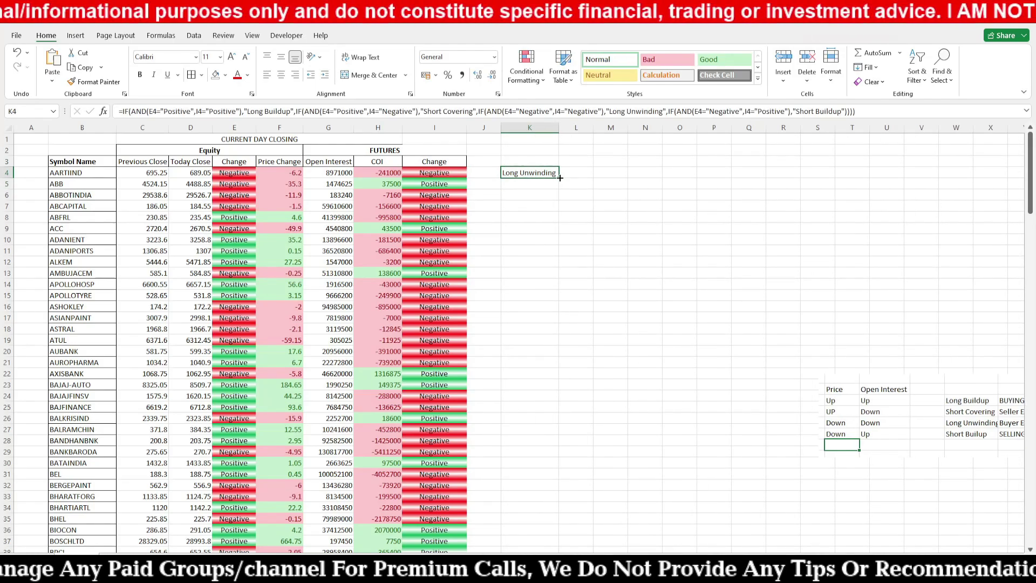
left_click_drag(559, 178, 574, 519)
Centre the filled interpretation results horizontally in column K
scroll(639, 424, "up", 20)
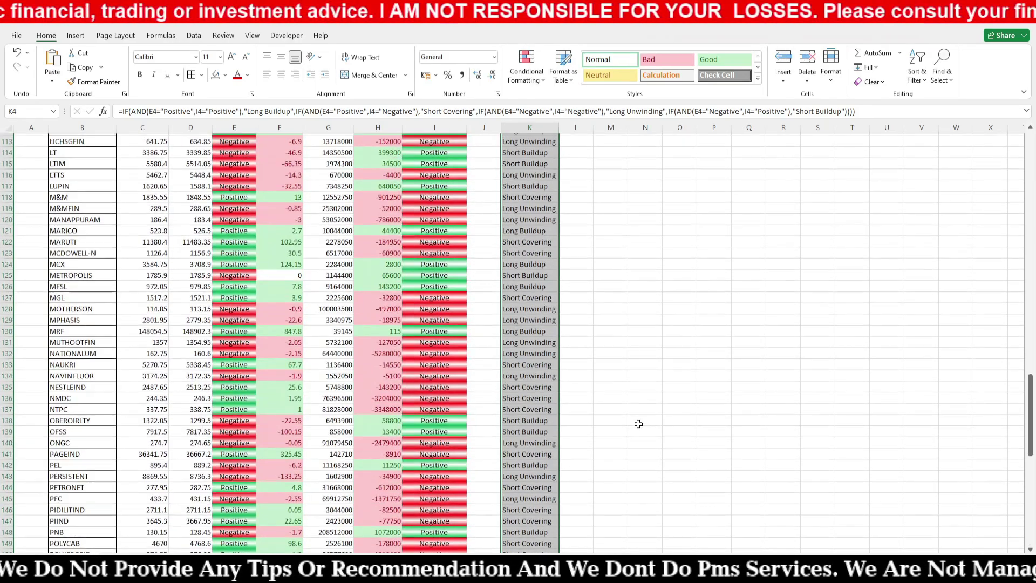
scroll(639, 423, "up", 20)
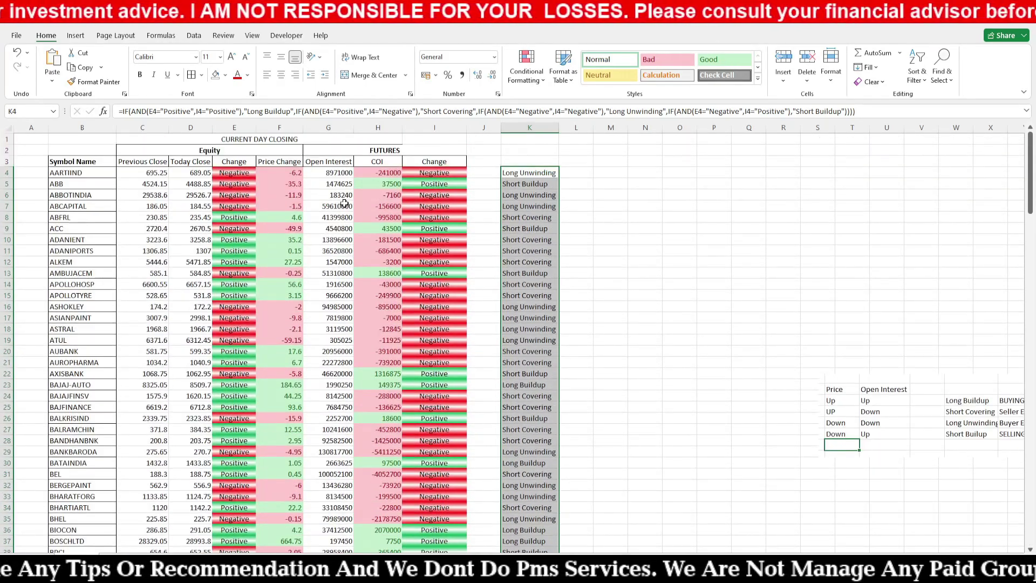
left_click(281, 74)
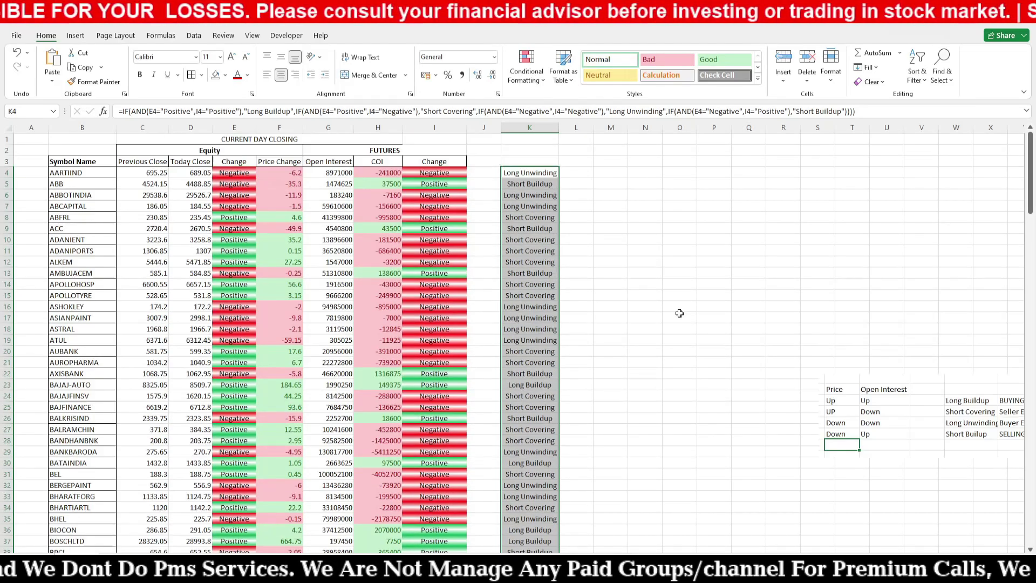
Widen column L beside the interpretation results
scroll(865, 456, "right", 3)
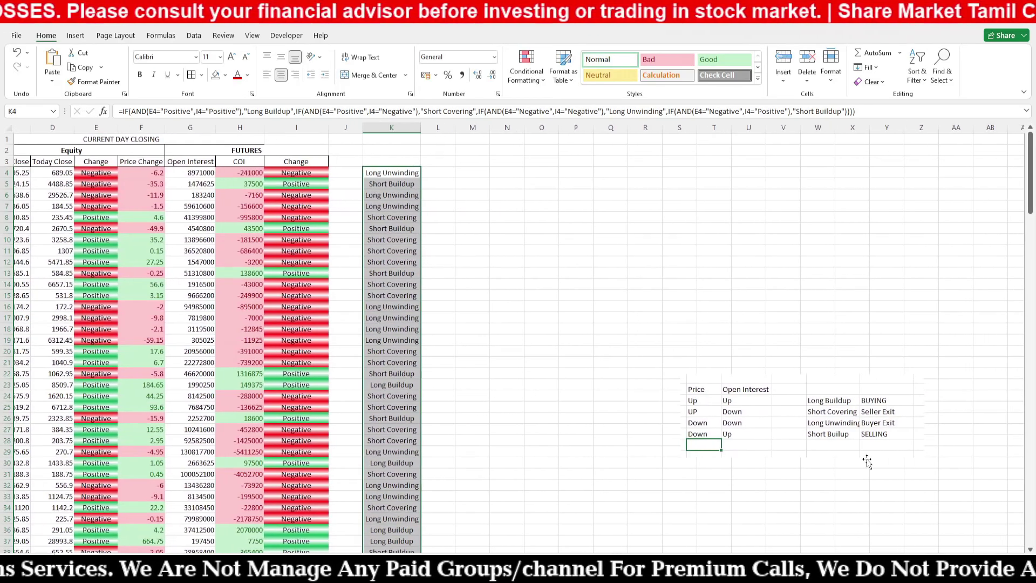
left_click(855, 402)
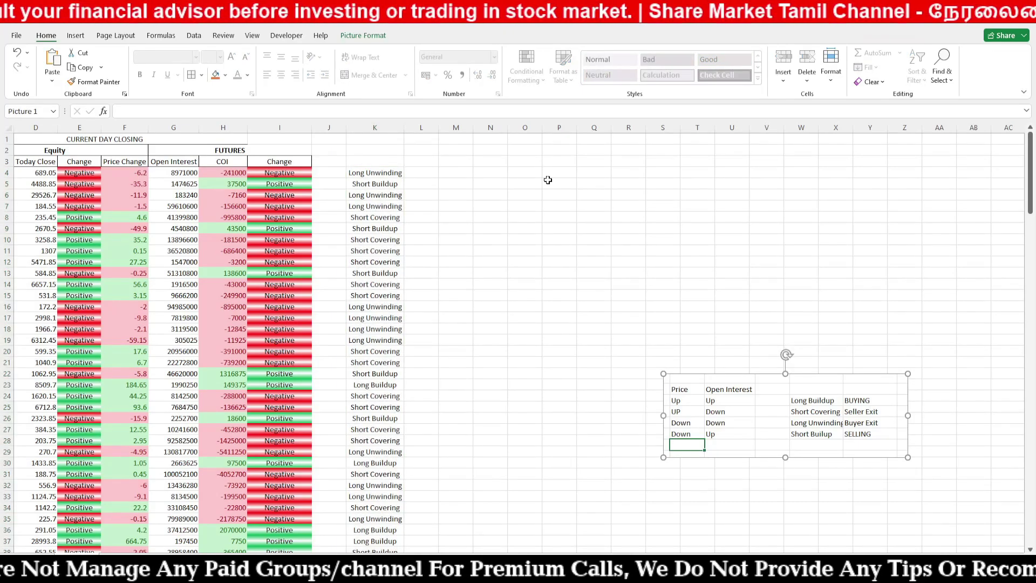
left_click_drag(439, 130, 469, 130)
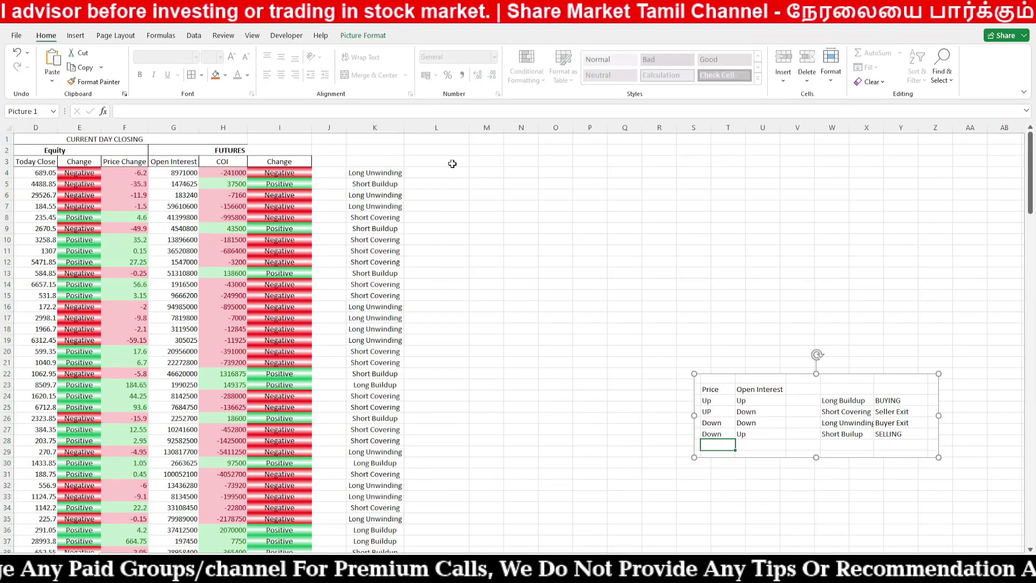
Start the L4 formula with an IF returning "BUYING" when K4 equals "Long Buildup", and open a nested IF that references K4
left_click(375, 173)
left_click(436, 173)
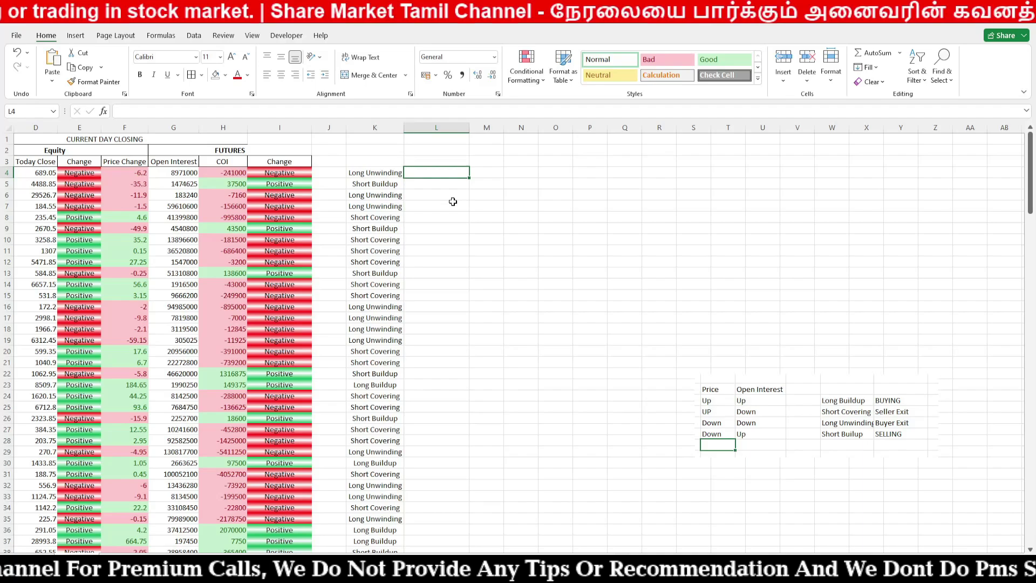
type("=if(")
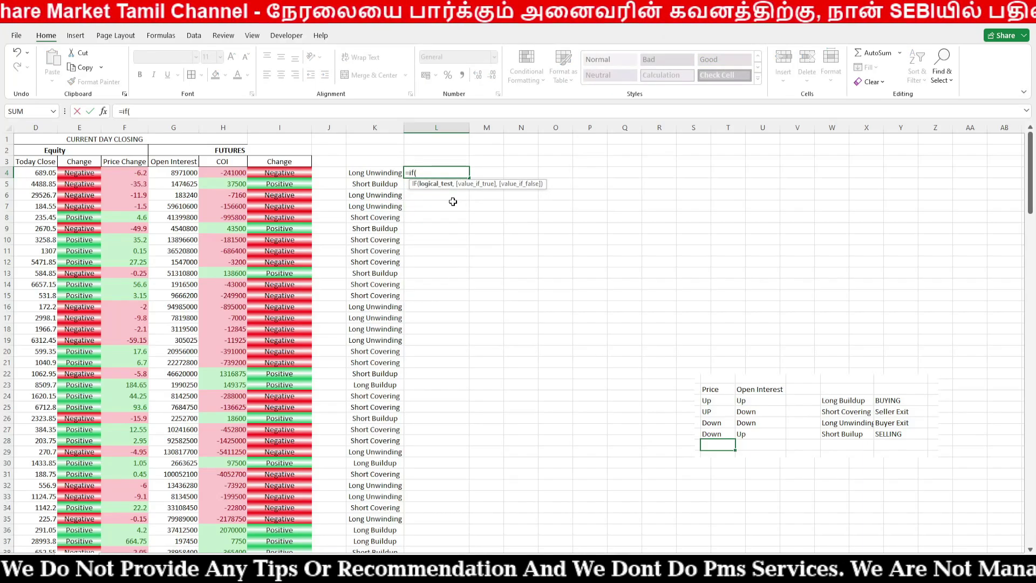
key("Left")
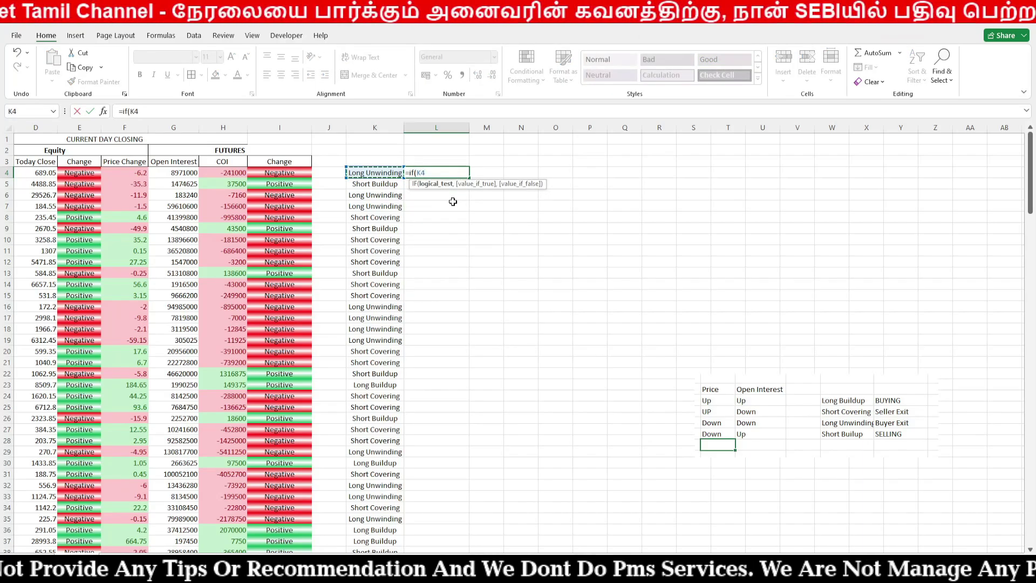
type("=Lon")
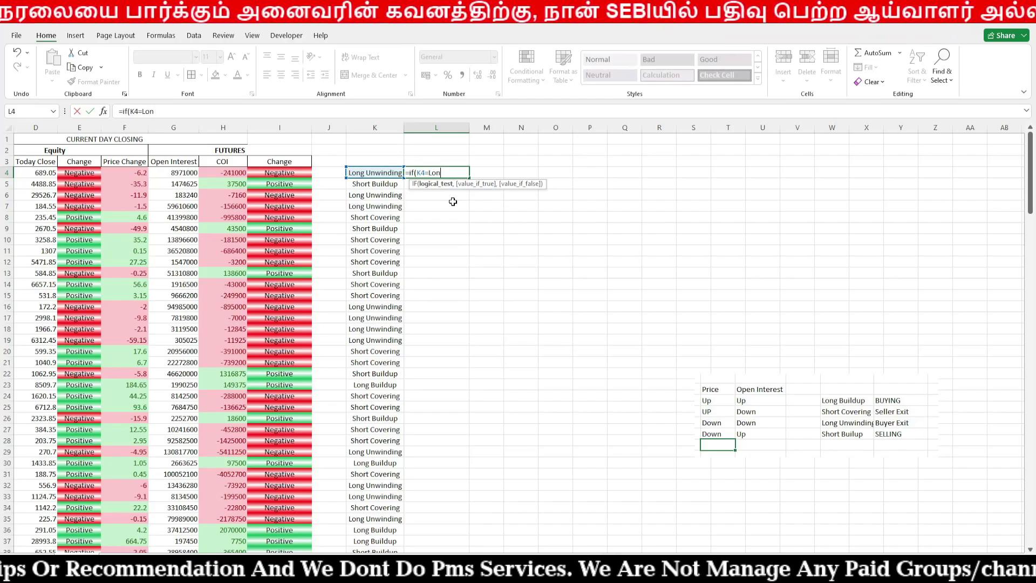
key("BackSpace")
type("\"Long")
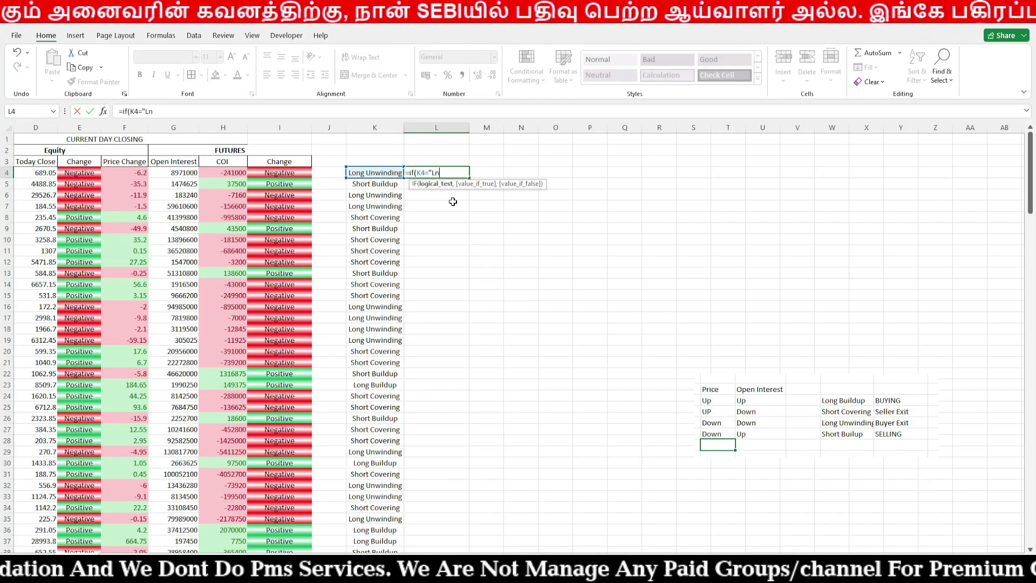
type(" Bu")
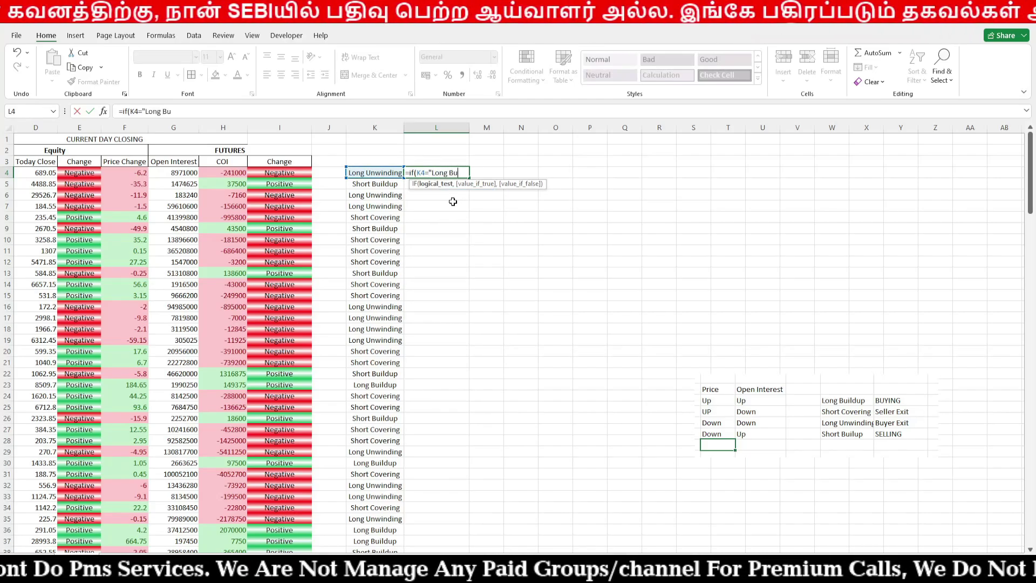
type("ildup")
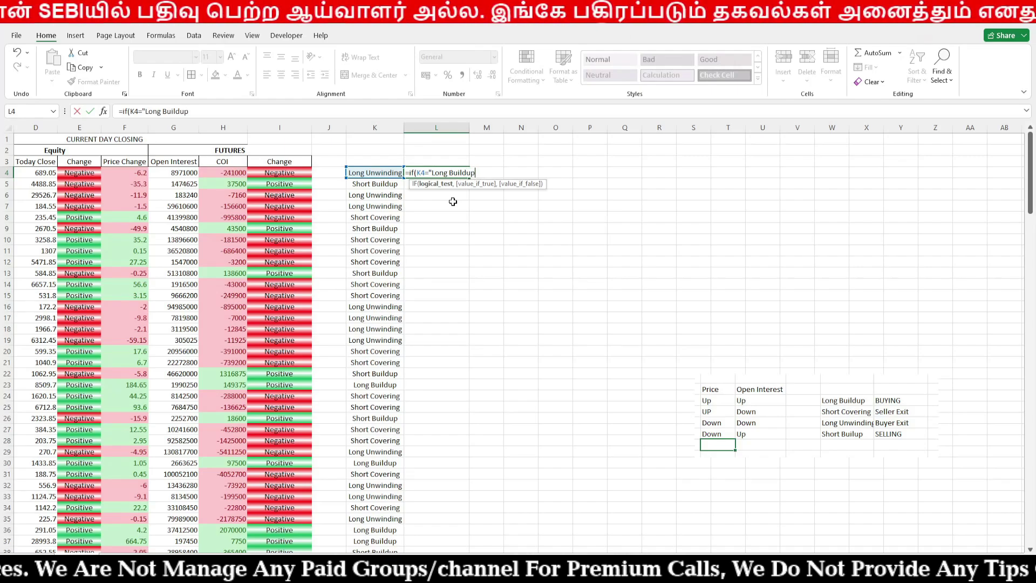
type("\",\"BUYING")
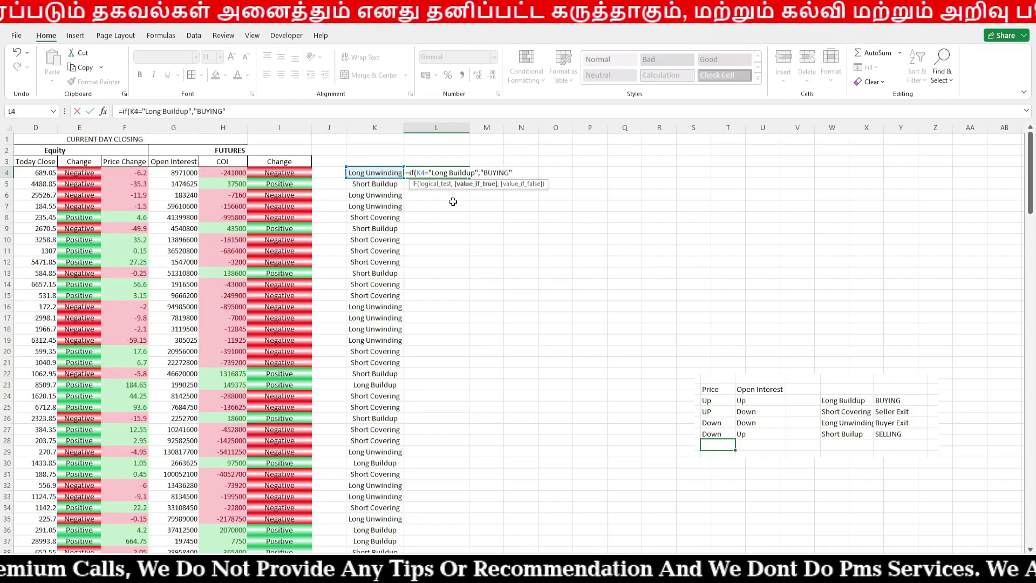
type("\",if(")
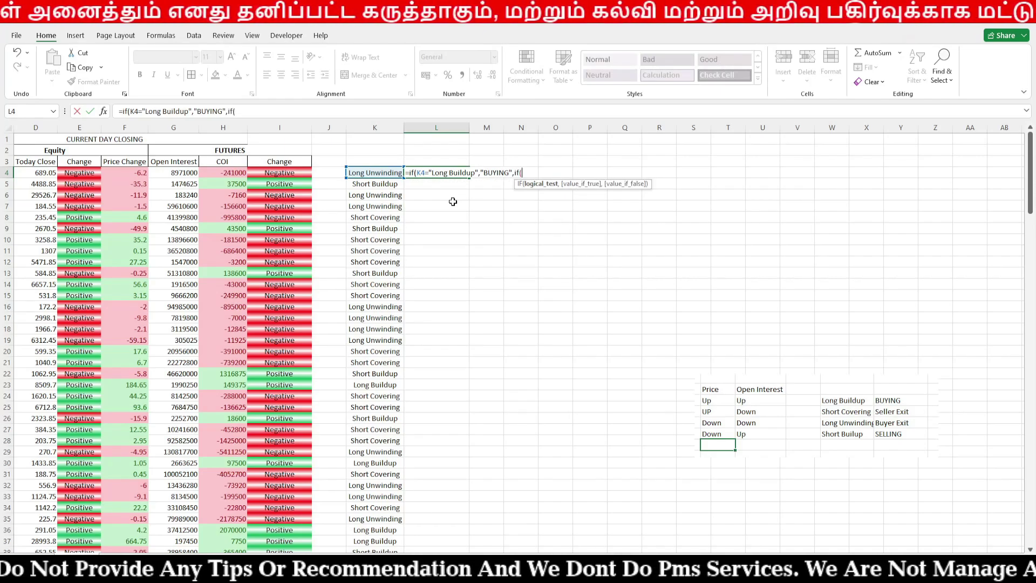
key("Left")
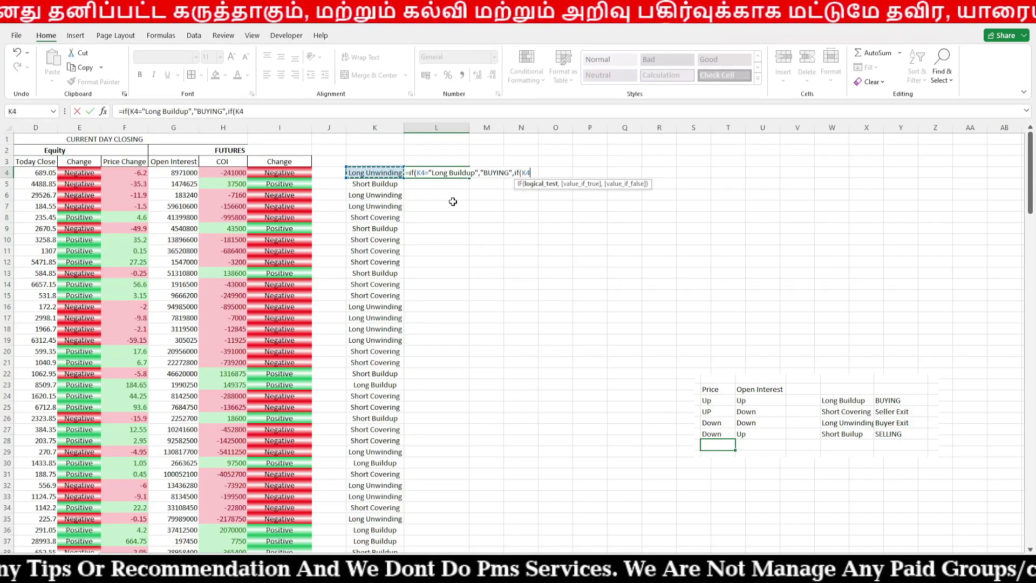
type("Short C")
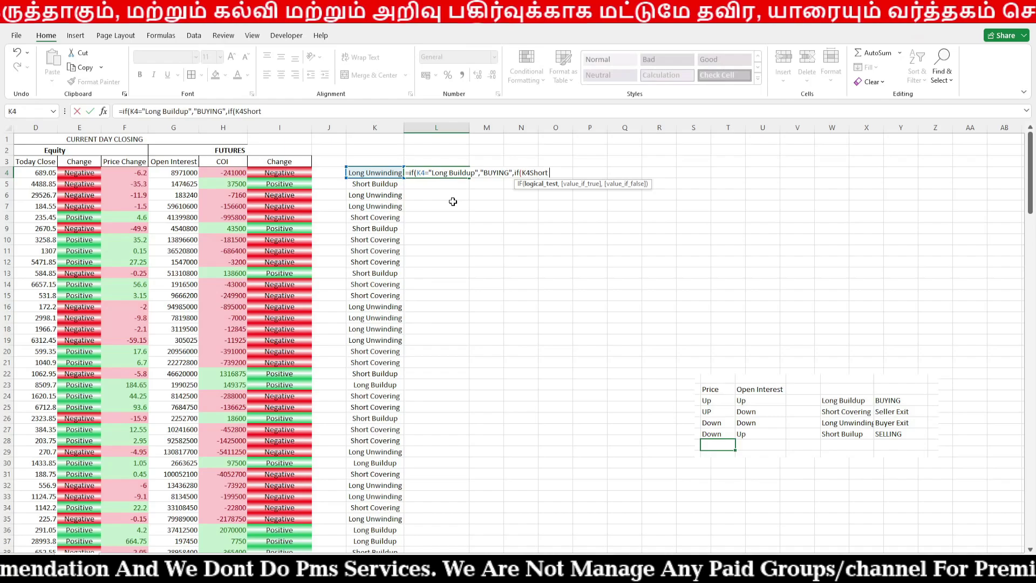
key("BackSpace")
key("BackSpace")
key("BackSpace")
key("BackSpace")
key("BackSpace")
key("BackSpace")
key("BackSpace")
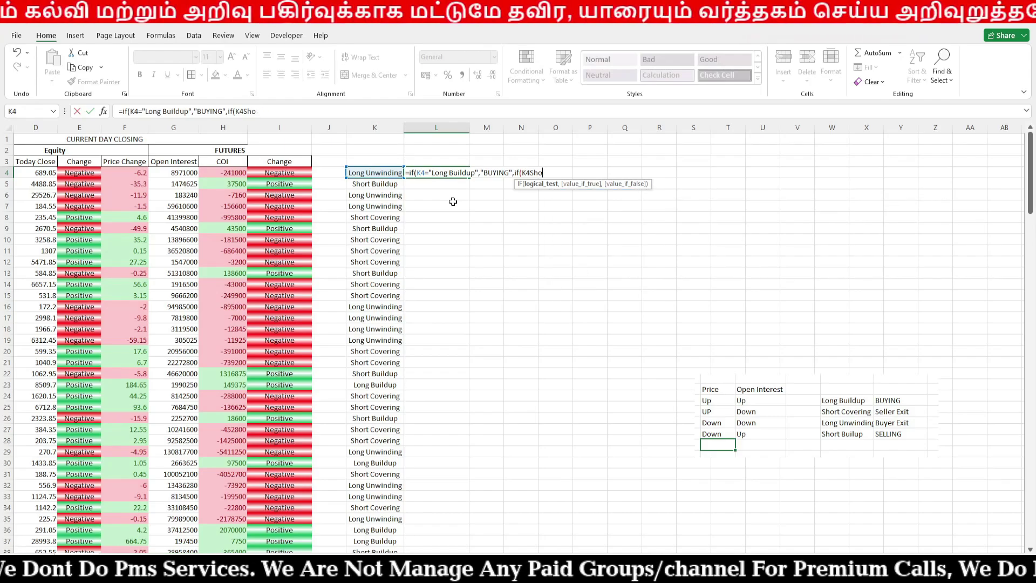
Make the nested IF in L4 return "Seller Exit" when K4 equals "Short Covering"
type("=")
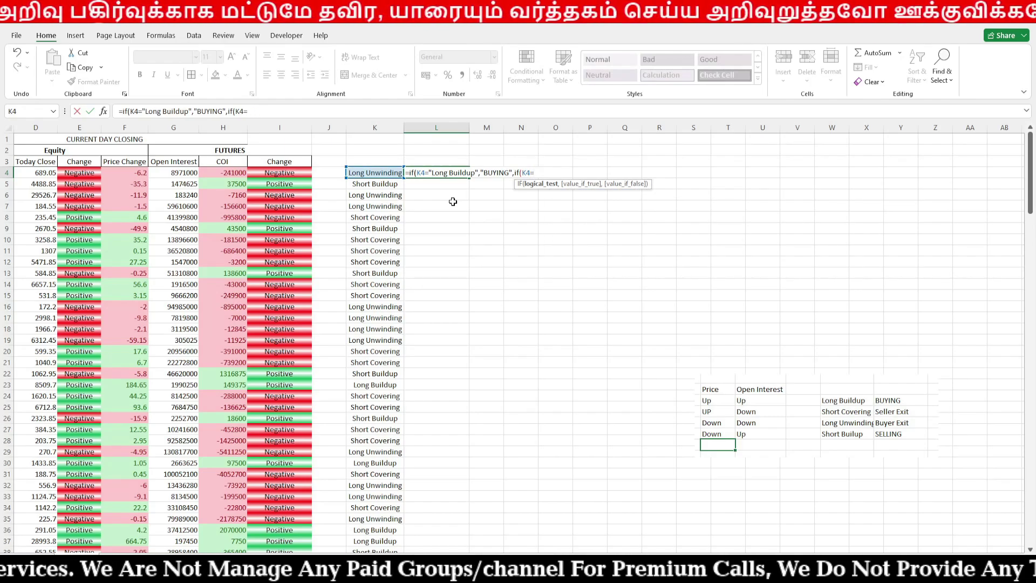
type("\"Short C")
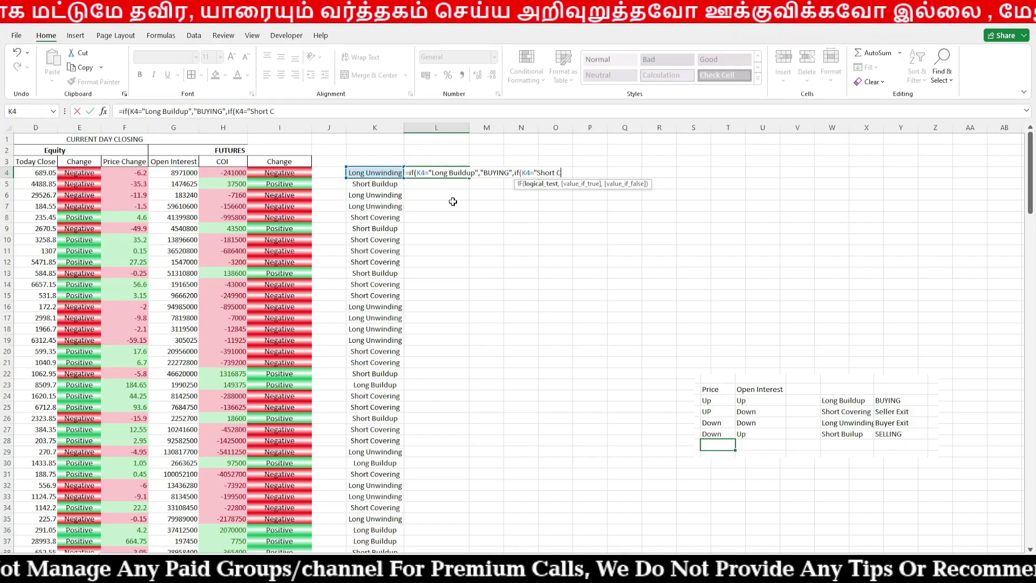
type("overing\",")
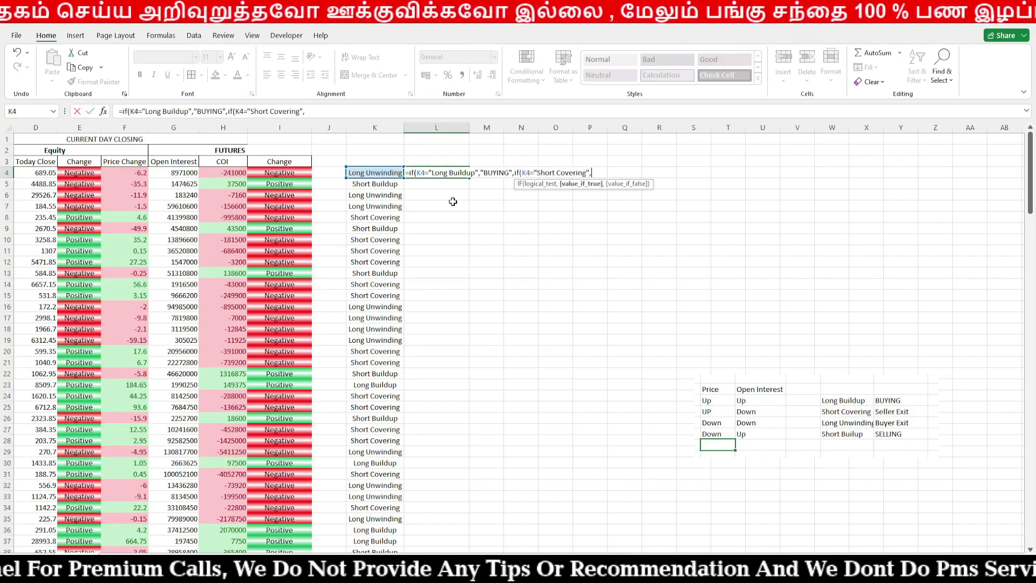
type("\"Seller Ex")
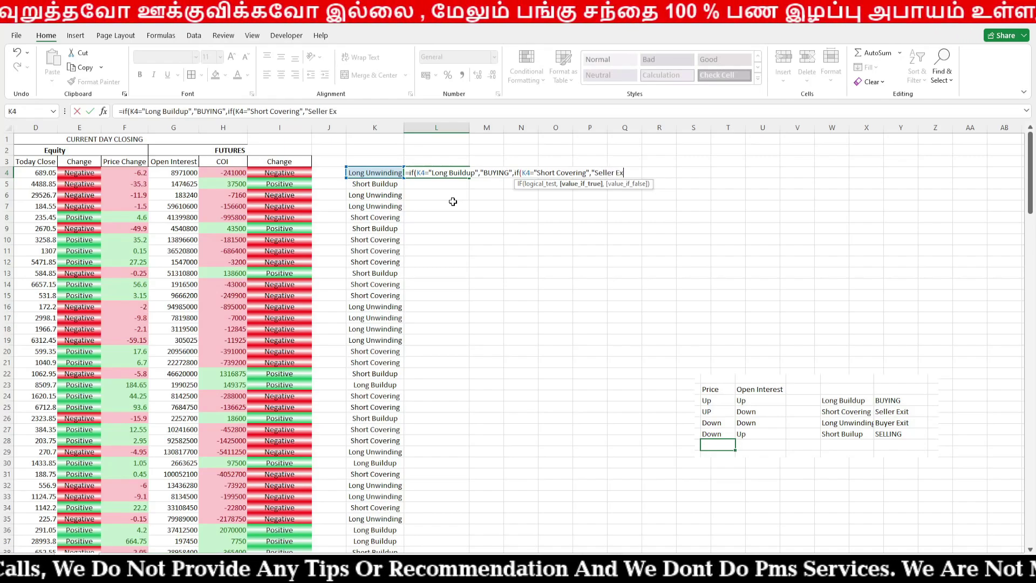
type("it\"")
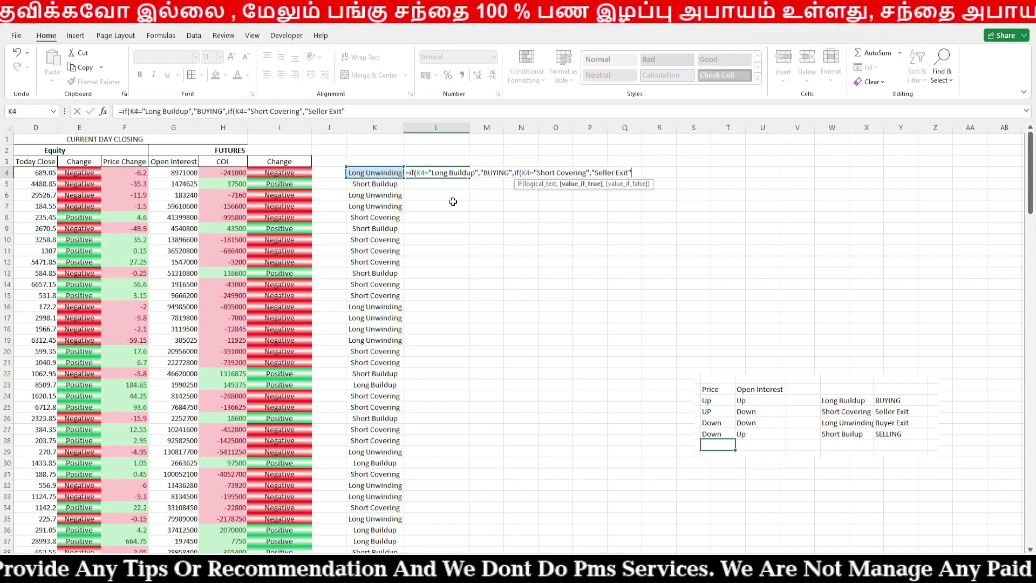
Nest a third IF in the L4 formula that returns "Buyer Exit" when K4 equals "Long Unwinding", and open a fourth IF
type(",if")
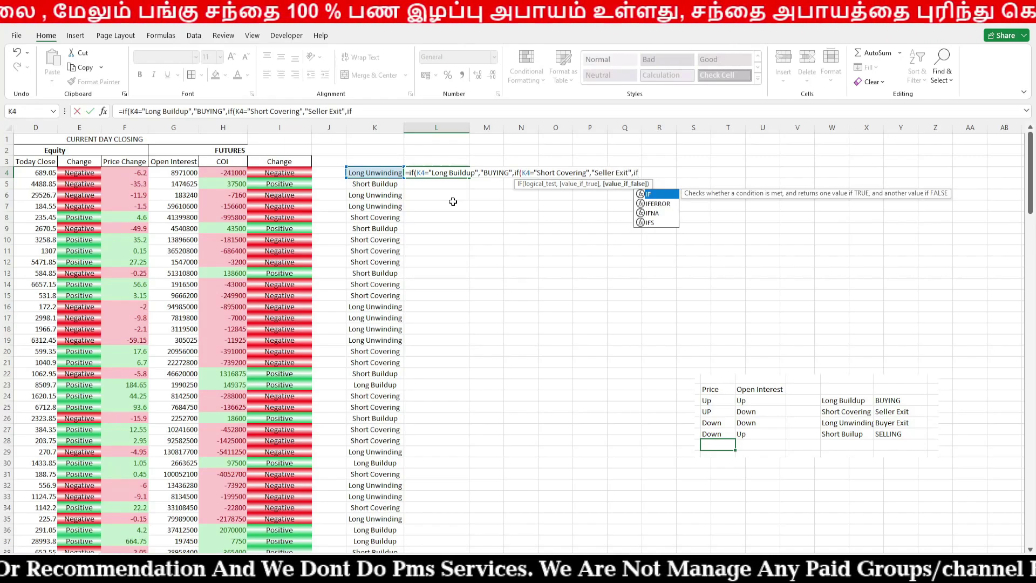
type("(")
key("Left")
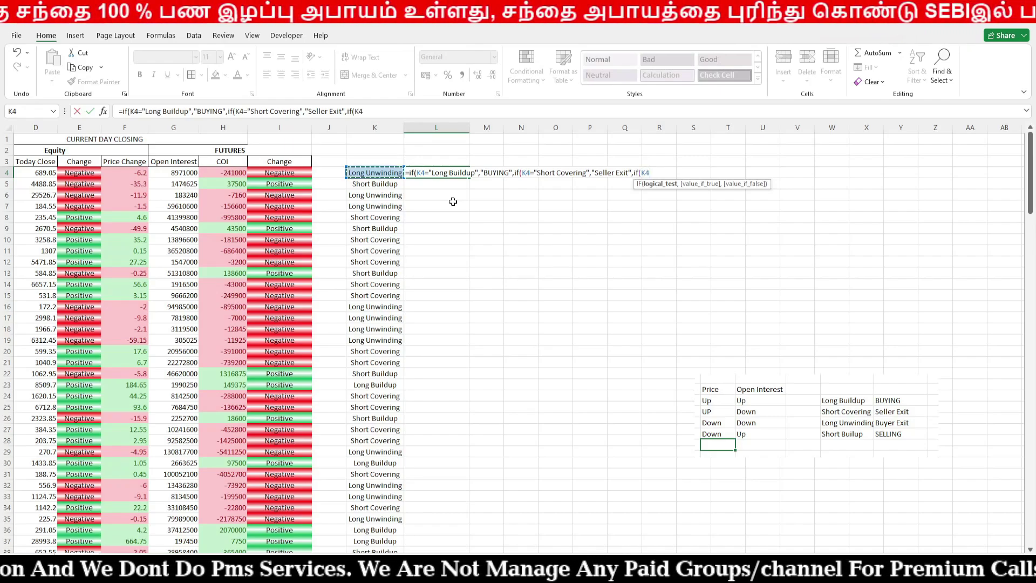
type("=")
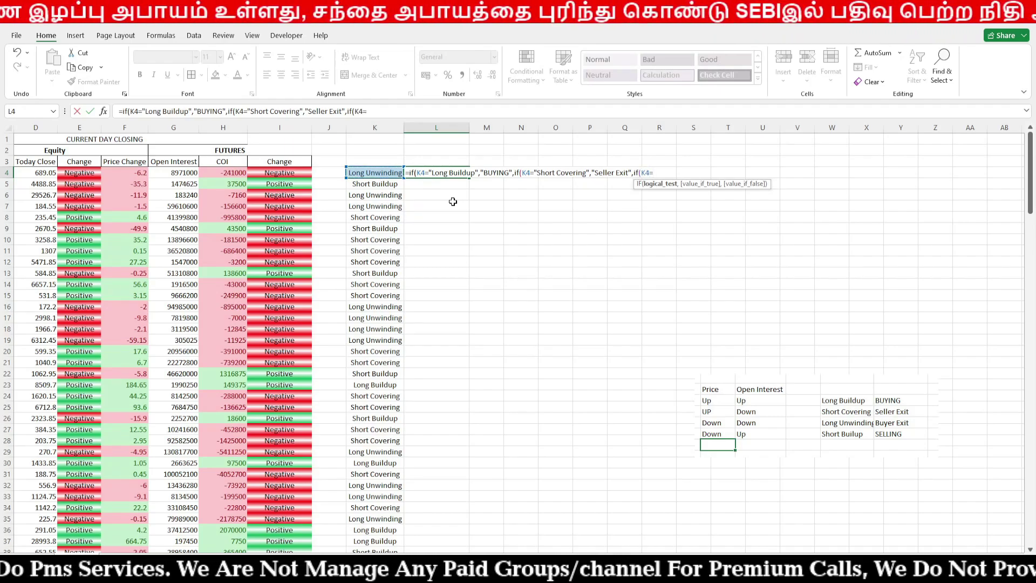
type("\"Long ")
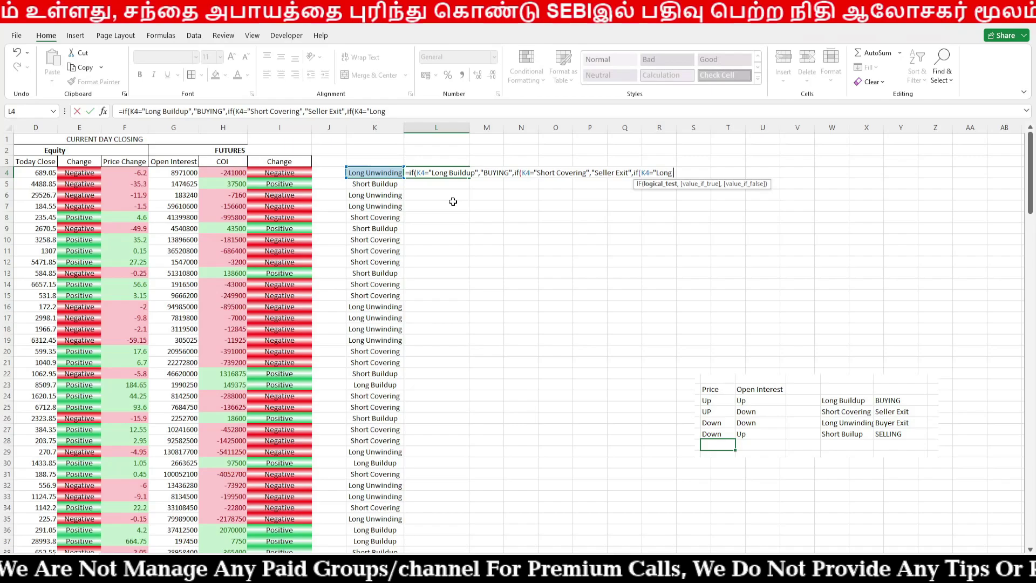
type("Unwinding")
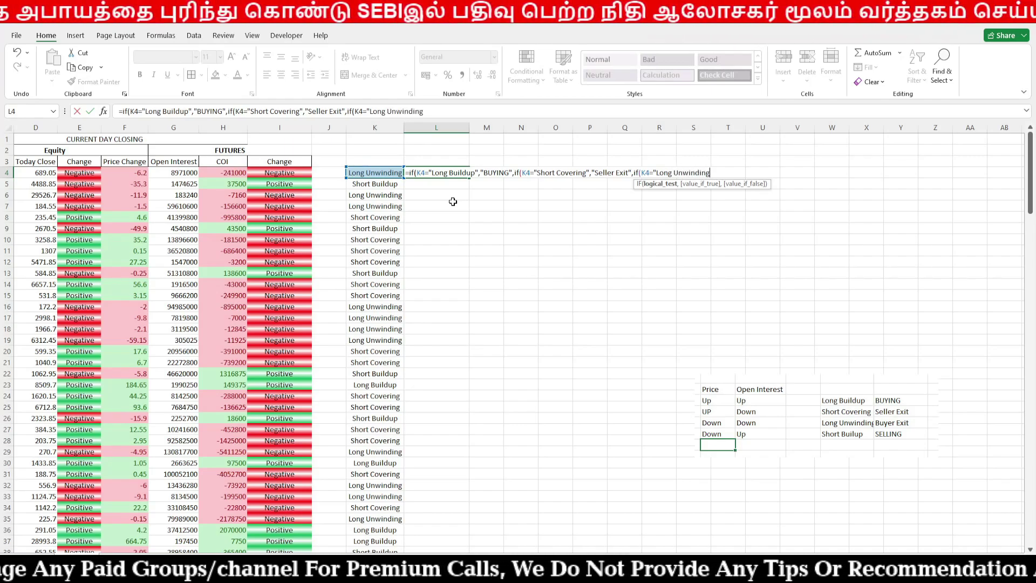
type("\",")
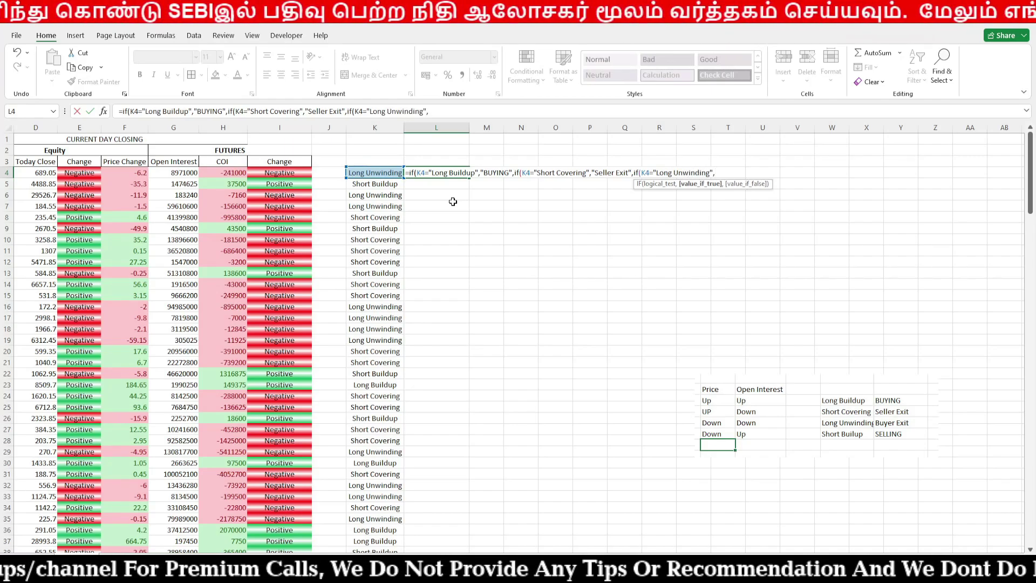
type("\"Buyer E")
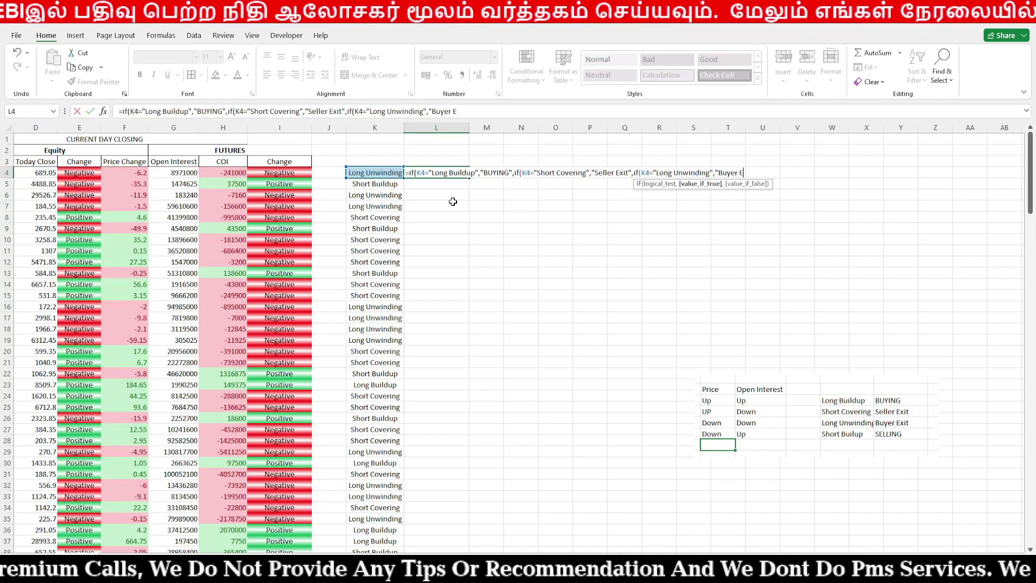
type("xit\",if(")
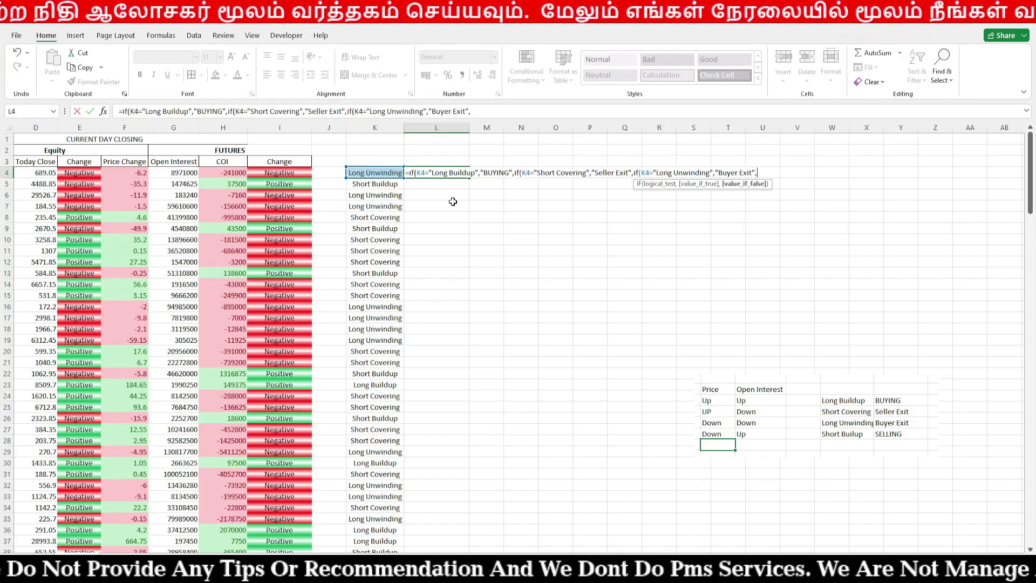
Complete the L4 formula with a fourth IF returning "SELLING" when K4 equals "Short Buildup" and an empty string otherwise
key("Left")
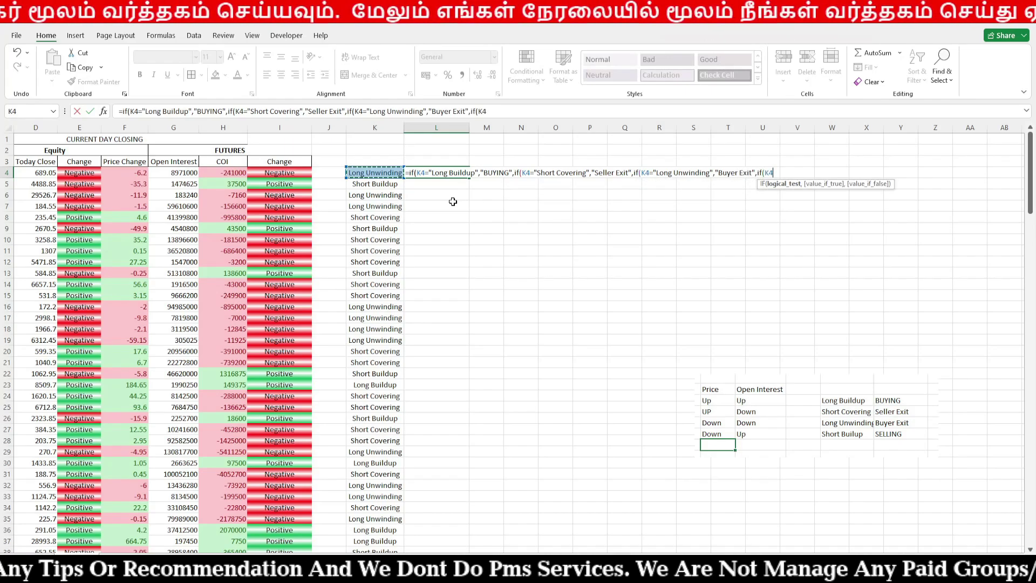
type("=")
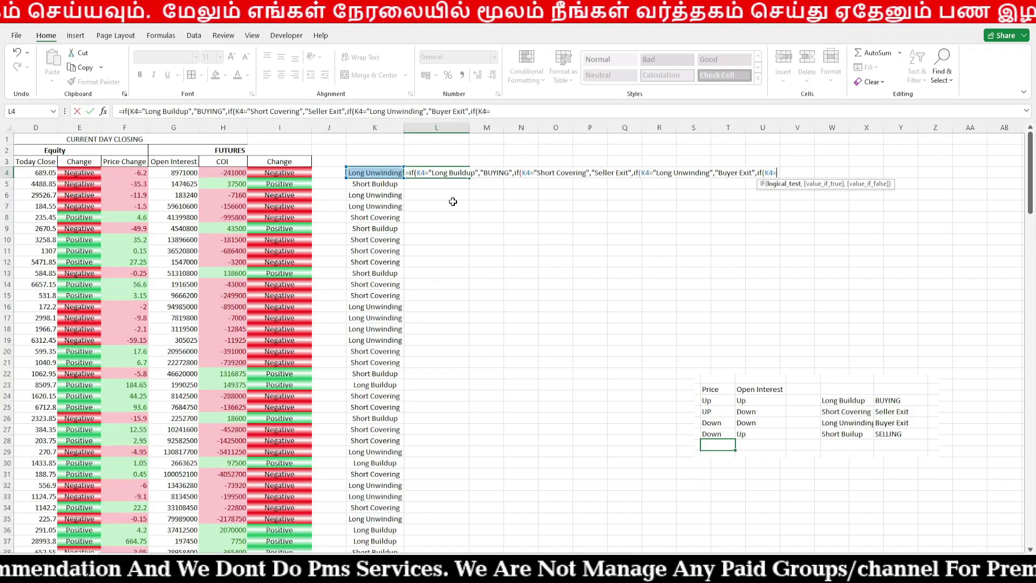
type("\"Short")
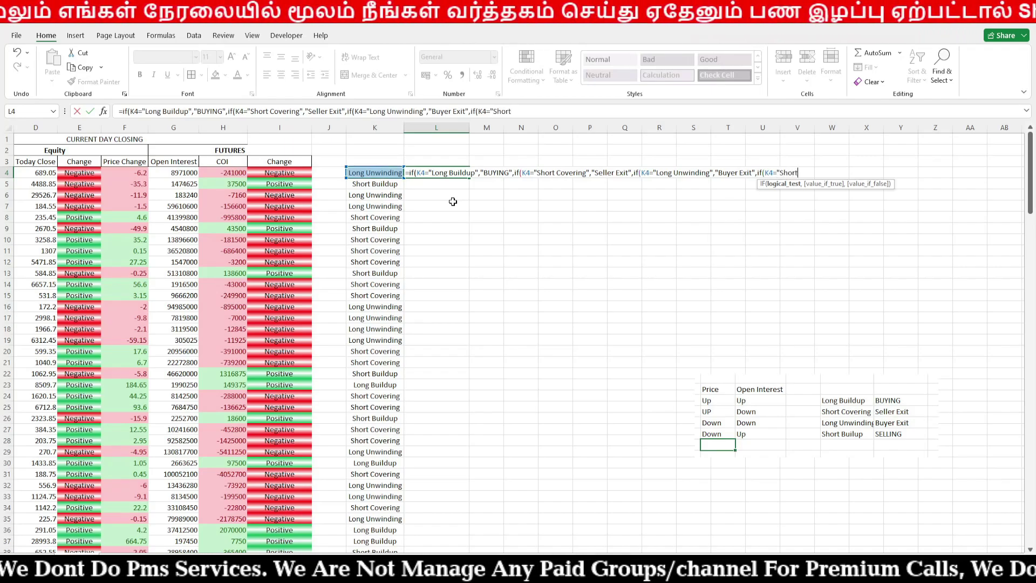
type(" Buildup\",")
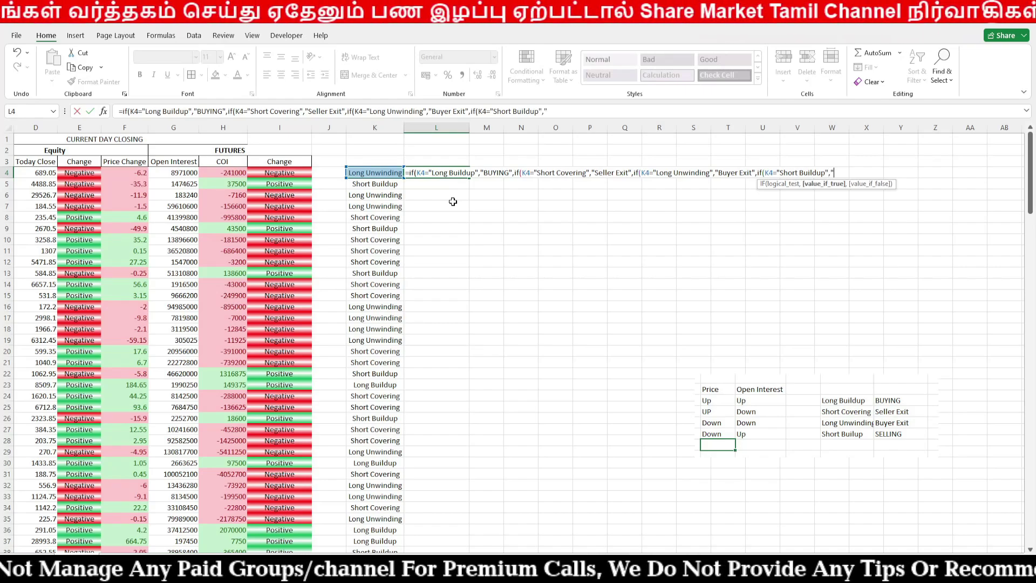
type("\"SELLING\"")
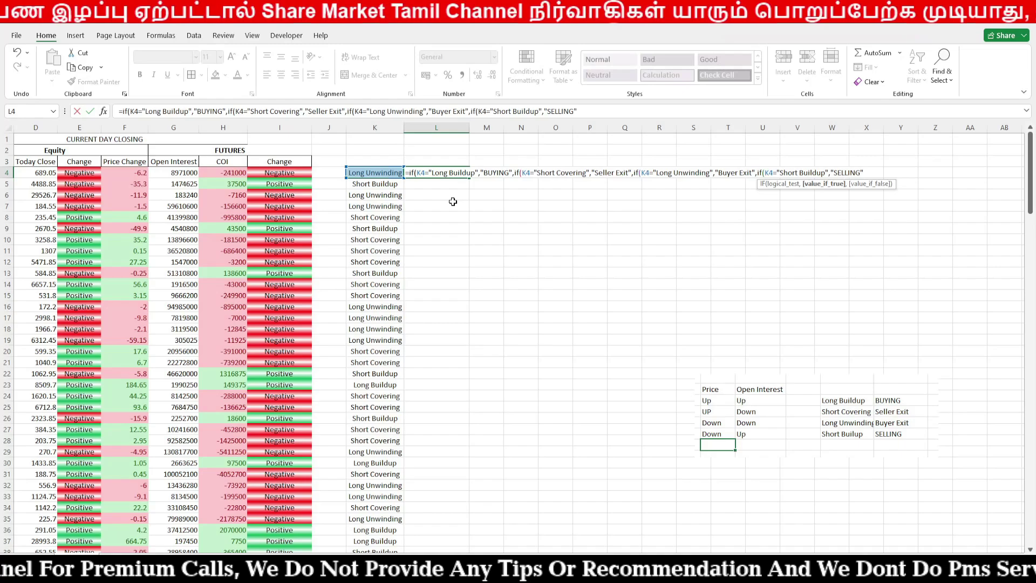
type(",\"\"))")
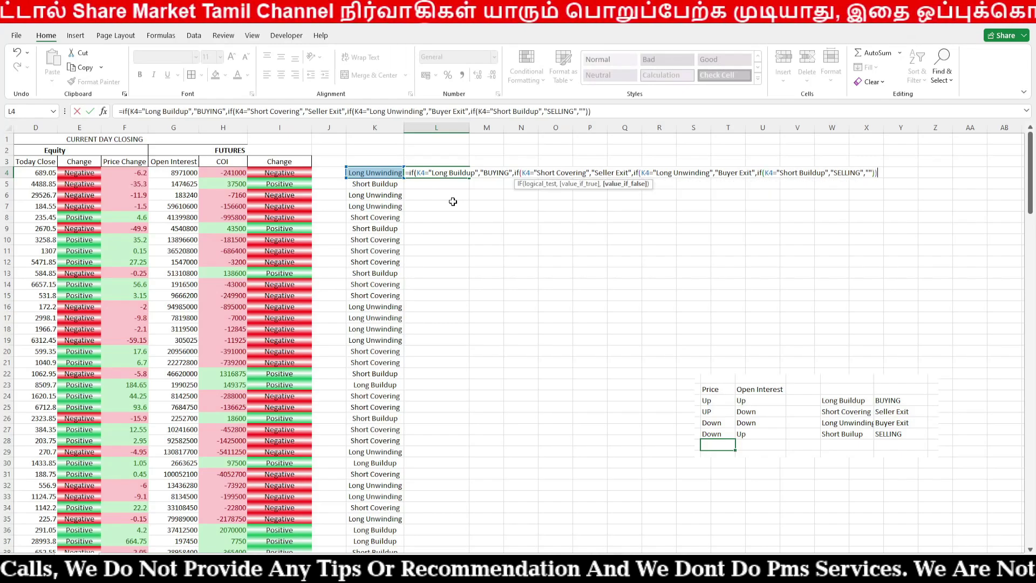
type(")")
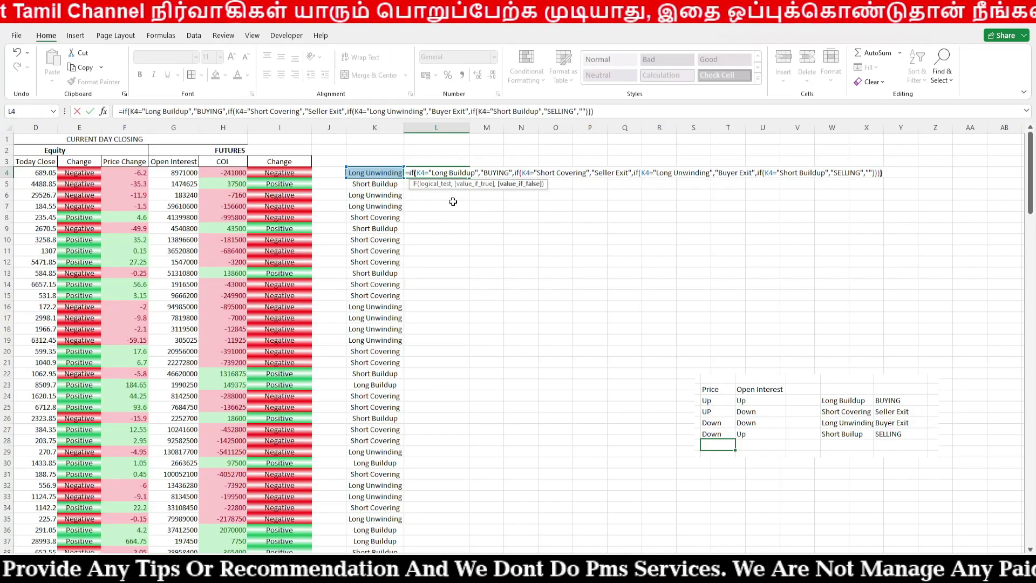
type(")")
key("Return")
key("Up")
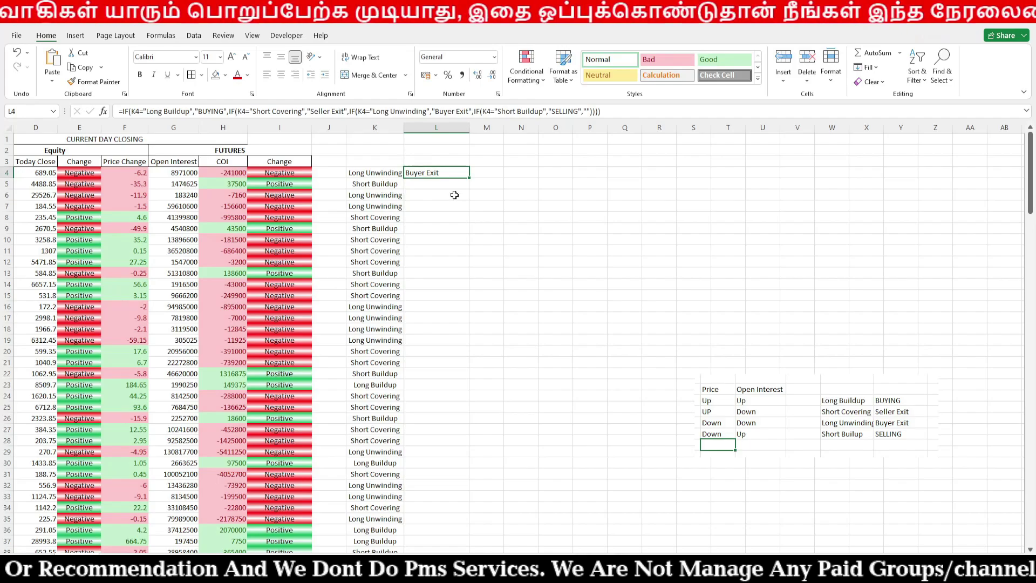
Fill the L4 signal formula down column L for all stocks and center the results horizontally
double_click(469, 178)
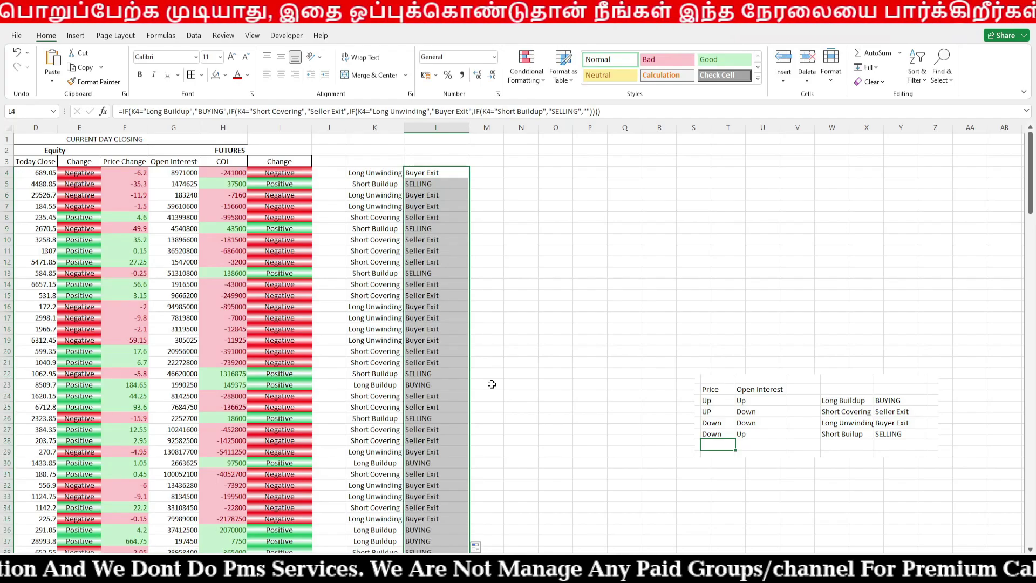
scroll(492, 384, "down", 20)
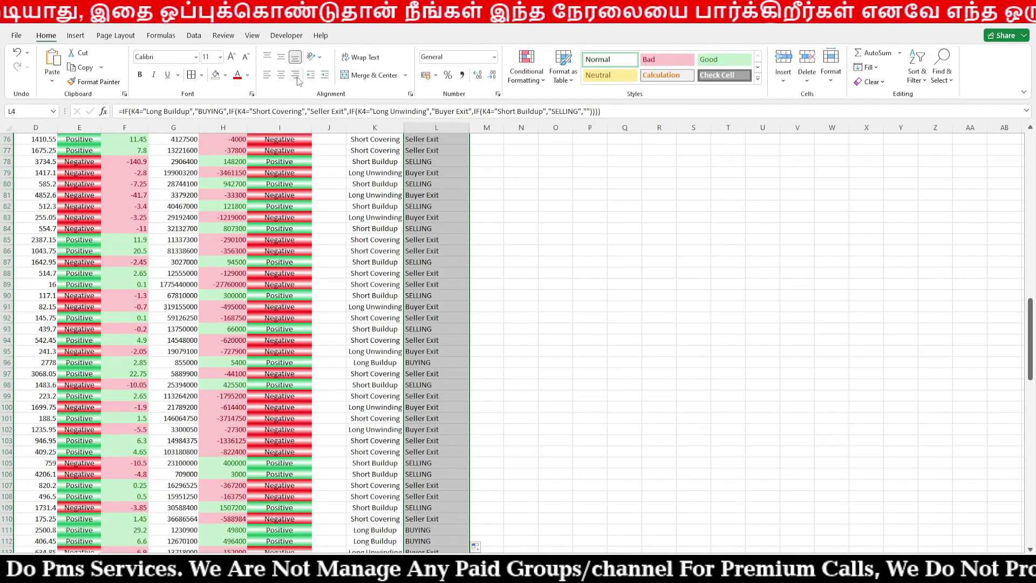
left_click(281, 74)
scroll(484, 322, "up", 20)
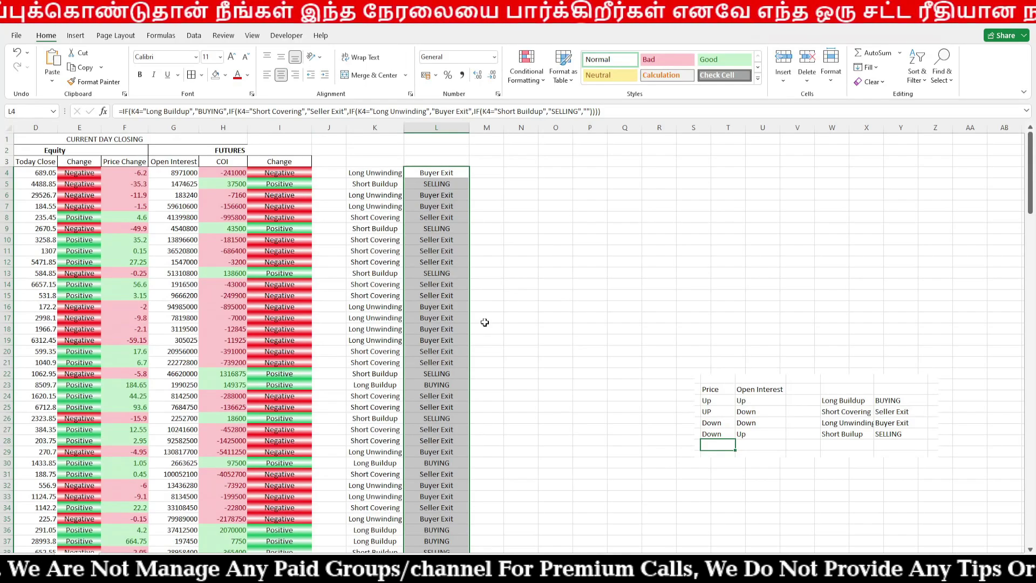
scroll(485, 322, "down", 5)
scroll(486, 340, "up", 5)
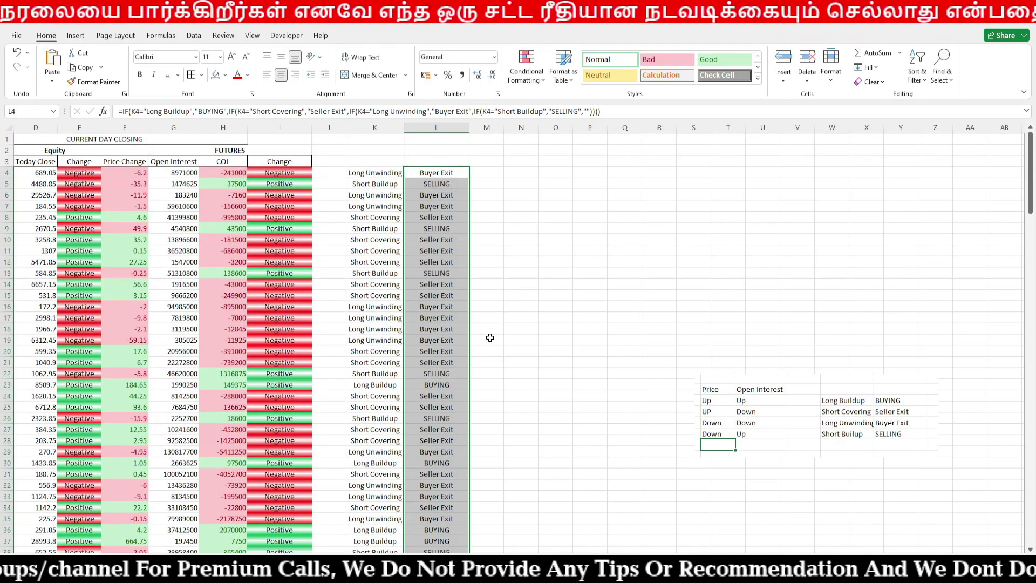
left_click(238, 151)
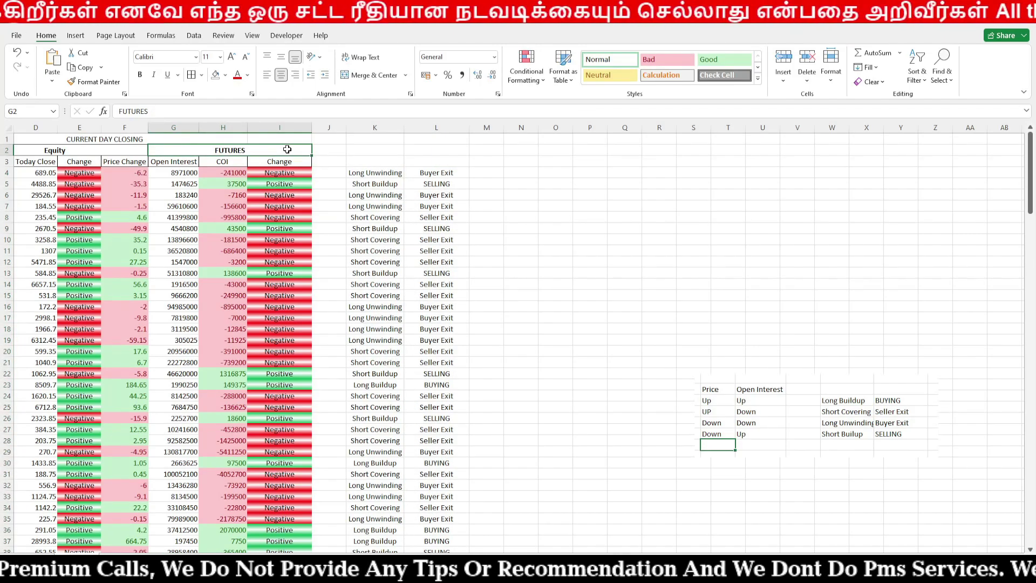
left_click(471, 159)
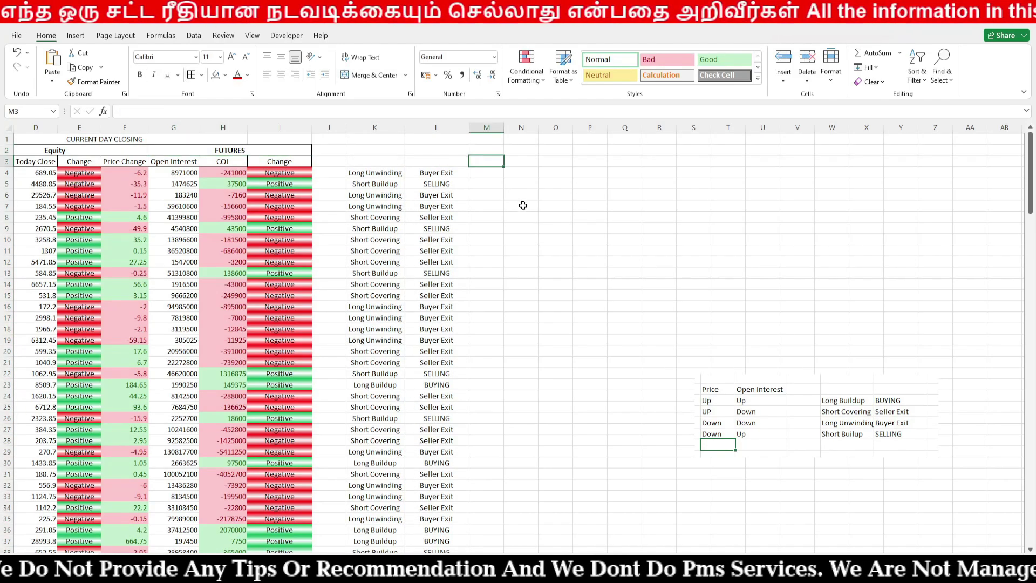
left_click(431, 172)
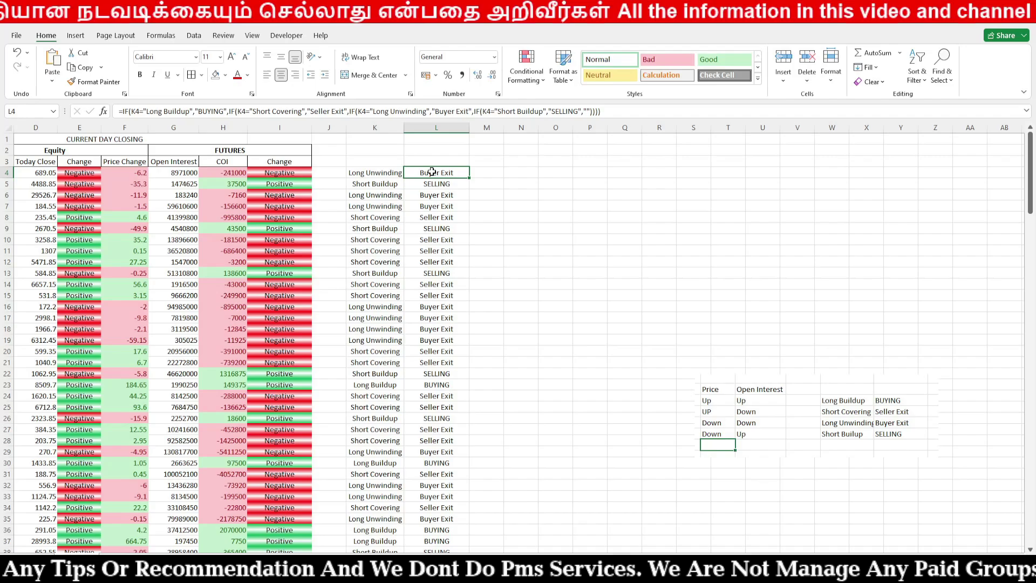
key("ctrl+shift+Down")
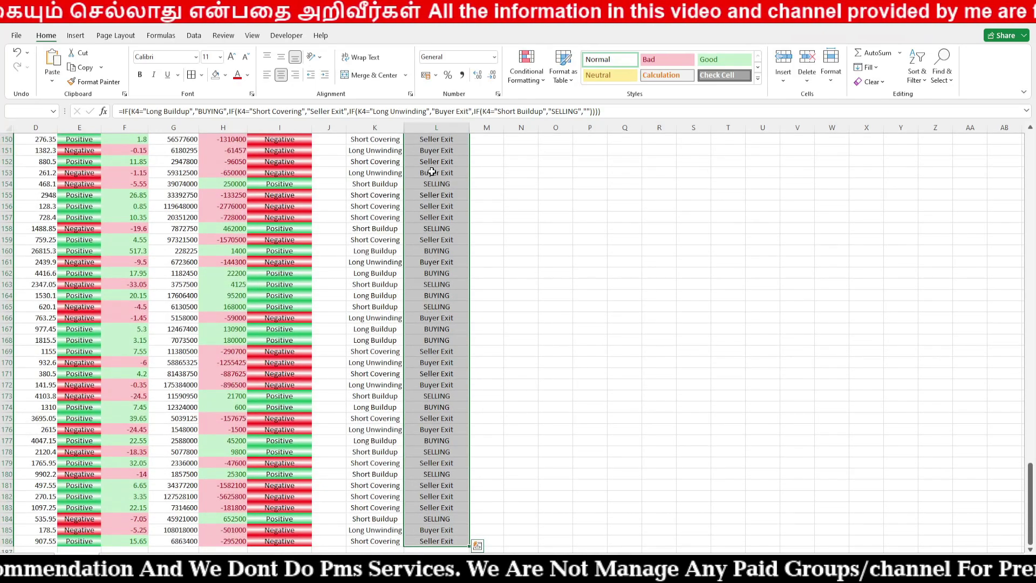
scroll(580, 298, "up", 20)
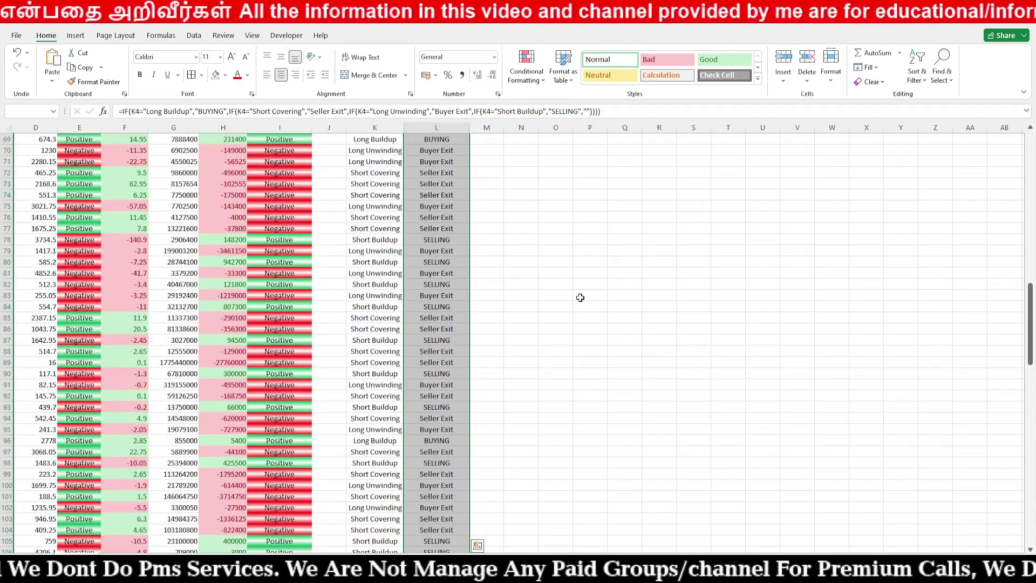
scroll(580, 297, "up", 10)
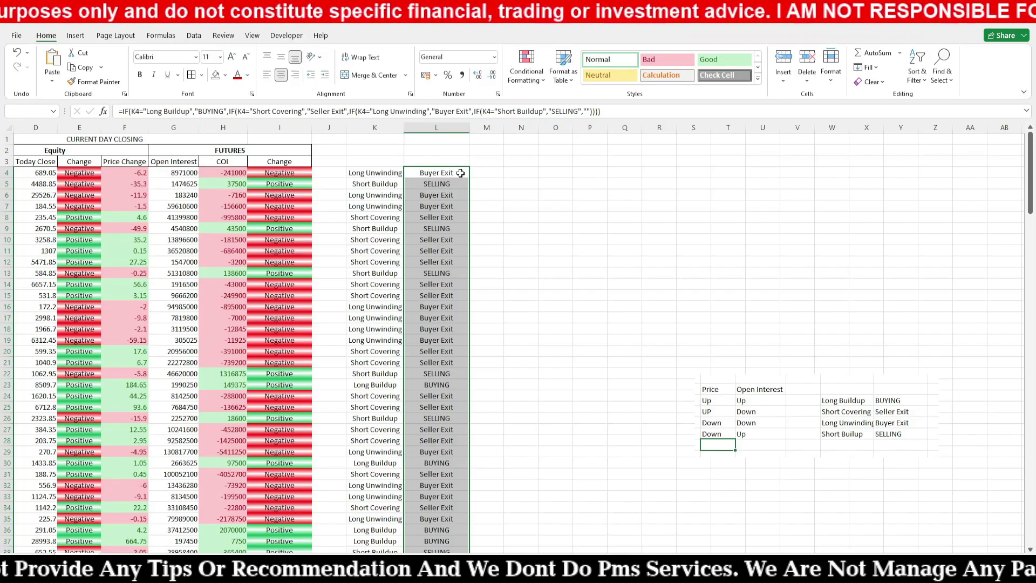
Widen column M and start a formula in M4 with an IF returning "Stong Bullish" when L4 equals "BUYING"
key("Right")
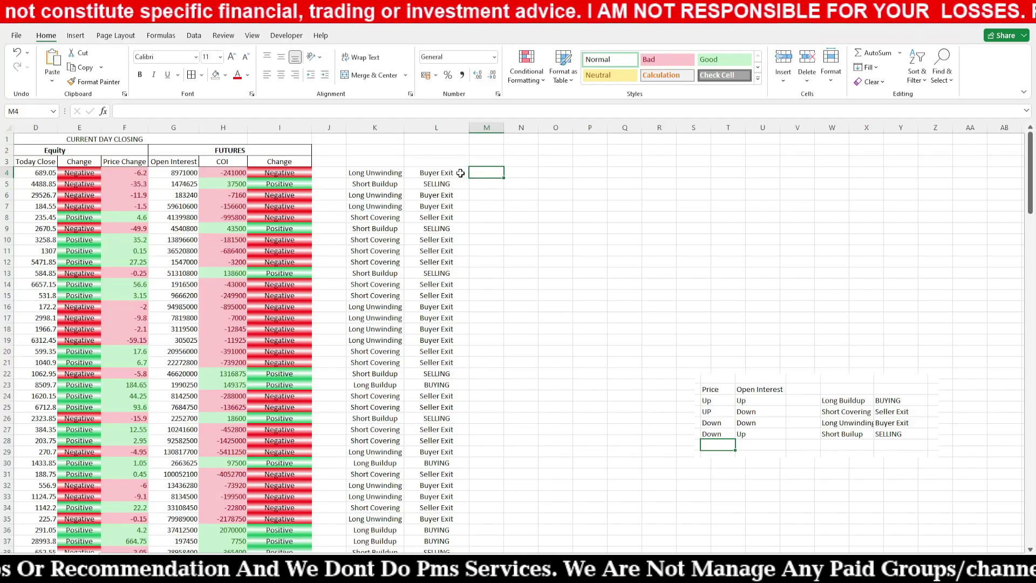
left_click_drag(504, 127, 534, 127)
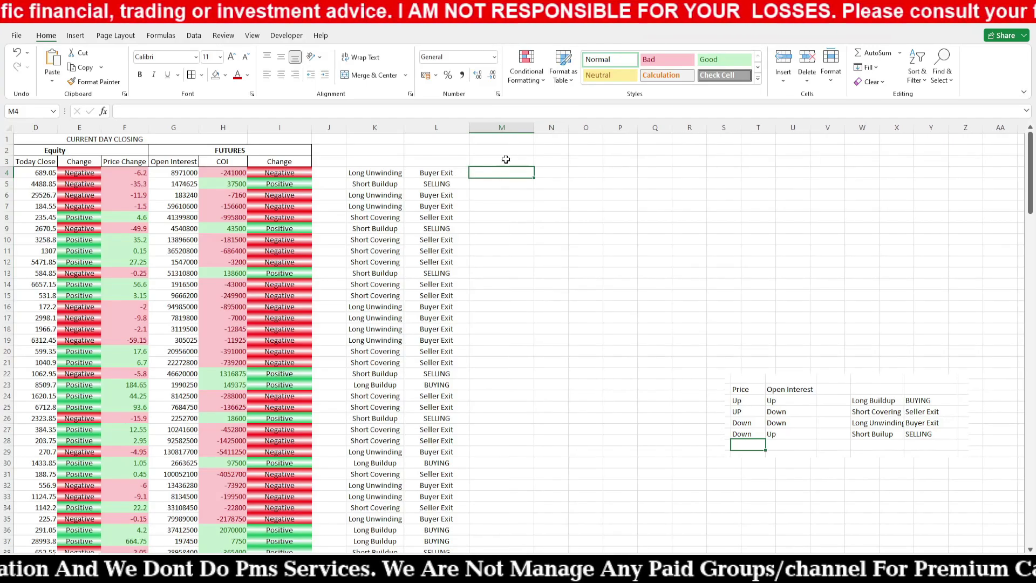
type("=if(")
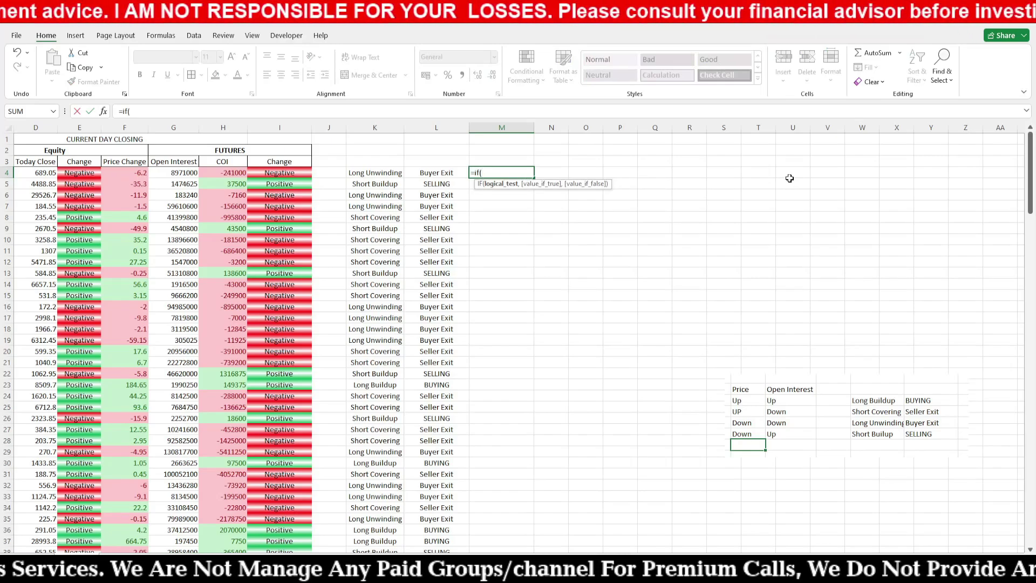
key("Left")
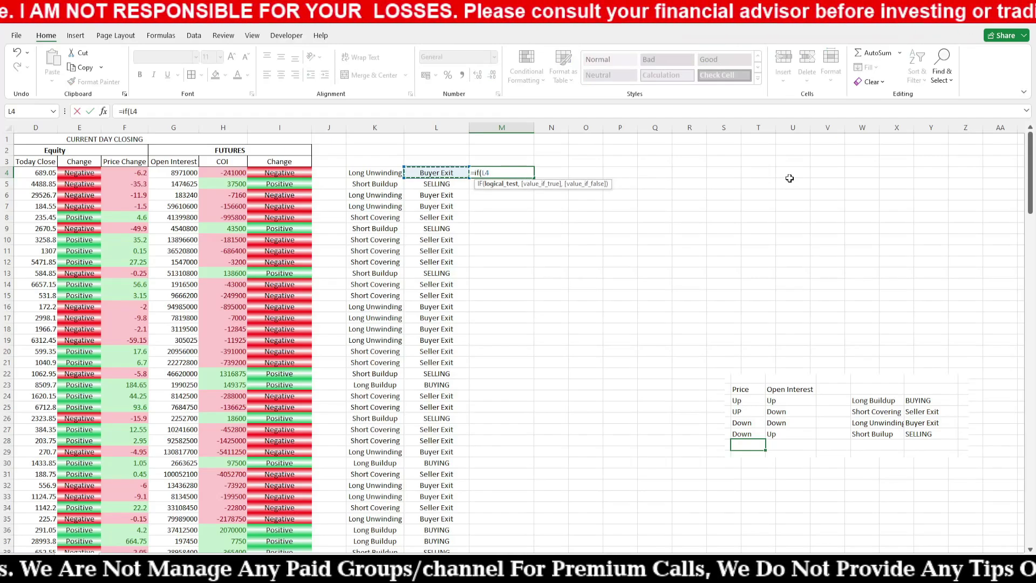
type("=\"B")
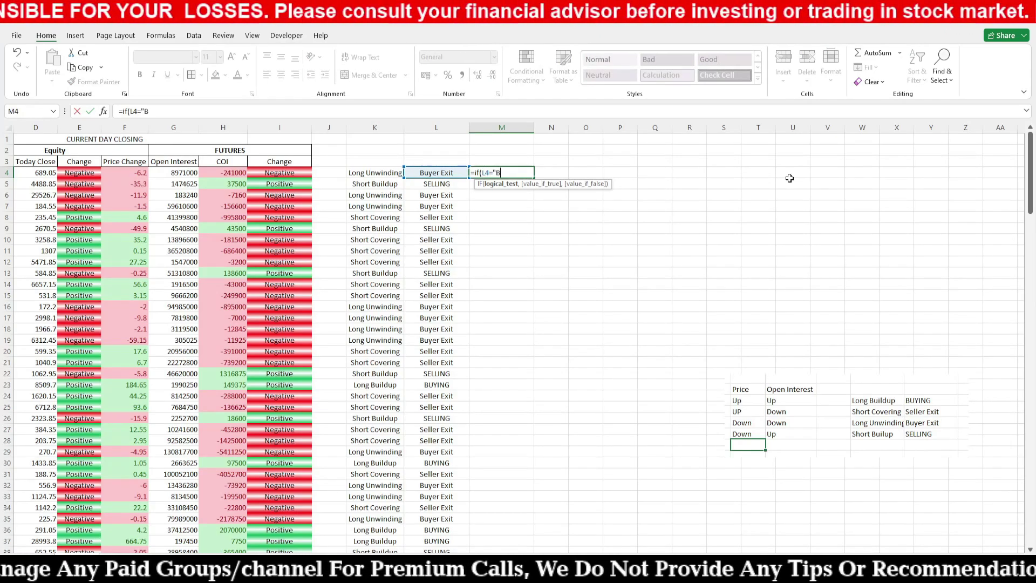
type("UYING")
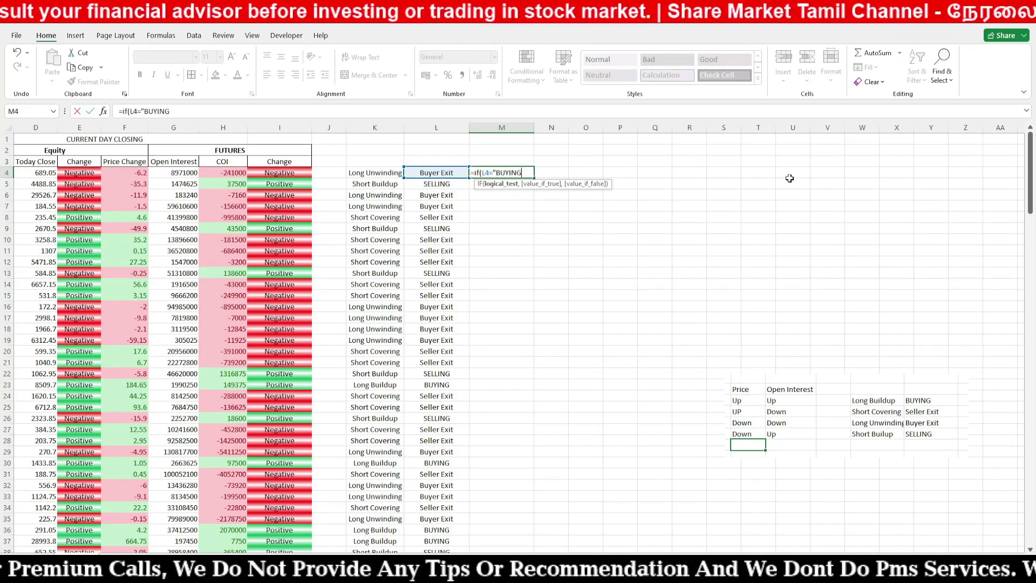
type("\", \"St")
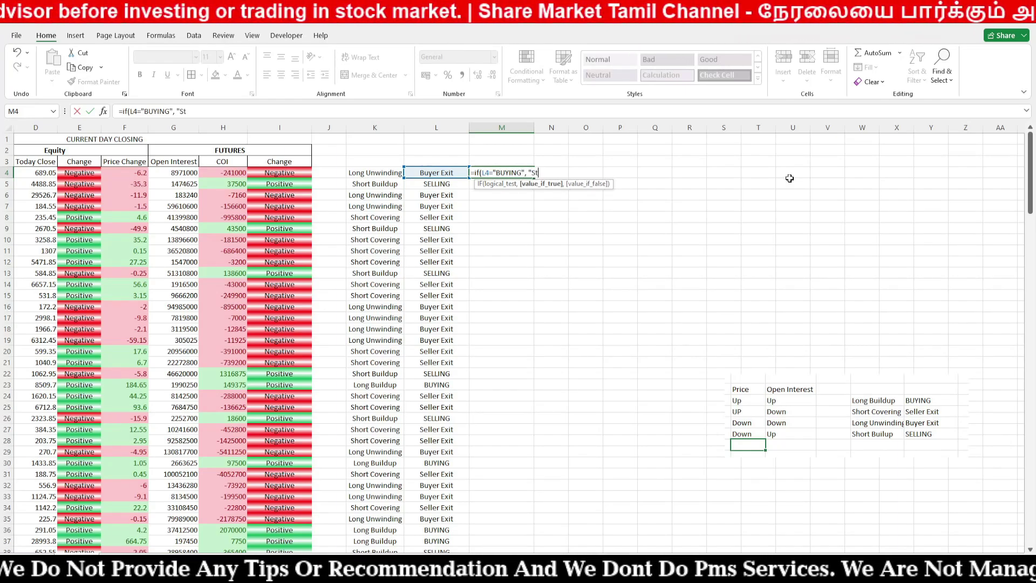
type("ong")
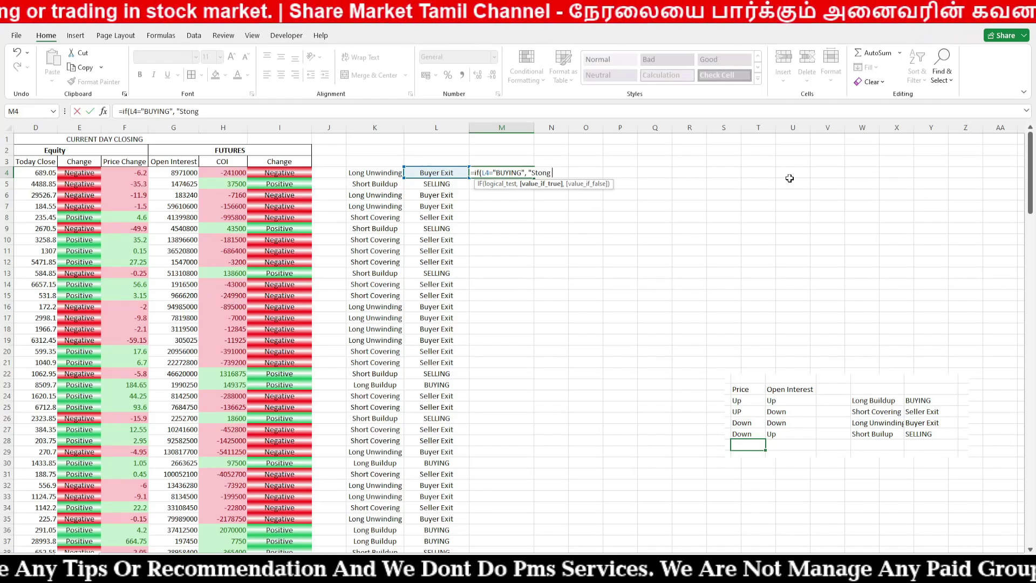
type(" Bullish")
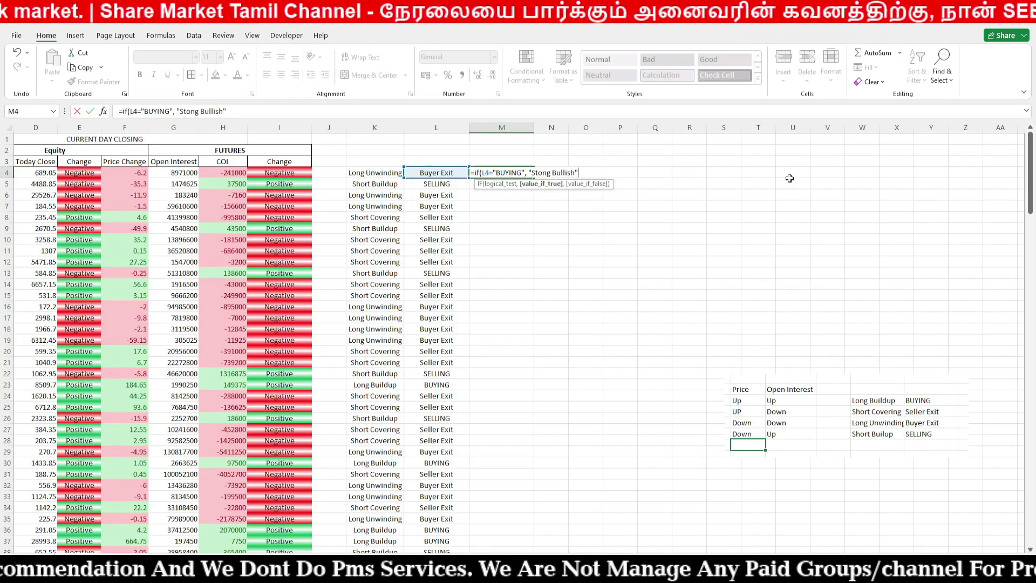
type("\",")
Nest a second IF in the M4 formula that returns "Moderate Bullish" when L4 equals "Seller Exit"
type("if(")
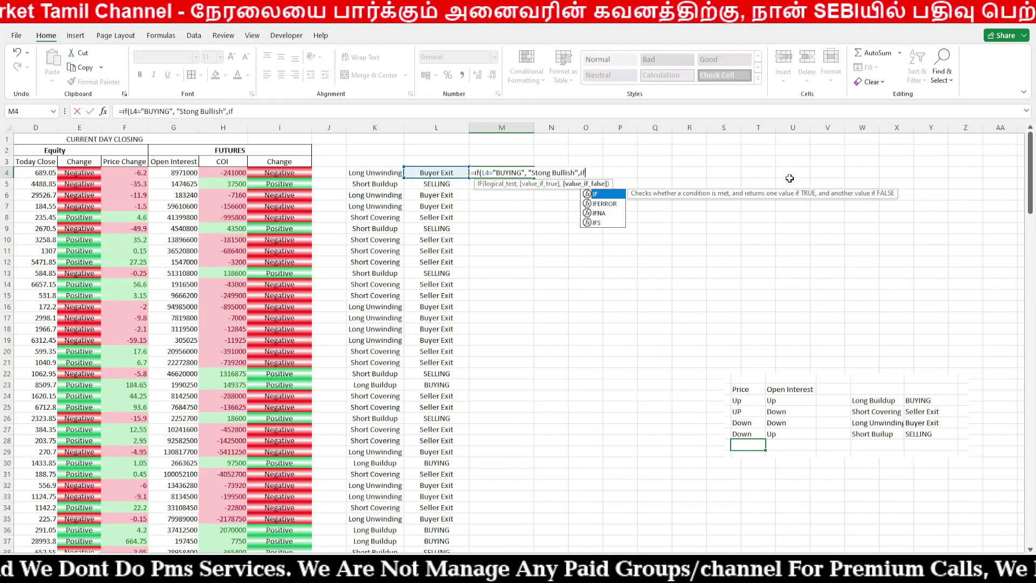
key("Left")
type("=")
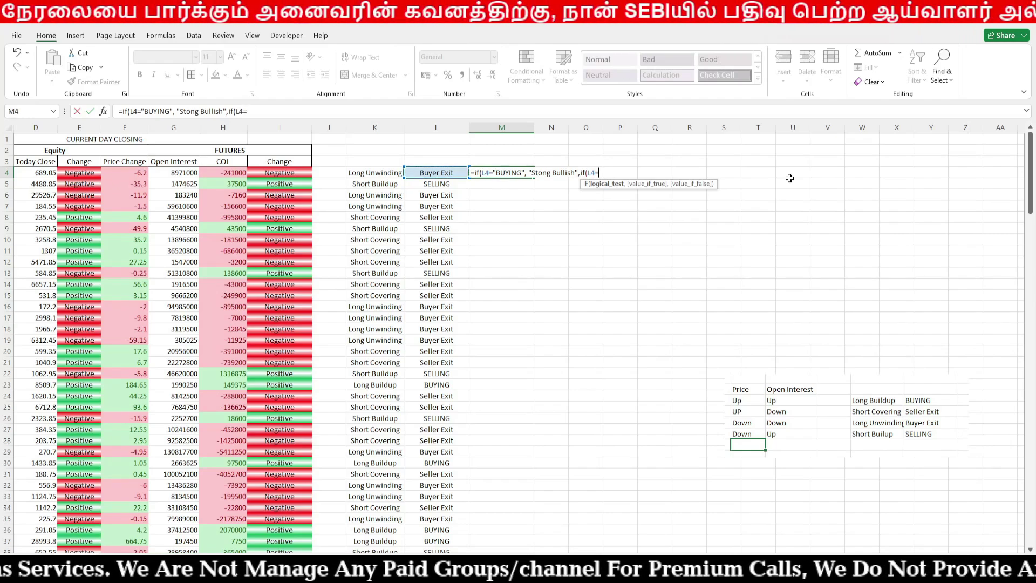
type("\"Seller")
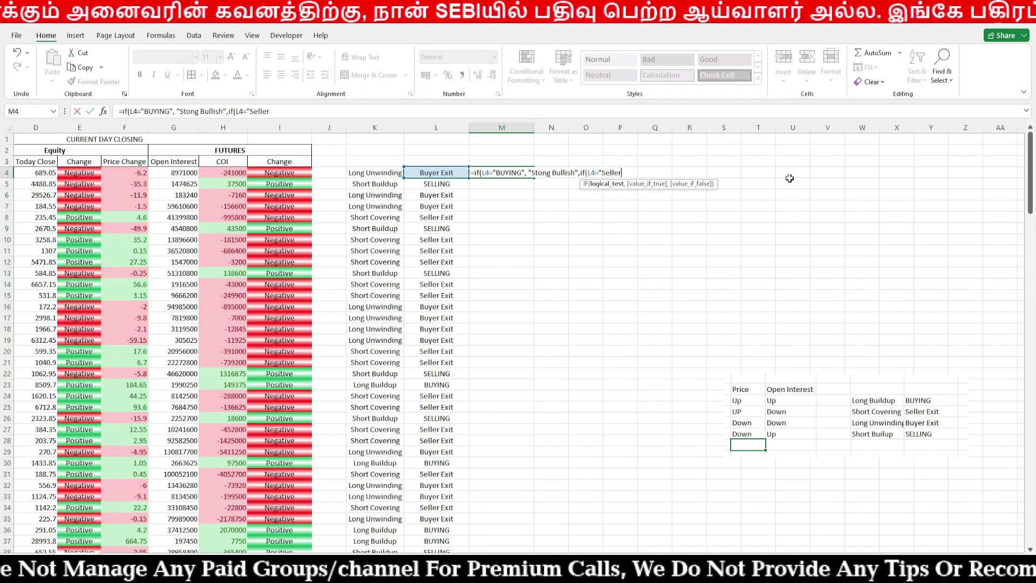
type(" Exit\", ")
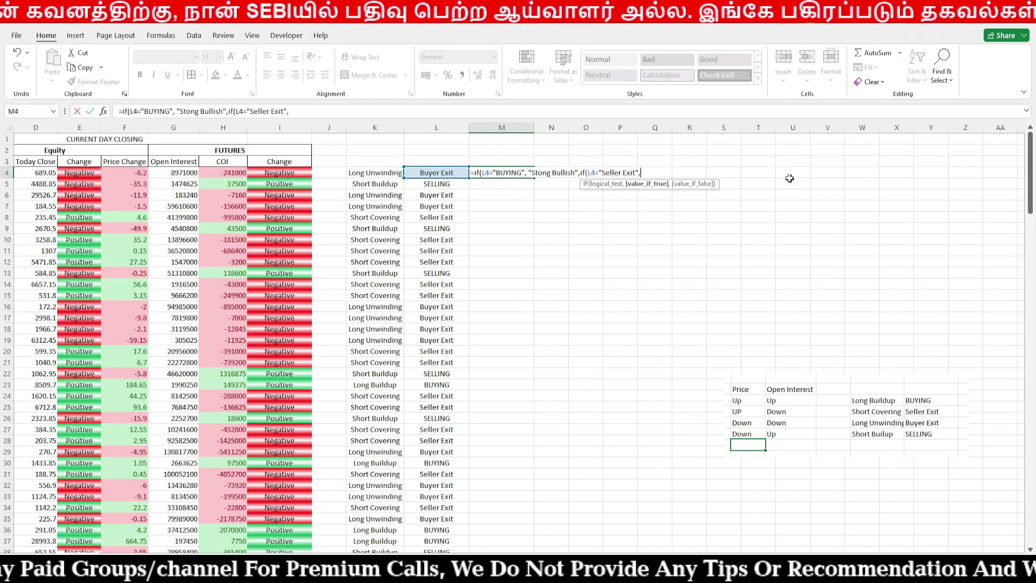
type("\"Modea")
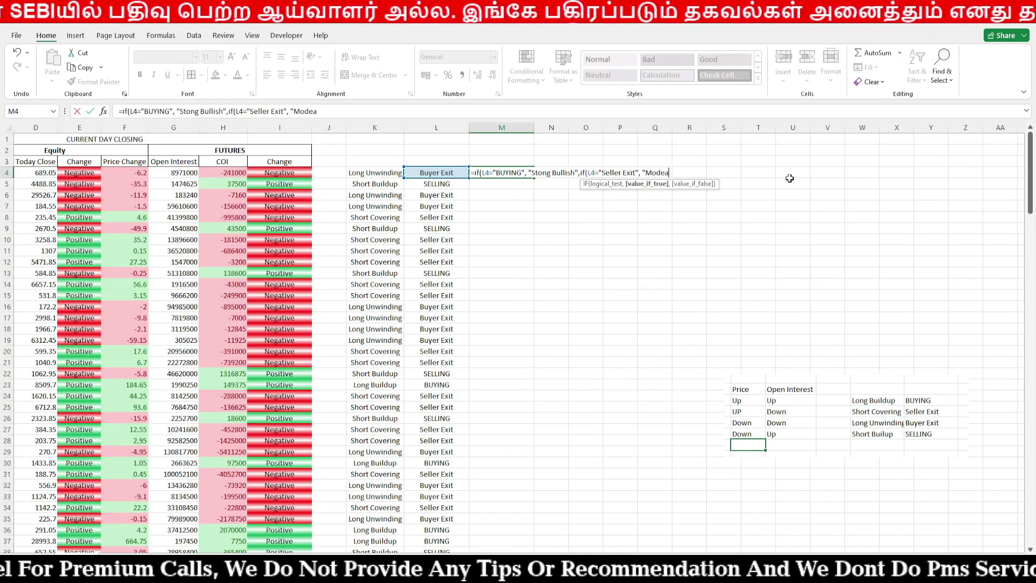
key("BackSpace")
type("rate ")
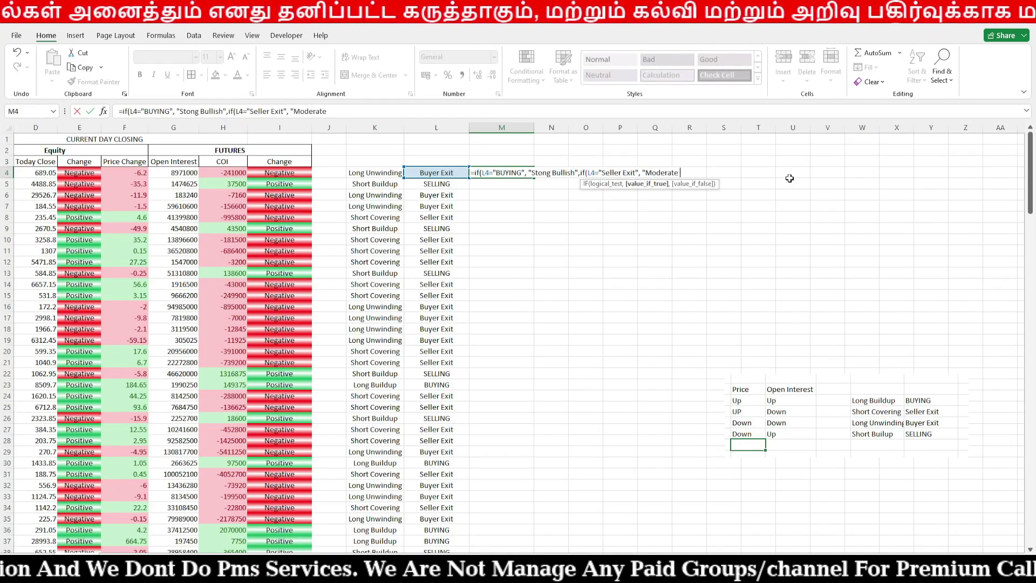
type("Bullish")
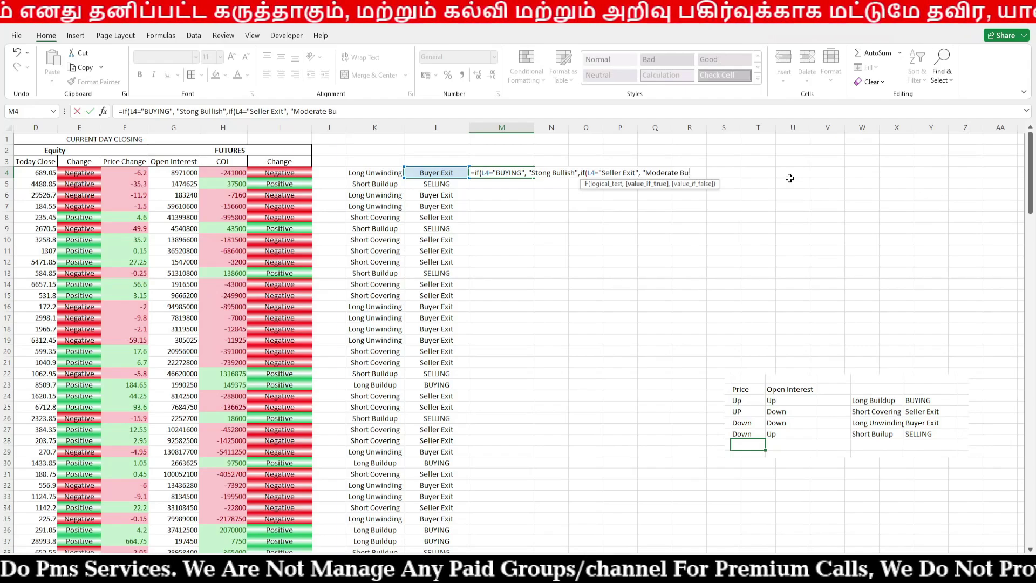
type("\",")
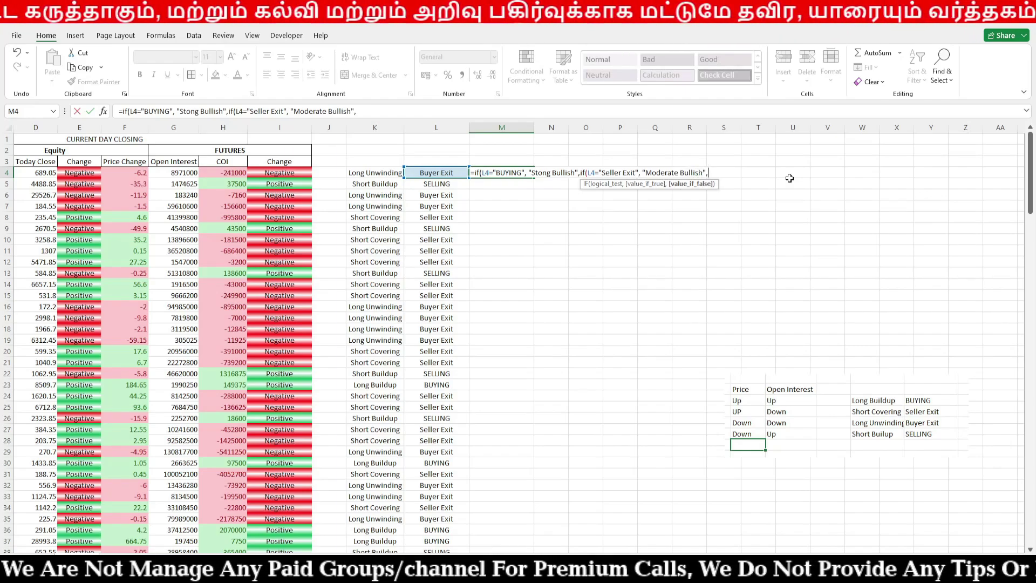
Nest a third IF in the M4 formula that returns "Moderate Bearish" when L4 equals "Buyer Exit"
type("if(L4=")
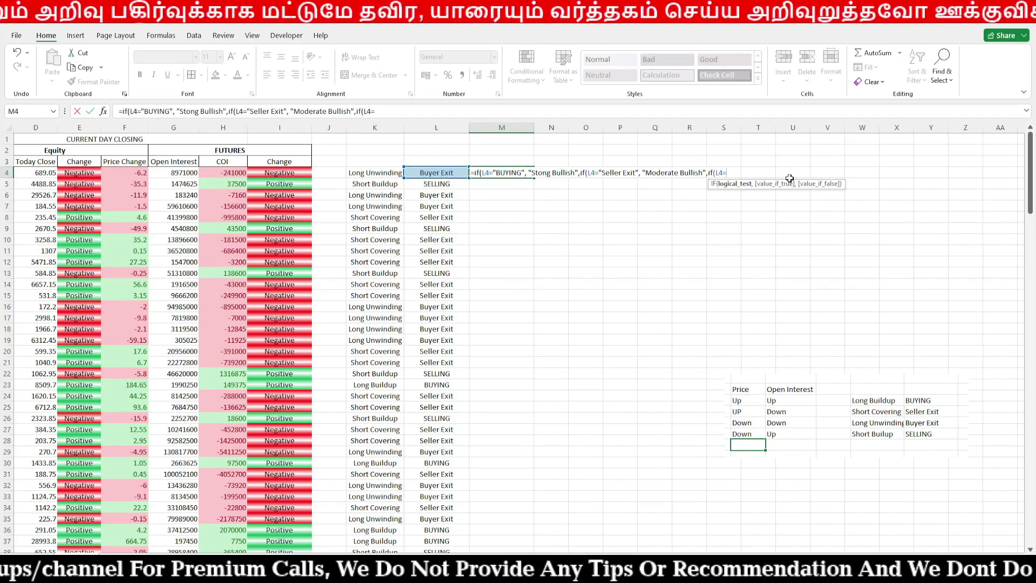
type("\"Buyer ")
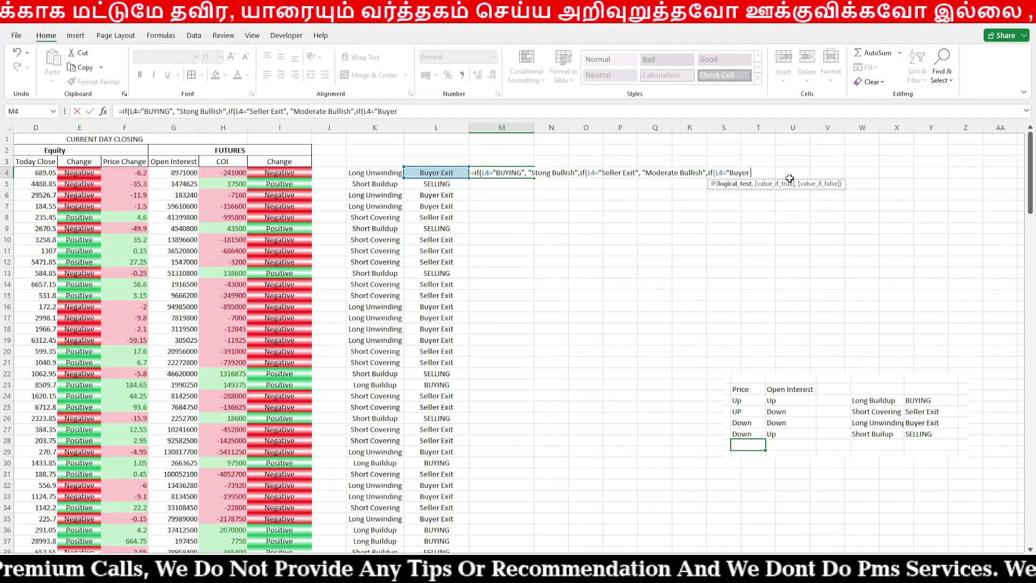
type("Exit\", ")
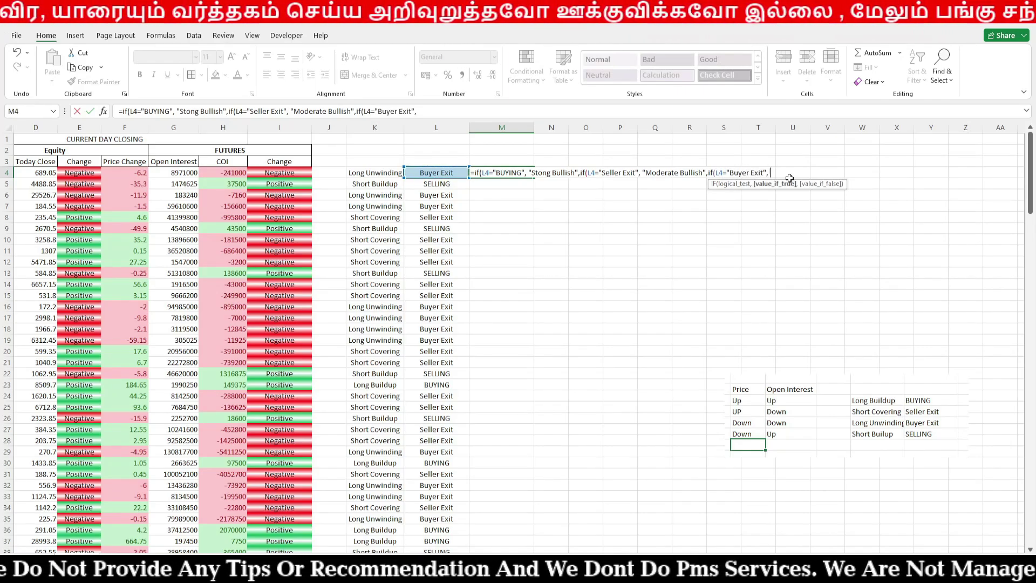
type("\"Moderate")
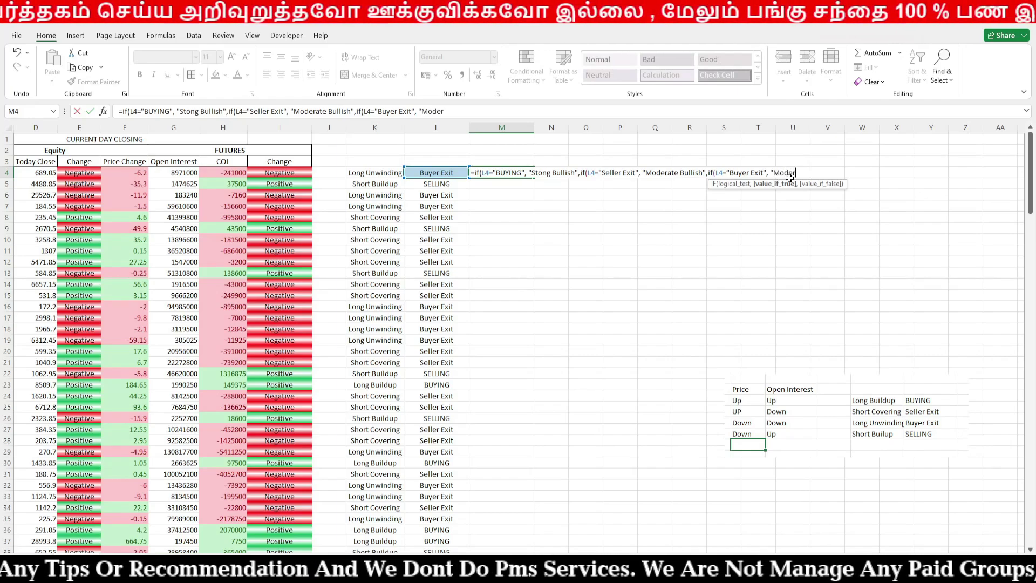
type(" Bearish")
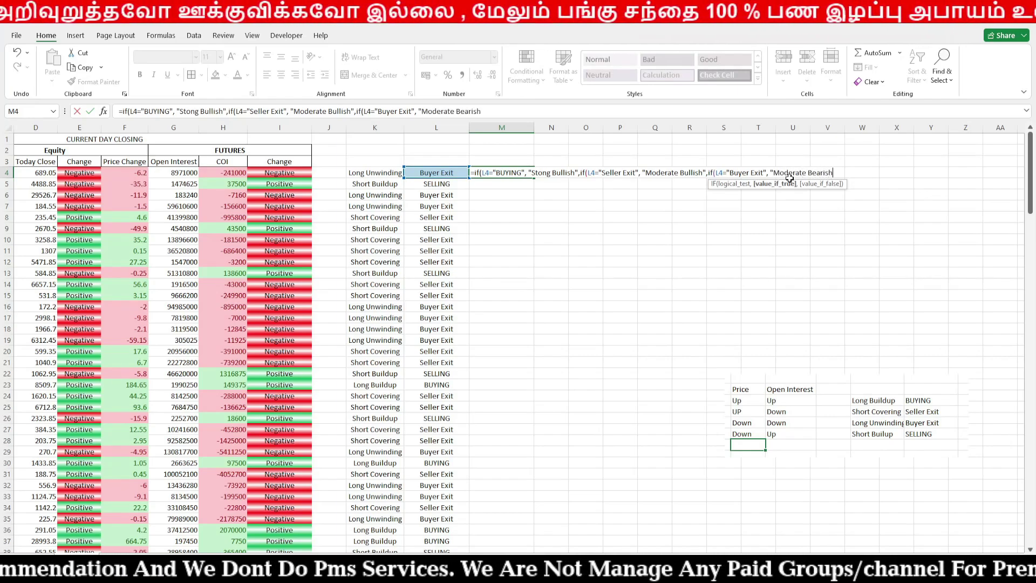
Nest a fourth IF in the M4 formula that returns "BEARISH" when L4 equals "SELLING"
type("\",if(L4=")
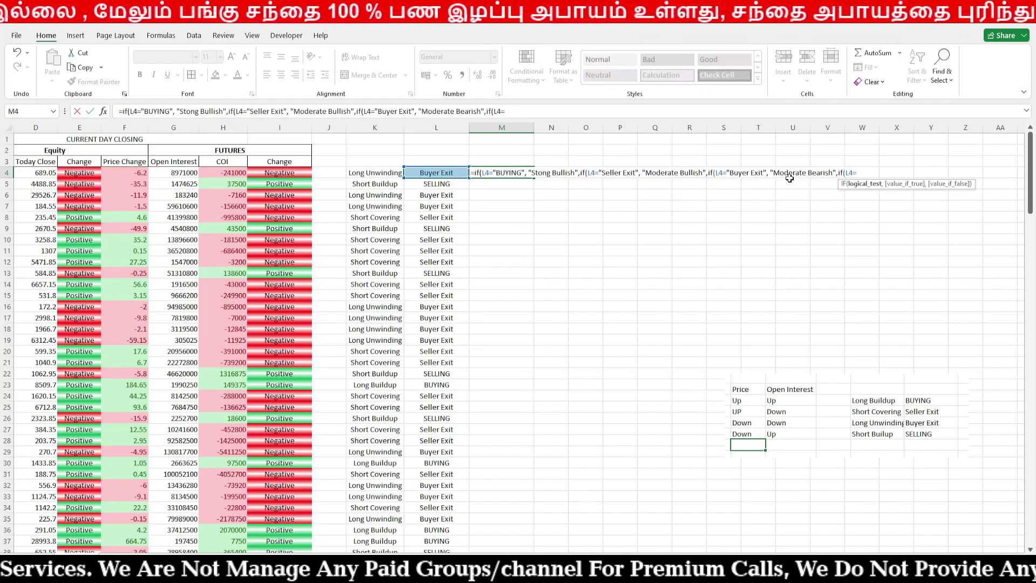
type("\"SELLIN")
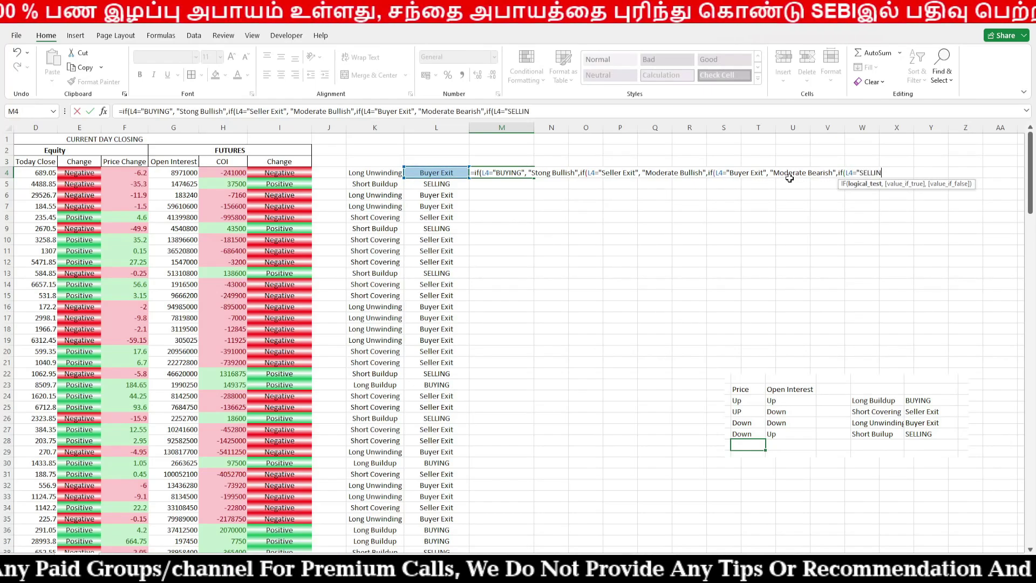
type("G\",\"")
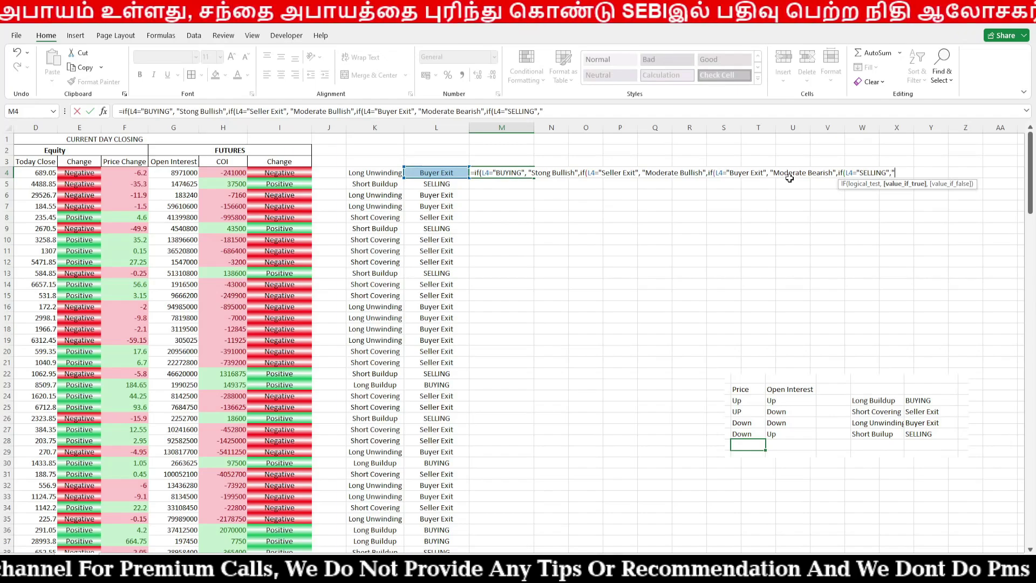
type("BEARISH")
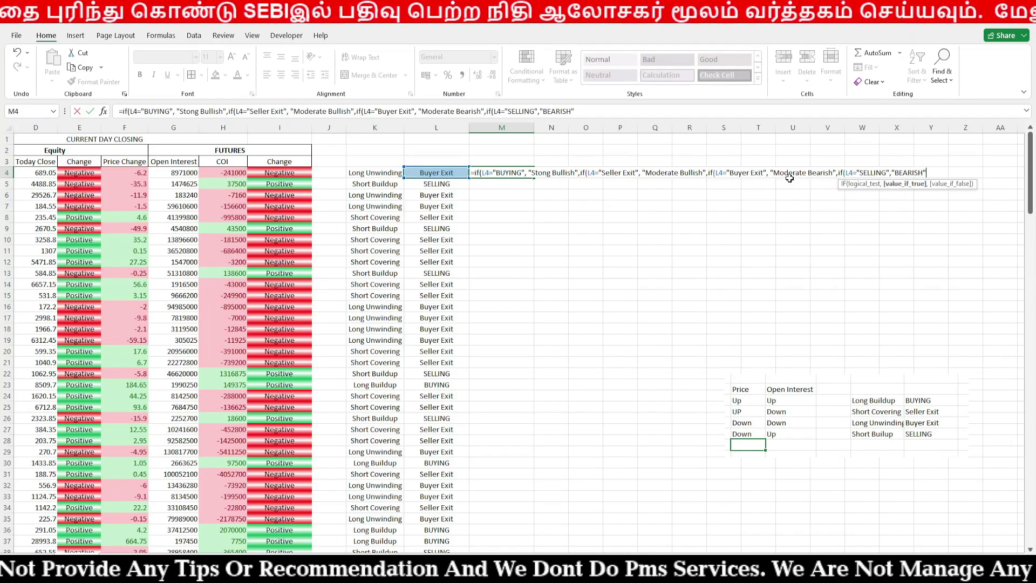
Finish the M4 formula with an empty string fallback, fixing the misplaced closing parenthesis and accepting the suggested correction
type("\")m")
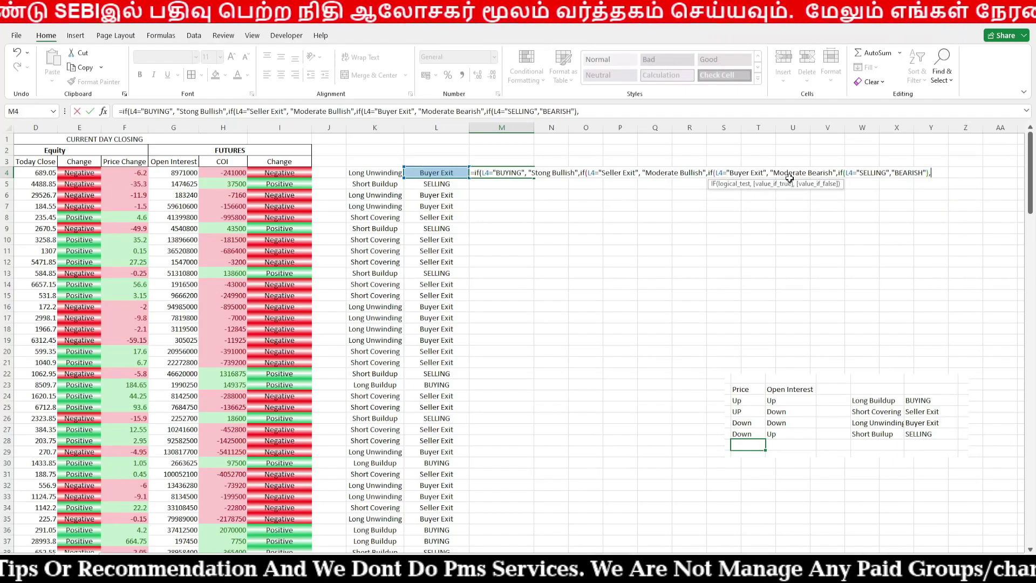
type(")")
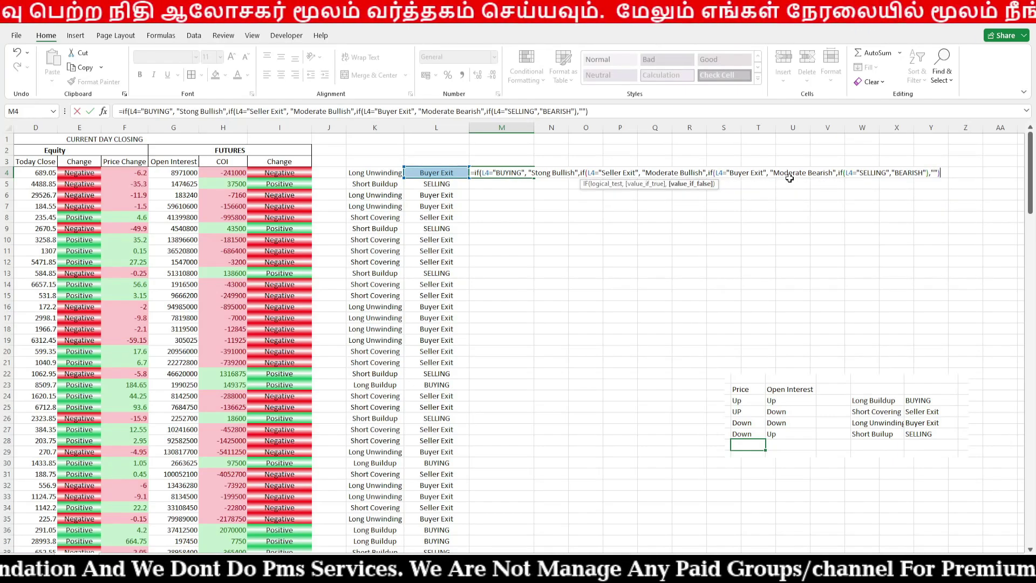
type("))")
key("Return")
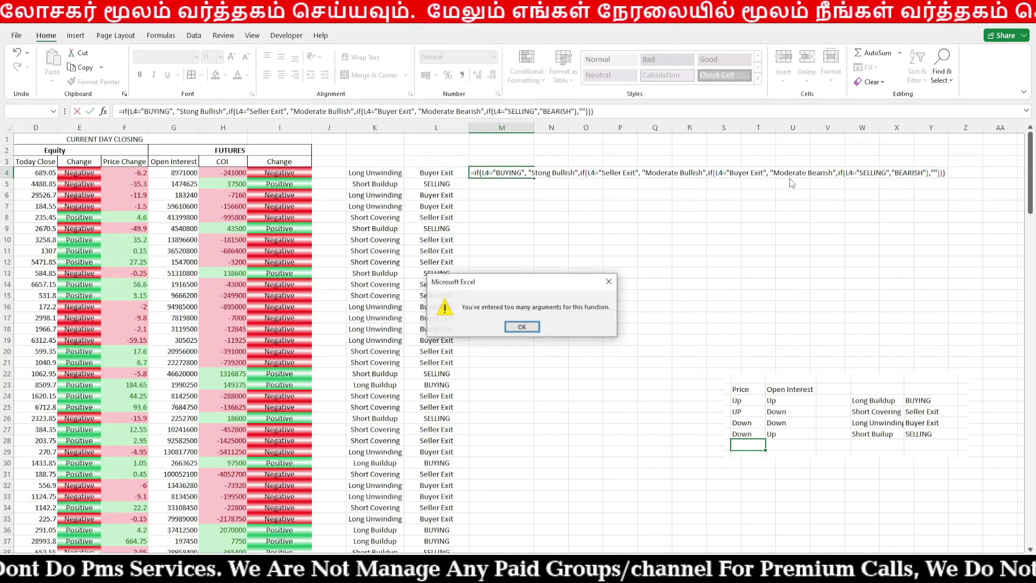
key("Return")
key("Left")
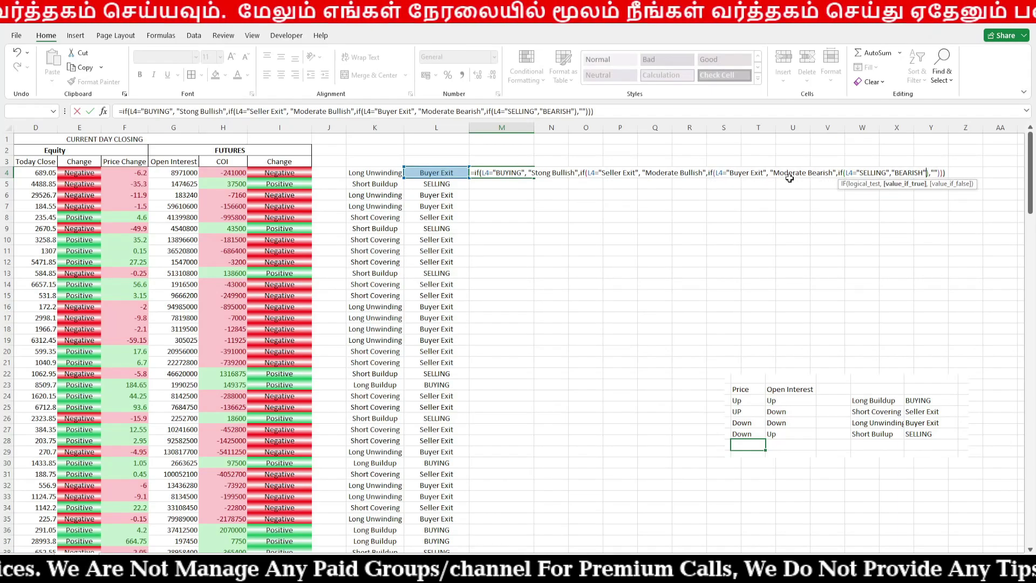
key("Return")
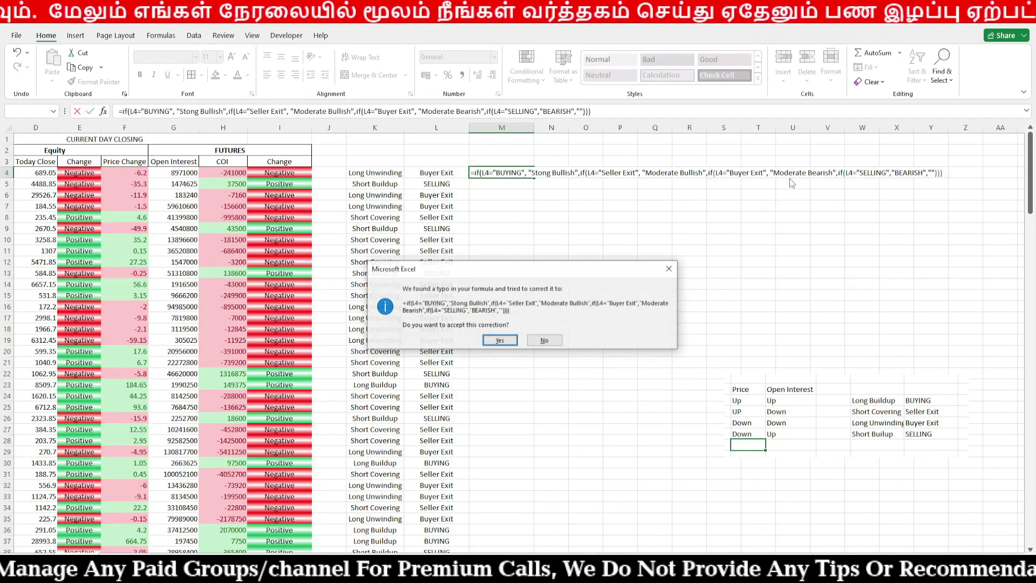
key("Return")
key("Up")
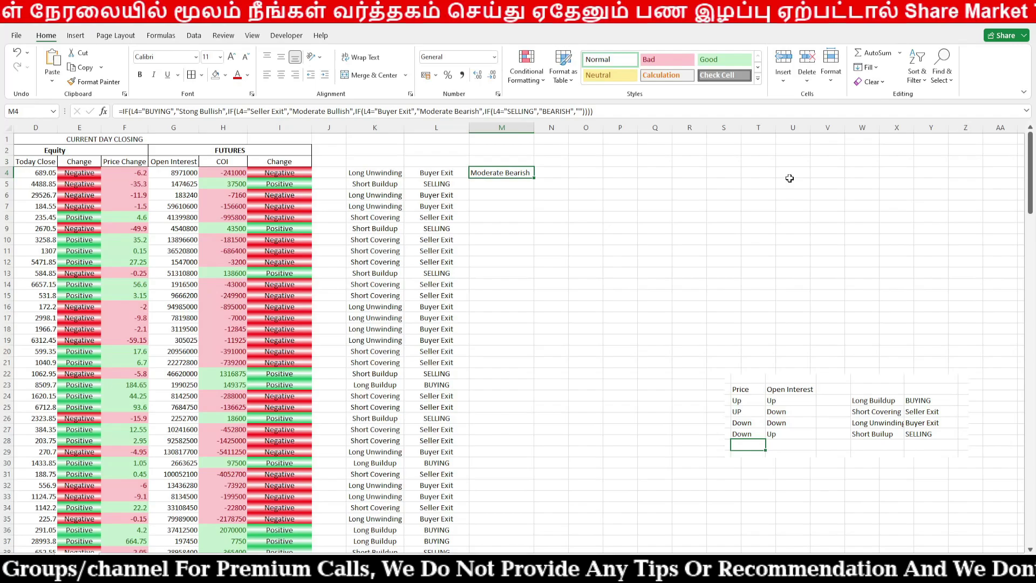
Fill the M4 sentiment formula down column M for all stocks and center the results horizontally
key("ctrl+c")
scroll(789, 178, "down", 5)
scroll(529, 259, "up", 5)
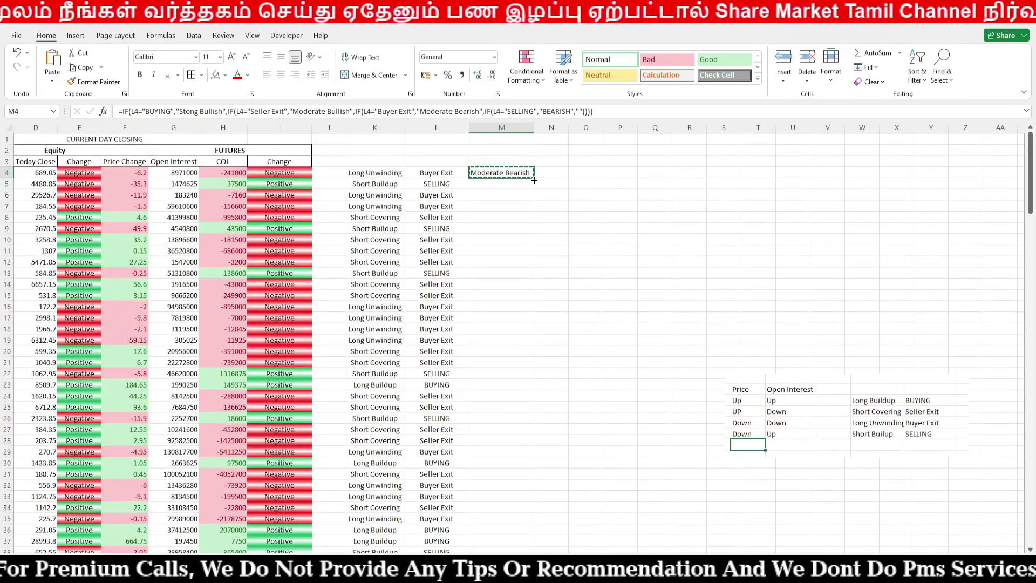
double_click(534, 179)
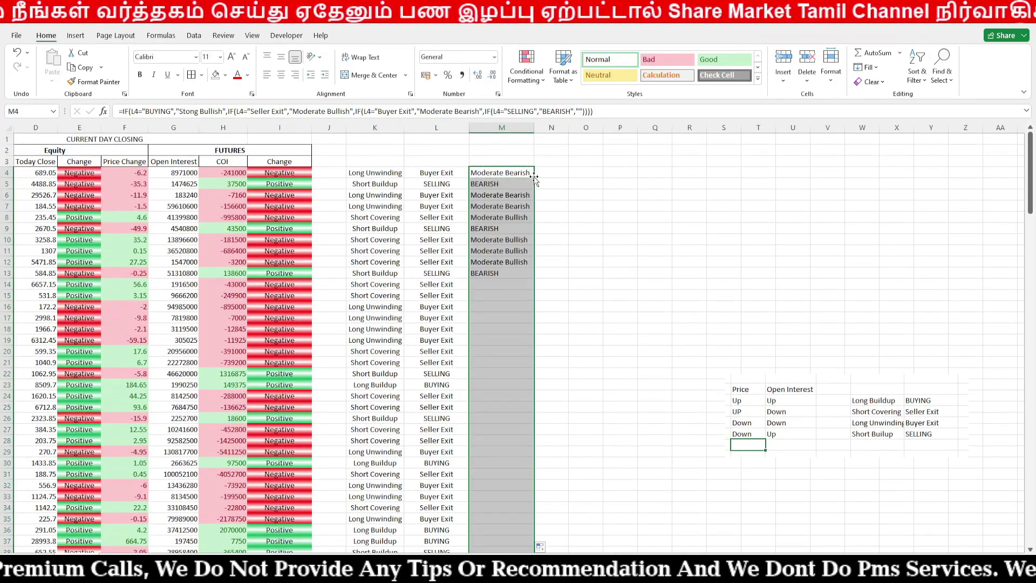
left_click(280, 76)
left_click(605, 276)
Highlight the sentiment cells from M4 down that contain "Moderate" with Light Red Fill with Dark Red Text
scroll(621, 243, "left", 3)
left_click(656, 173)
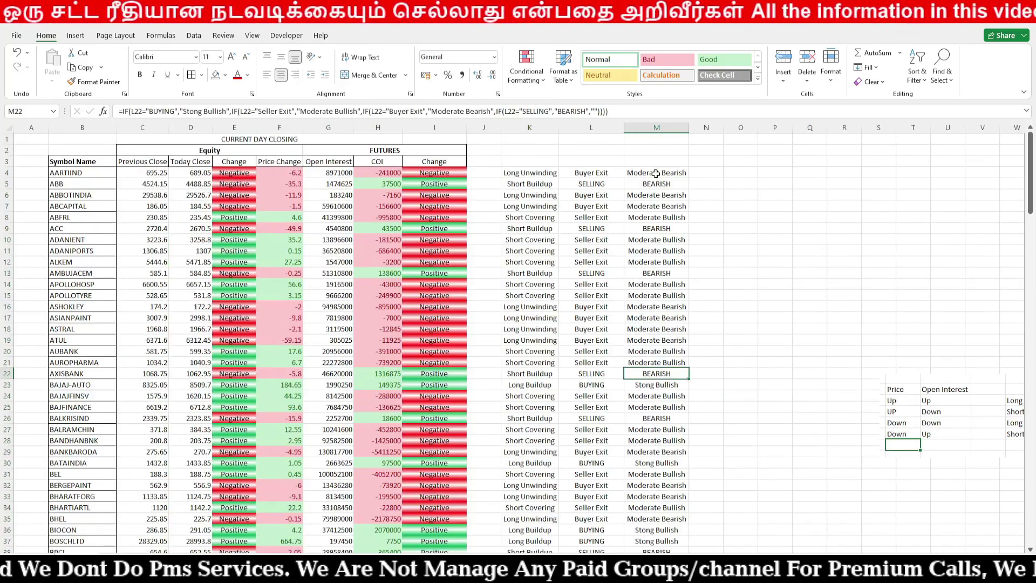
key("ctrl+shift+Down")
scroll(763, 218, "up", 20)
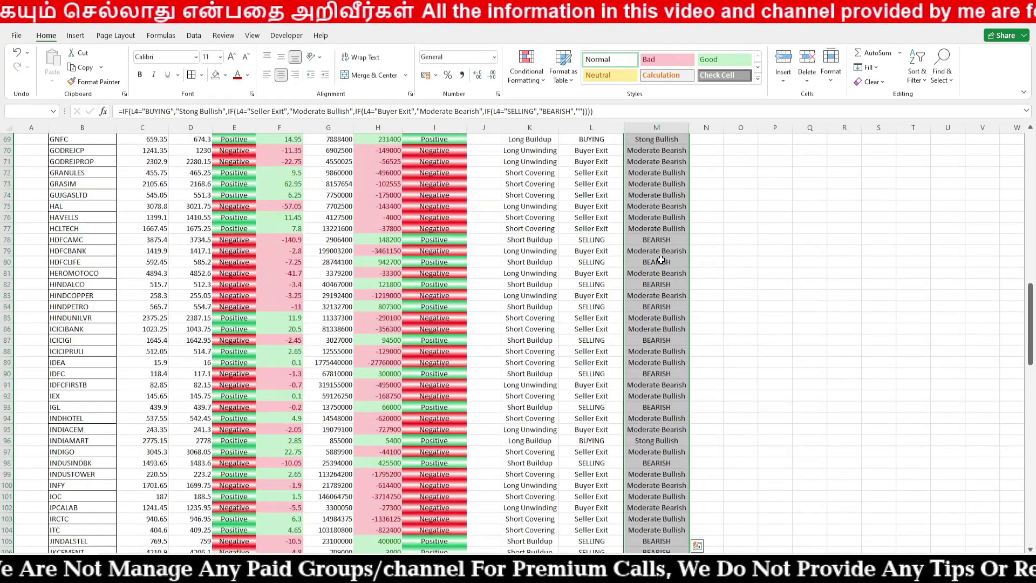
left_click(526, 67)
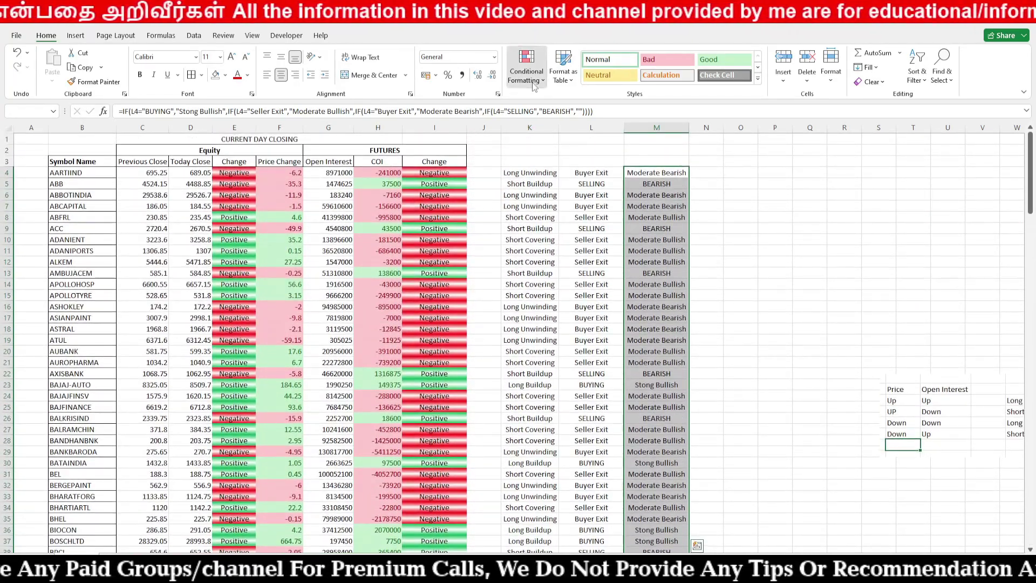
mouse_move(543, 106)
left_click(670, 213)
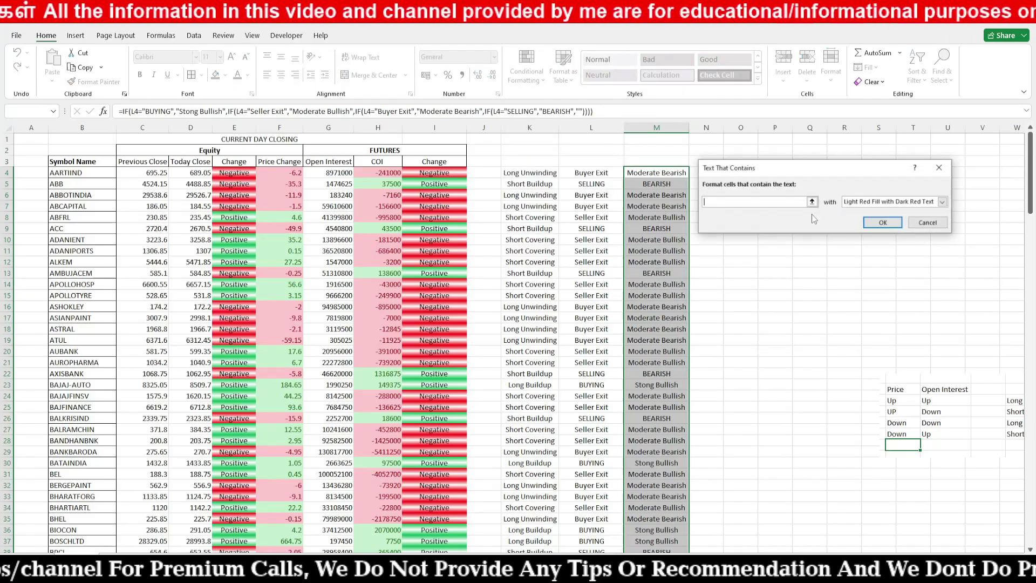
type("Moderate")
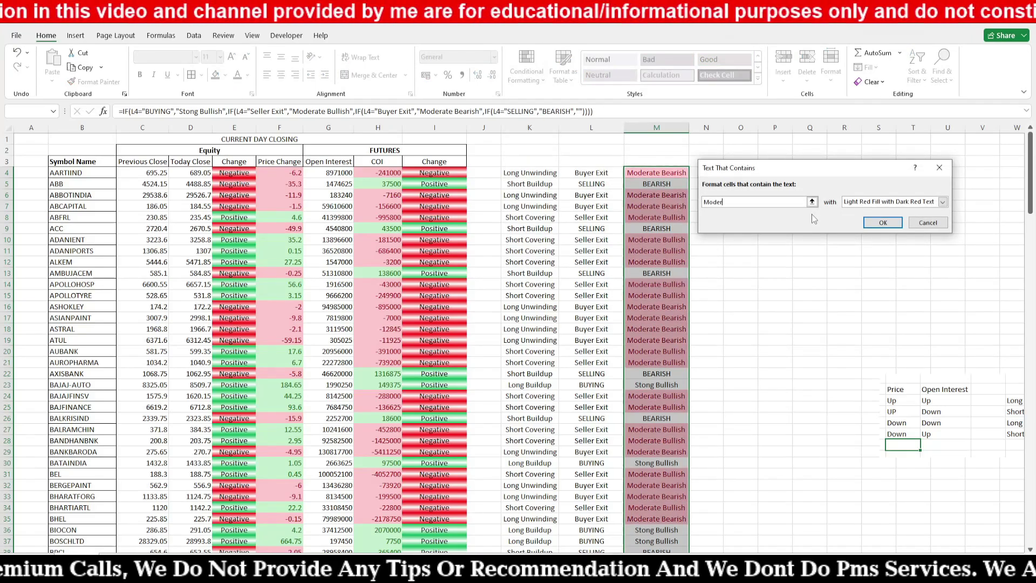
left_click(883, 223)
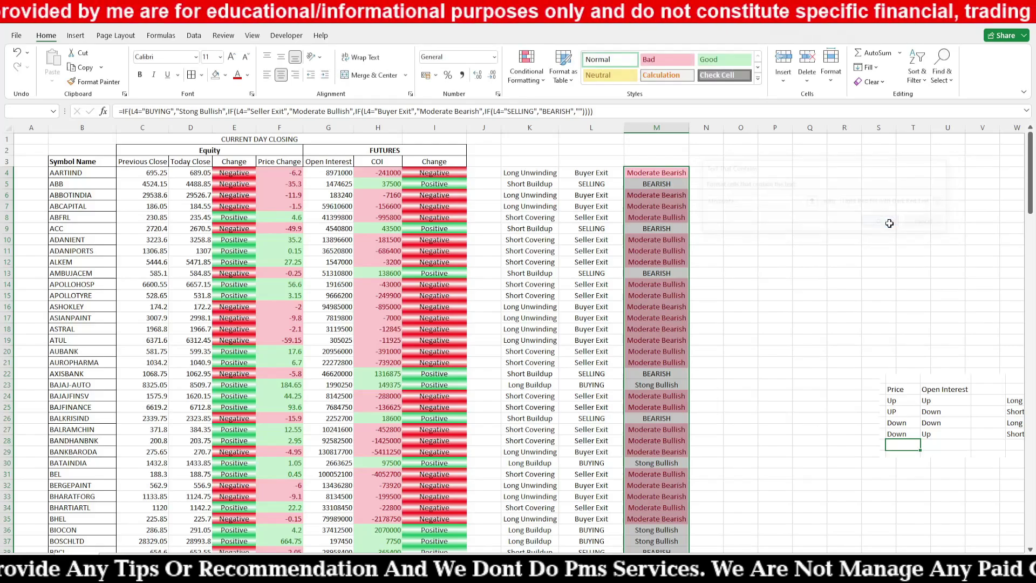
Highlight the column M cells containing "Moderate Bullish" with Green Fill with Dark Green Text
left_click(526, 65)
mouse_move(566, 104)
left_click(673, 212)
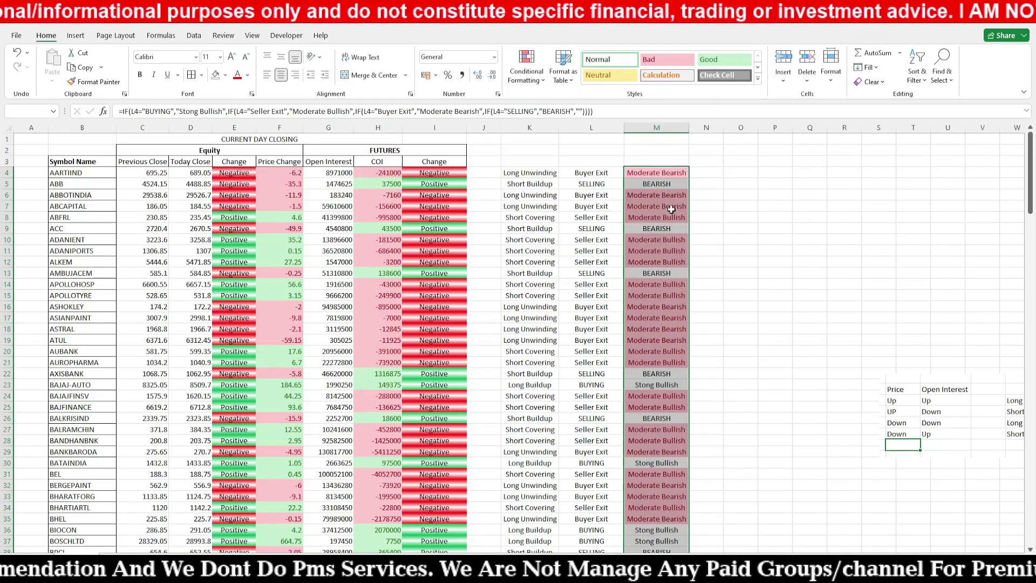
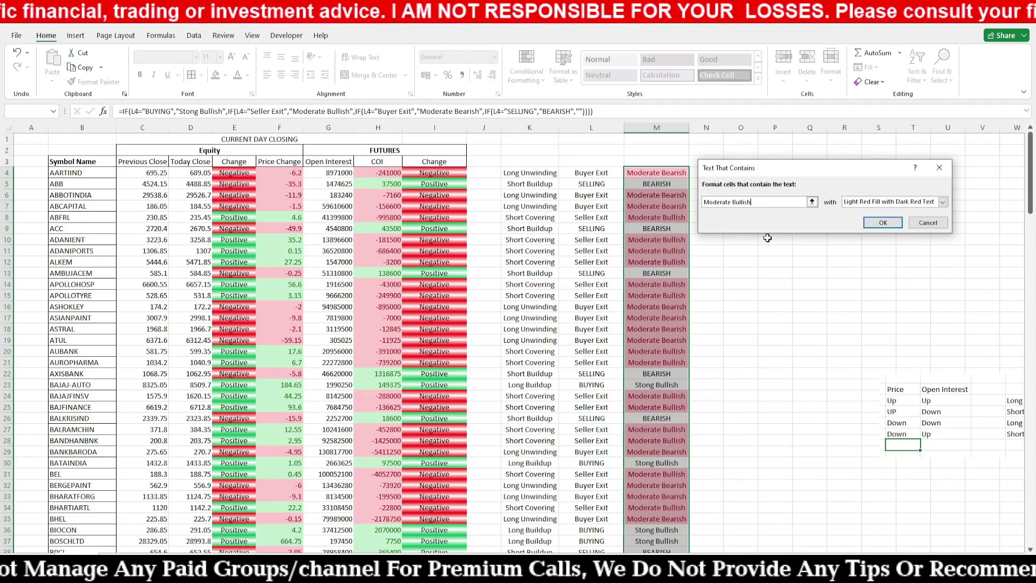
left_click(943, 202)
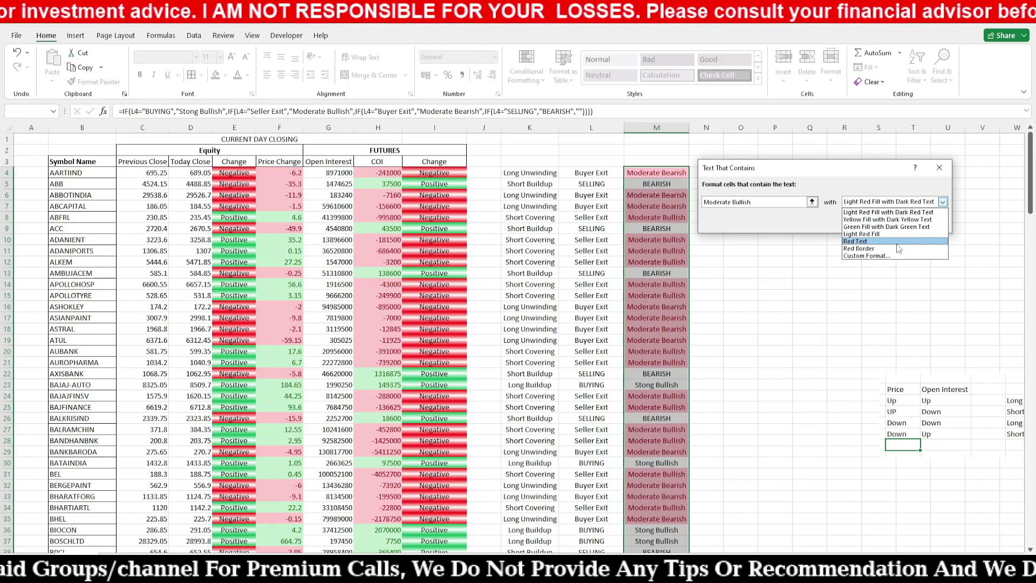
left_click(885, 226)
left_click(883, 223)
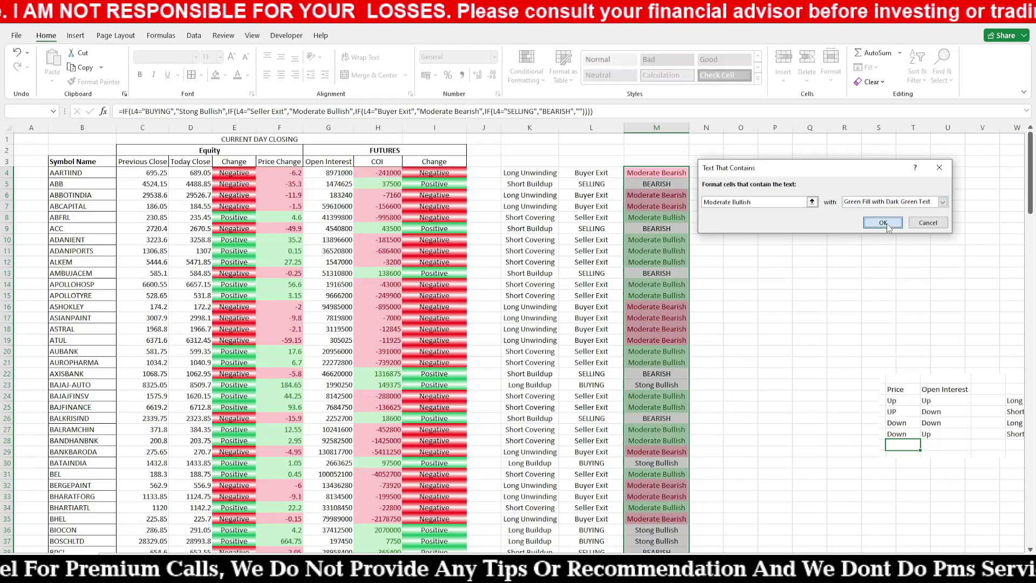
Start a text-contains highlight rule for "BEARISH" on the column M results, using a custom format
left_click(527, 70)
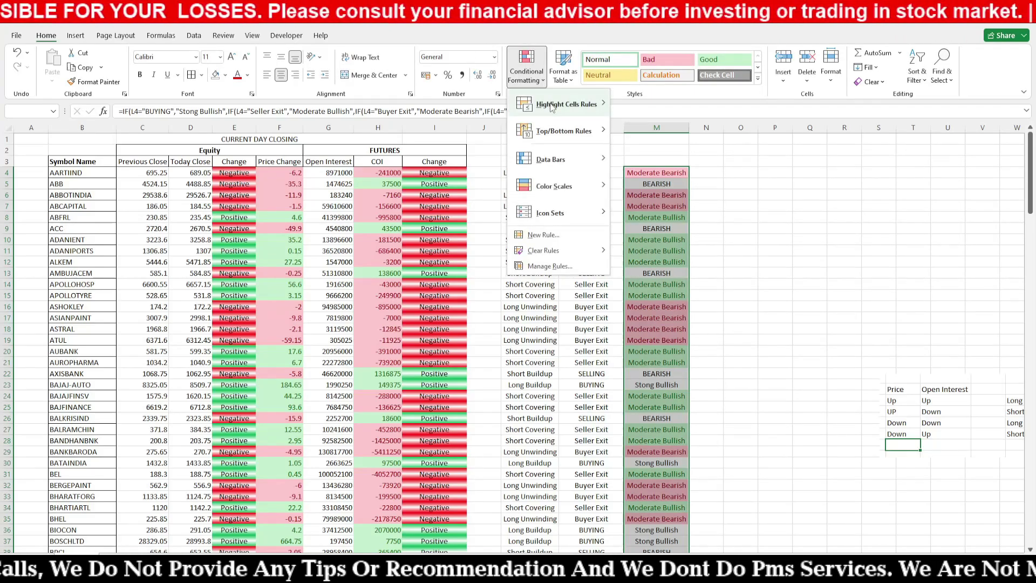
left_click(685, 206)
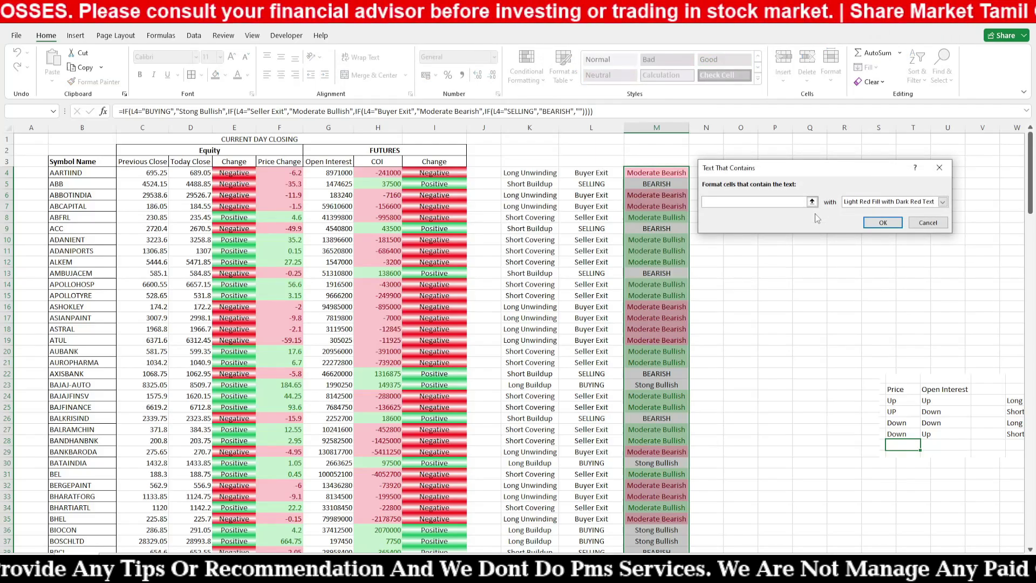
type("BEARISH")
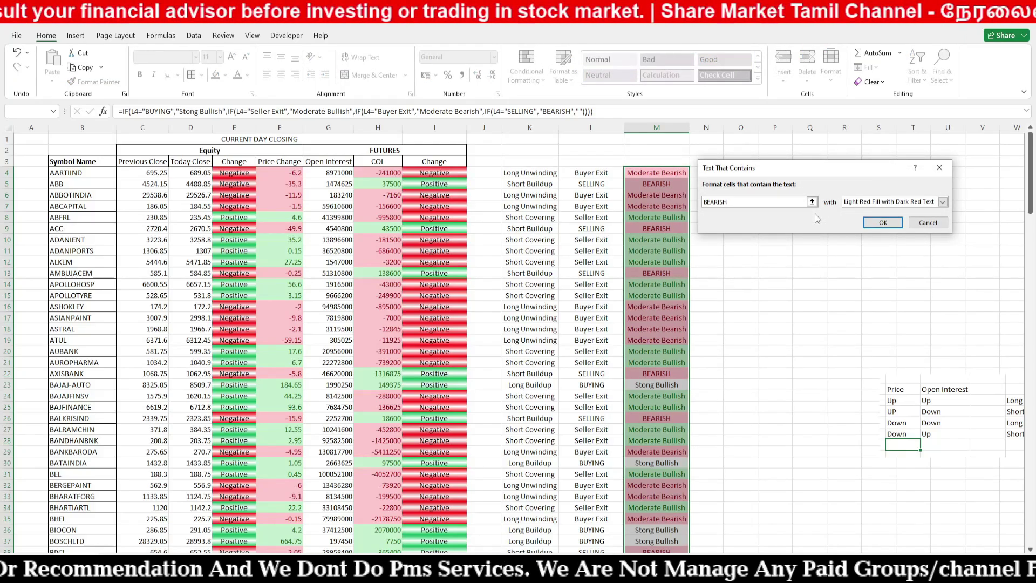
left_click(942, 202)
left_click(863, 257)
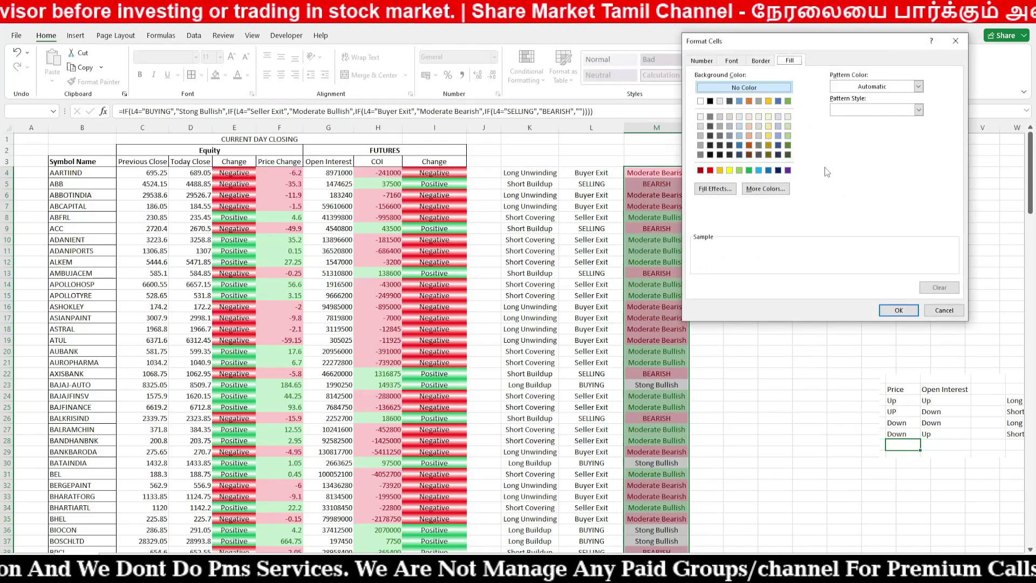
Give the "BEARISH" custom format a horizontal two-color gradient fill, red at the edges and white in the middle
left_click(715, 188)
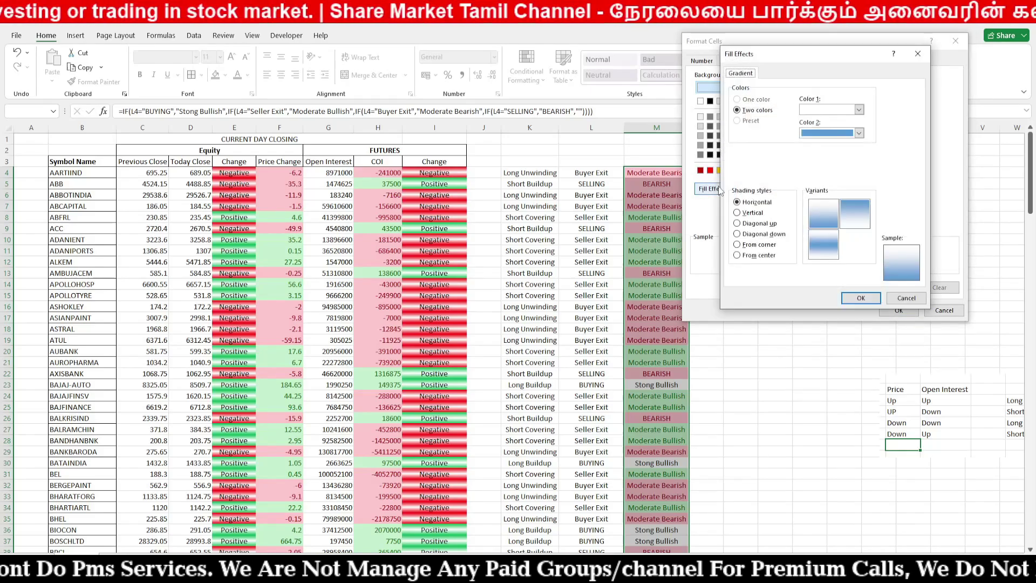
left_click(859, 110)
left_click(814, 213)
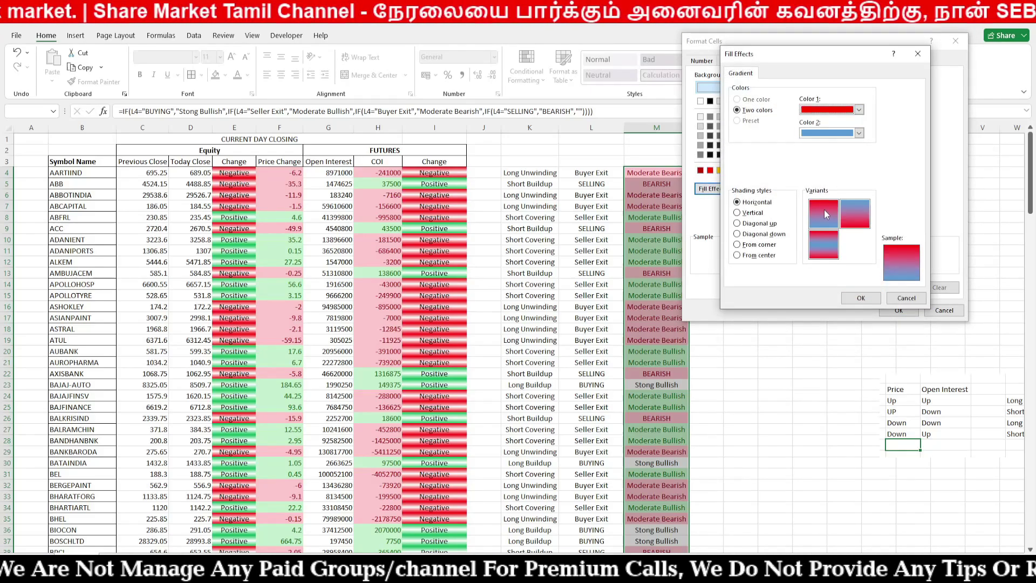
left_click(859, 134)
left_click(808, 161)
left_click(838, 249)
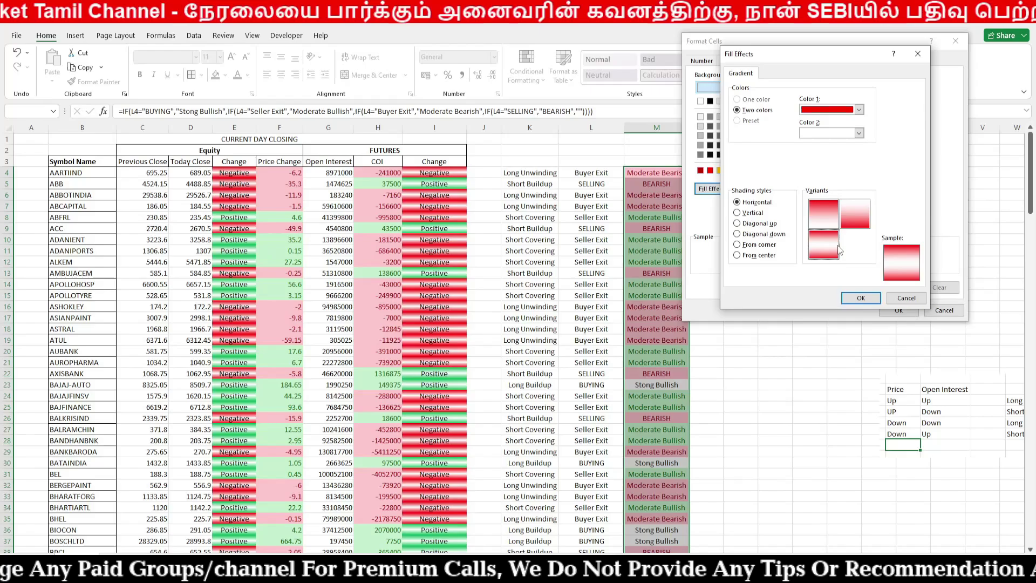
left_click(861, 298)
left_click(899, 311)
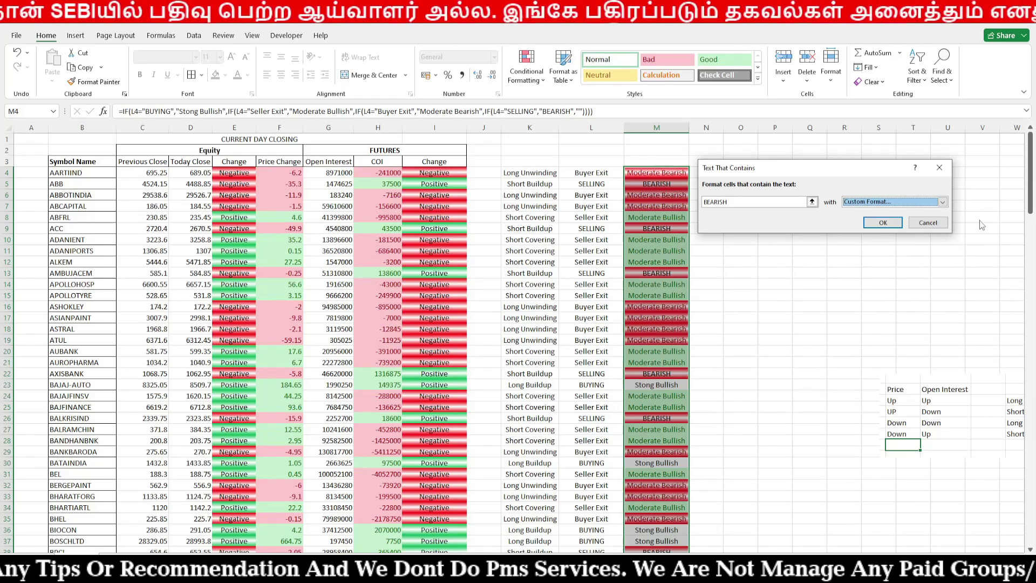
Discard the pending "BEARISH" highlight rule for column M
left_click(883, 223)
In the M4 formula, change the result for "Seller Exit" to "Moderate Up"
left_click(668, 176)
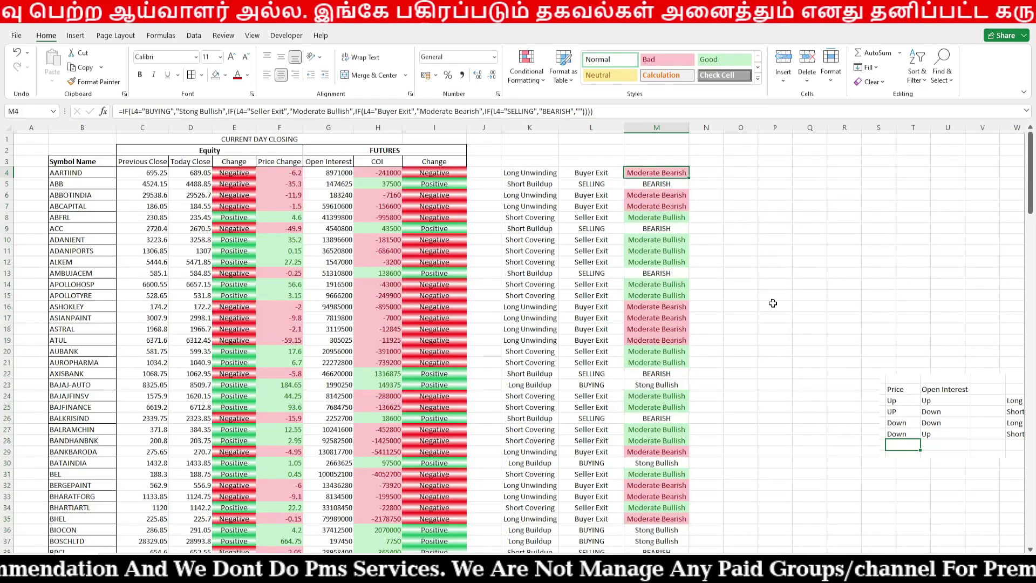
key("F2")
key("Left")
key("Left")
key("Left")
key("Left")
key("Left")
key("Left")
key("Left")
key("Left")
key("Left")
key("Left")
key("Left")
key("Left")
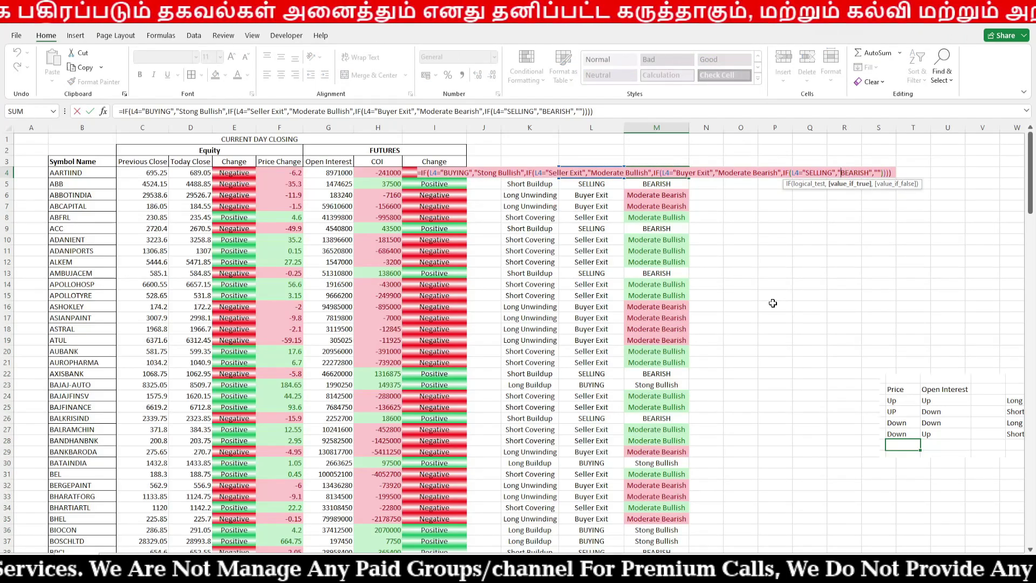
key("Left")
key("Left")
key("Left")
key("Left")
key("Left")
key("Left")
key("Left")
key("Left")
key("Left")
key("Left")
key("Left")
key("Left")
key("Left")
key("Left")
key("Left")
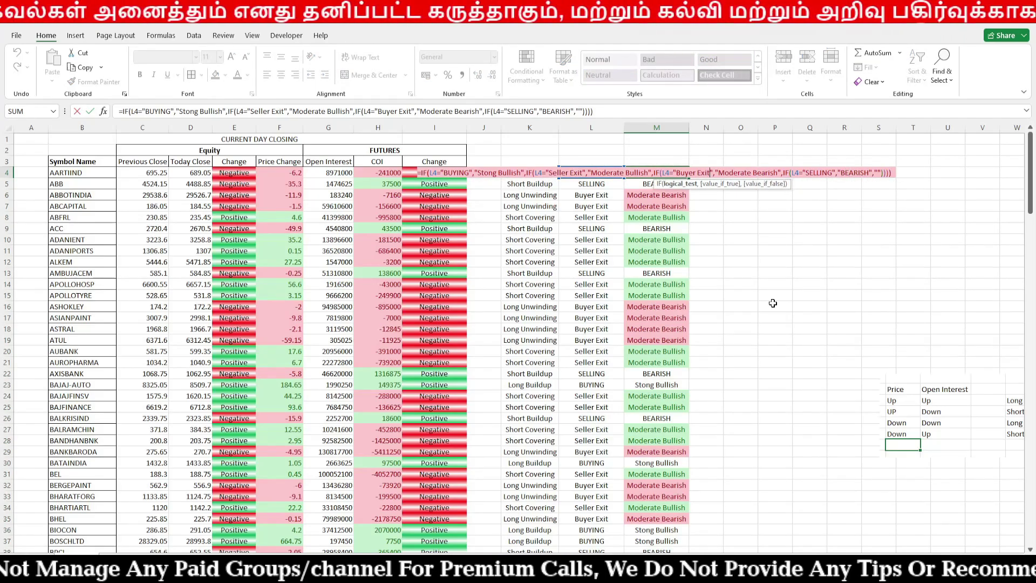
key("Left")
key("Left")
key("Left")
key("Left")
key("Left")
key("Left")
key("Left")
key("Left")
key("Left")
key("Left")
key("Left")
key("Left")
key("Left")
key("Left")
key("Left")
key("Left")
key("Left")
key("Left")
key("Left")
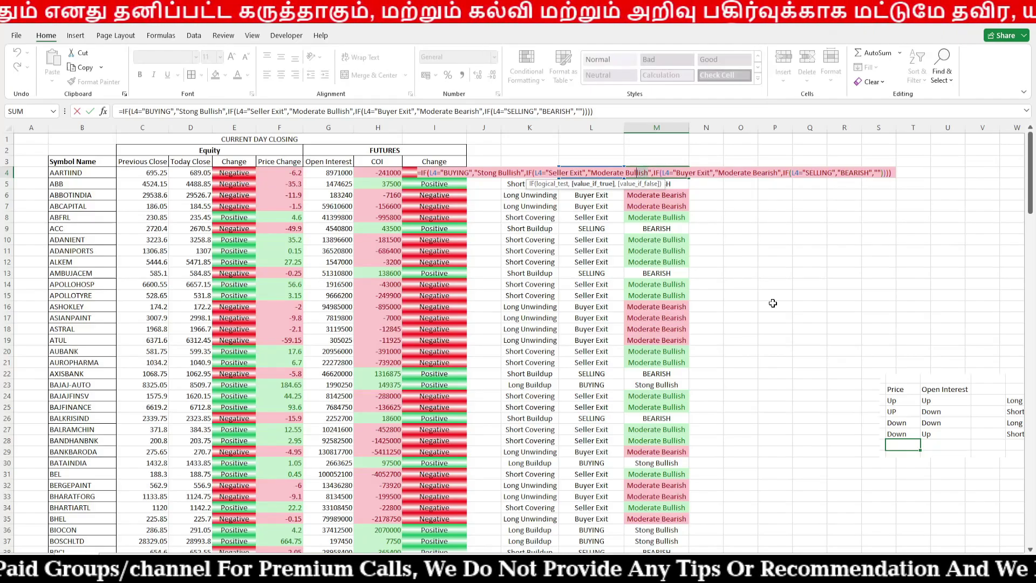
key("Left")
key("Left")
key("Left")
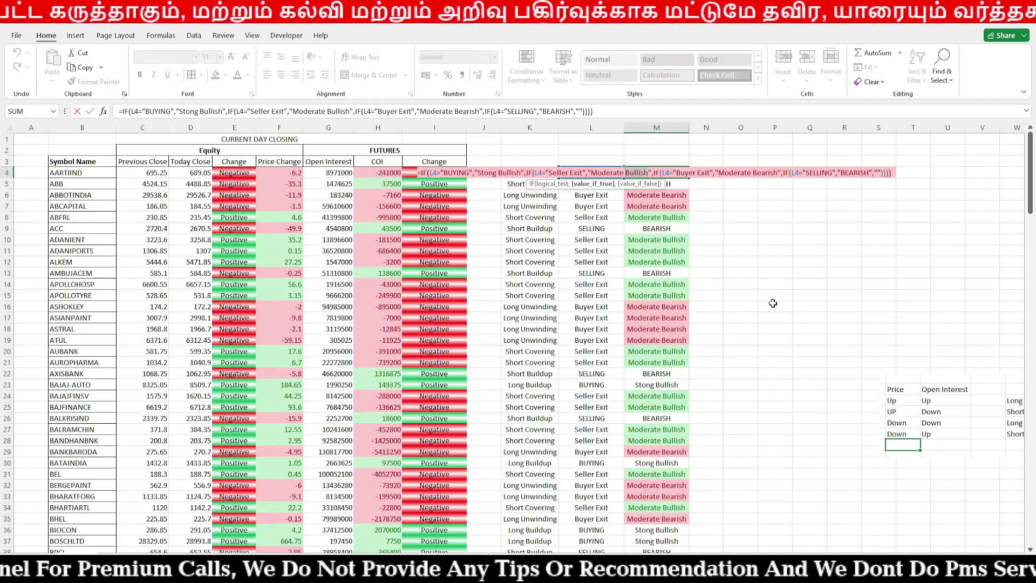
key("Delete")
key("Delete")
key("Delete")
key("Delete")
key("Delete")
key("Delete")
key("Delete")
type("Up")
Change the "Buyer Exit" result in the M4 formula to "Moderate Down" and commit the formula
key("Right")
key("Right")
key("Right")
key("Right")
key("Right")
key("Right")
key("Right")
key("Right")
key("Right")
key("Right")
key("Right")
key("Right")
key("Right")
key("Right")
key("Right")
key("Right")
key("Right")
key("Right")
key("Right")
key("Right")
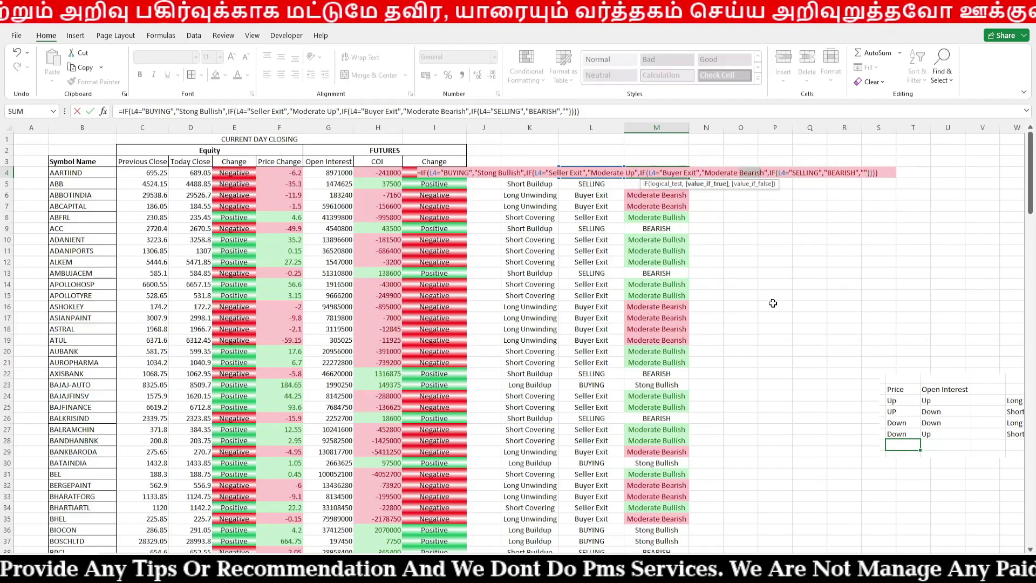
type("Down")
key("Return")
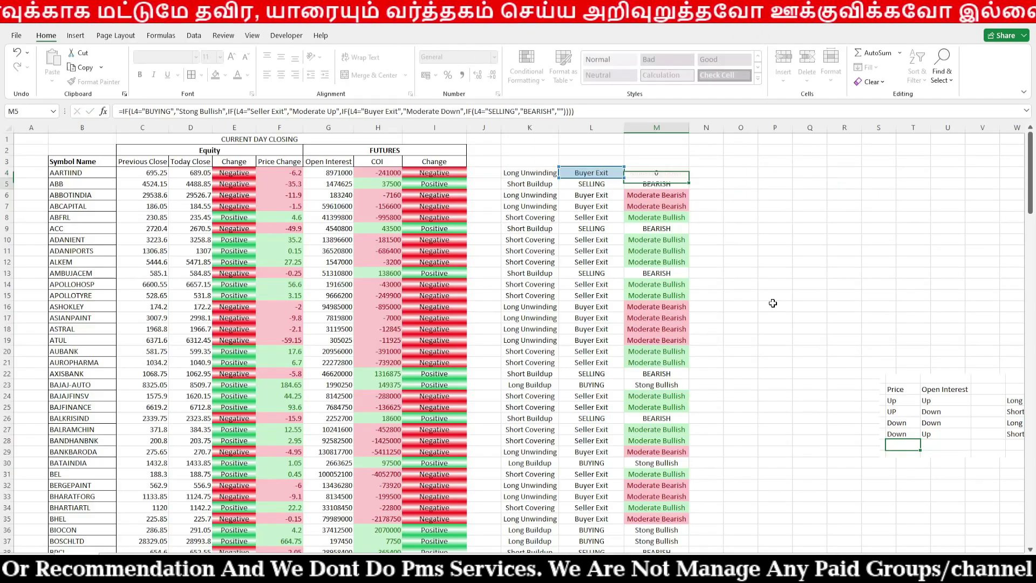
Fill the revised M4 formula down column M to row 186
key("Up")
key("ctrl+shift+Down")
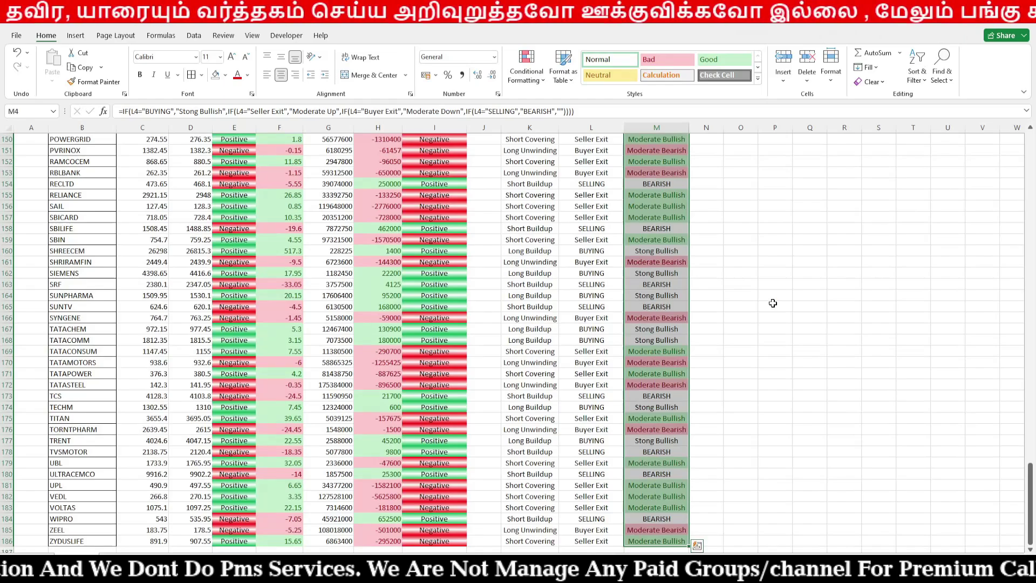
key("ctrl+d")
key("ctrl+shift+Up")
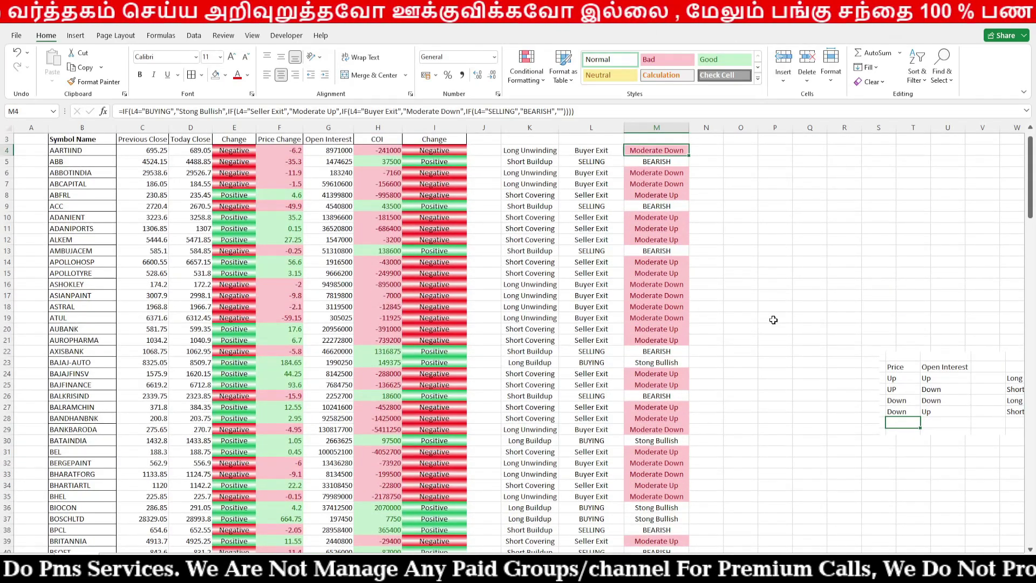
left_click(543, 81)
mouse_move(545, 102)
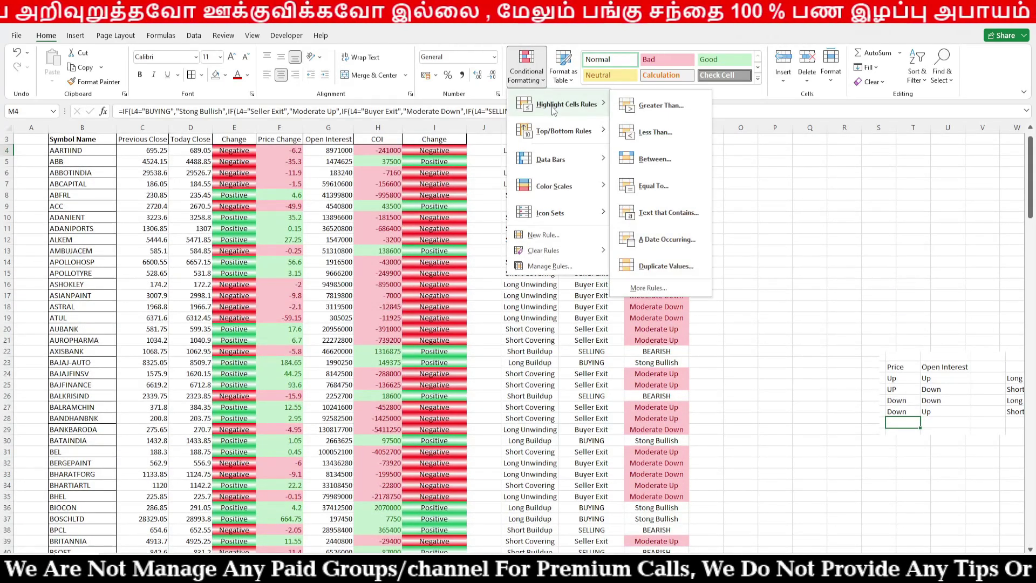
left_click(705, 202)
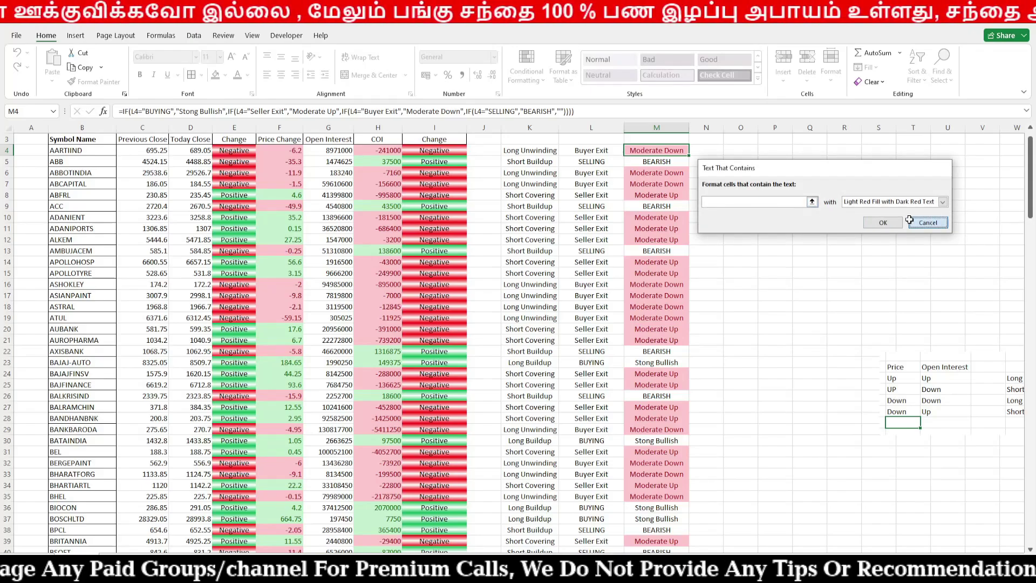
left_click(942, 222)
Edit column M's green conditional formatting rule so it matches cells containing "Moderate Up"
left_click(526, 75)
left_click(549, 266)
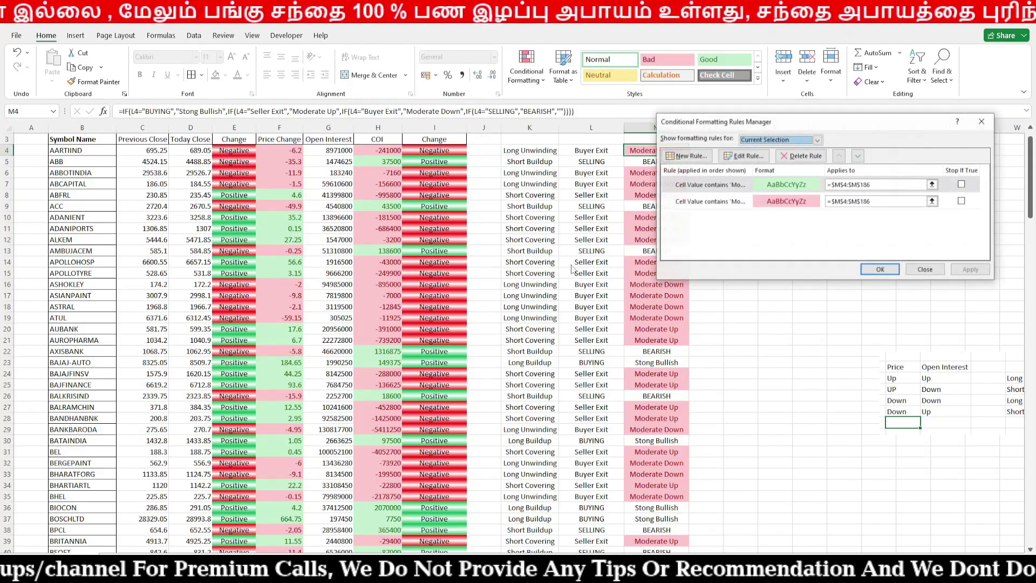
double_click(779, 183)
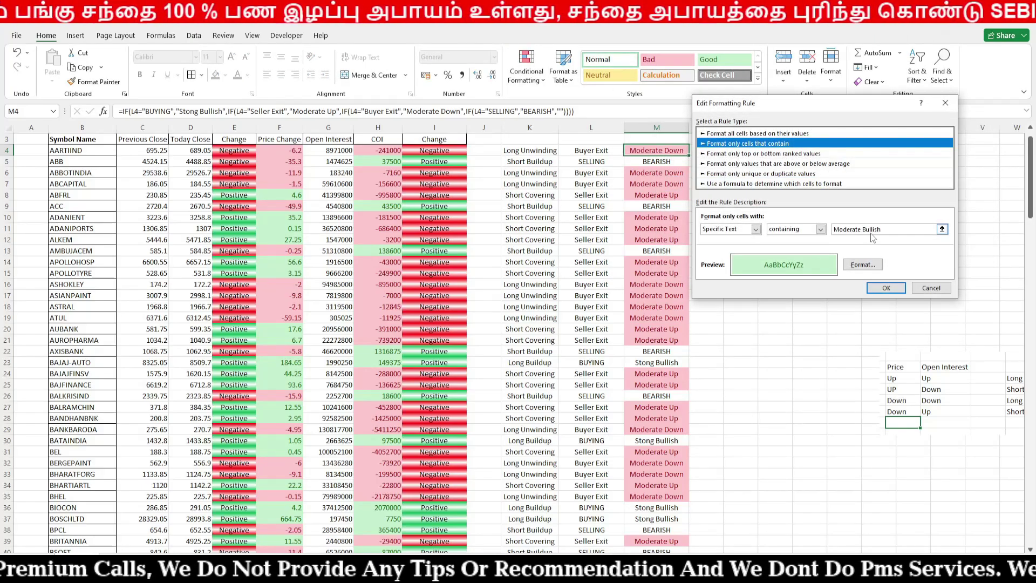
double_click(872, 229)
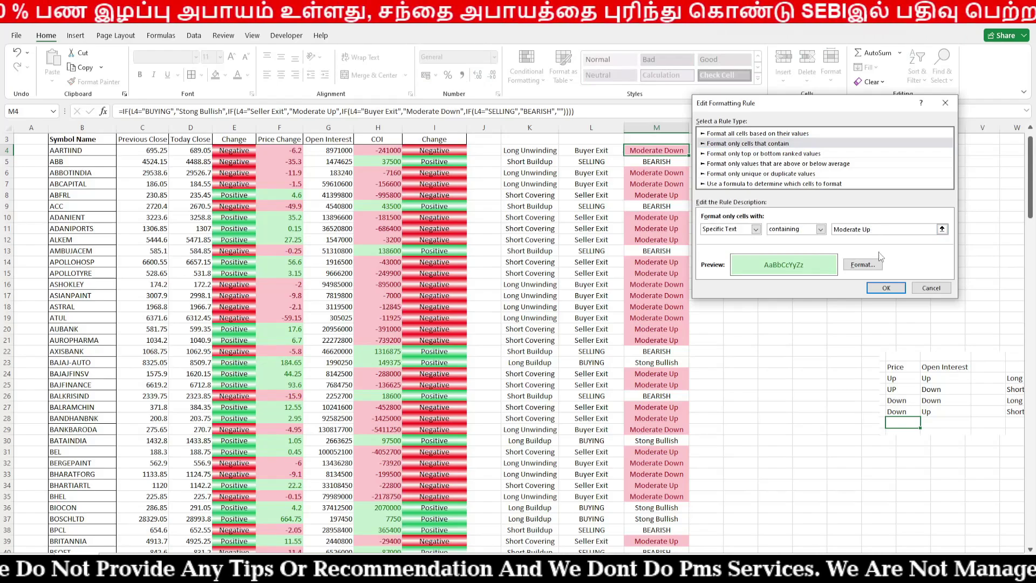
left_click(886, 287)
Edit column M's light red conditional formatting rule to match "Moderate Down" and apply the rule changes
double_click(779, 196)
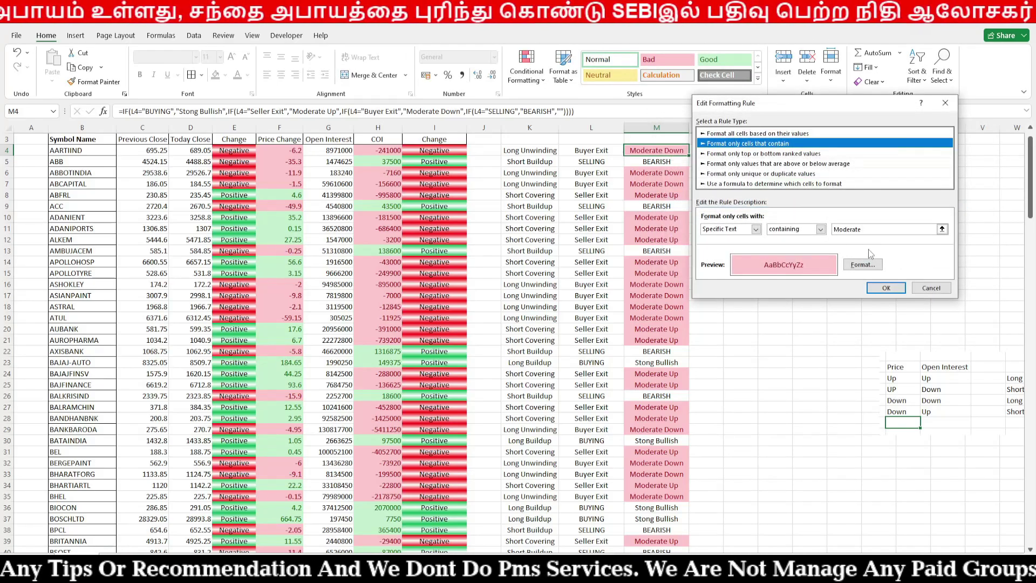
left_click(874, 229)
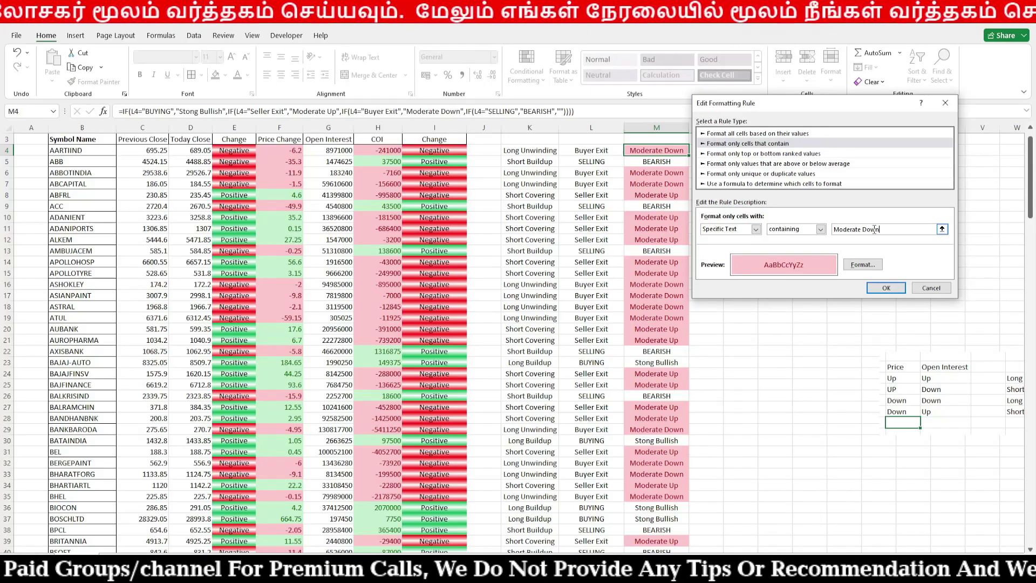
left_click(886, 288)
left_click(971, 269)
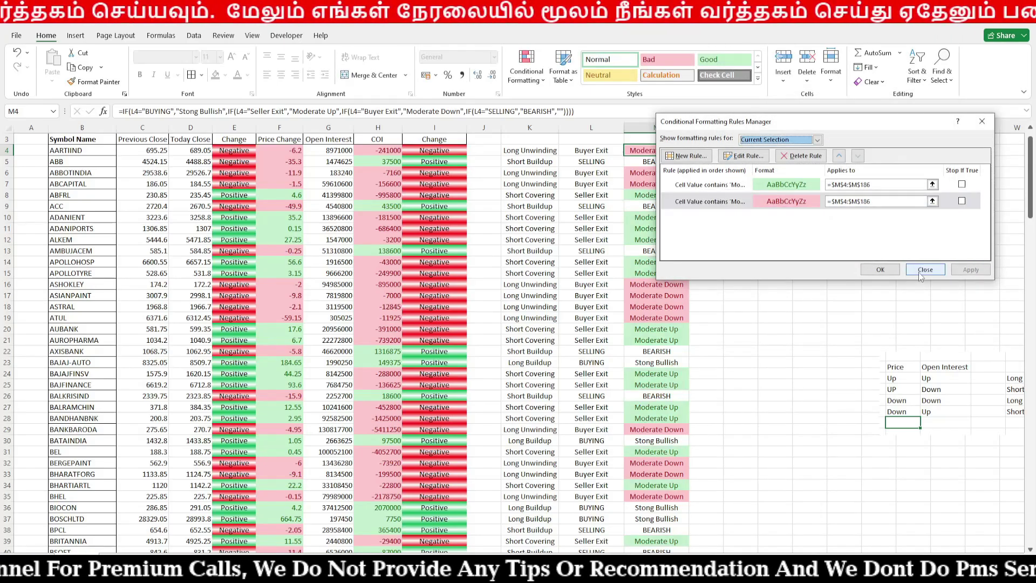
left_click(880, 269)
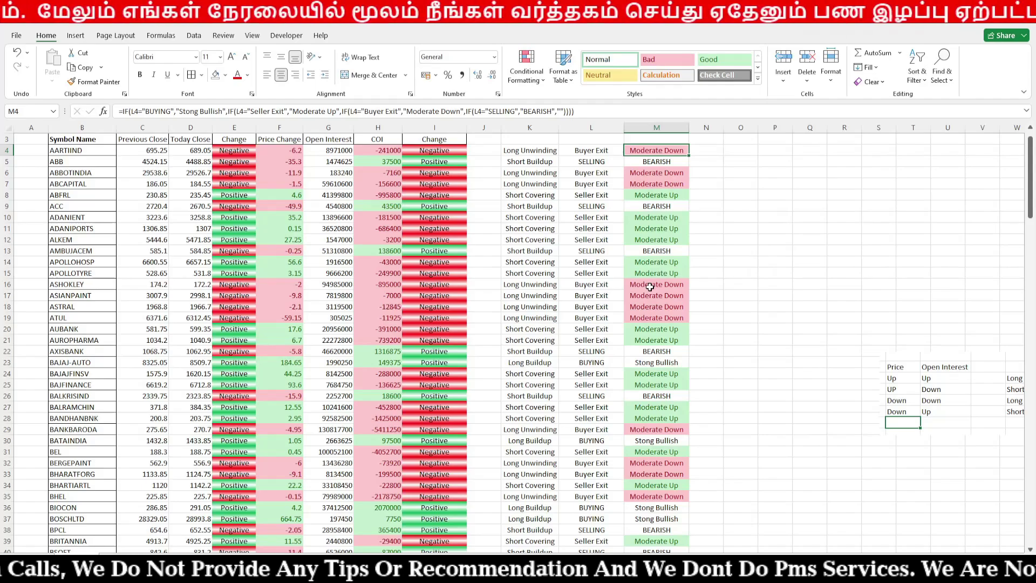
key("ctrl+shift+Down")
left_click(541, 83)
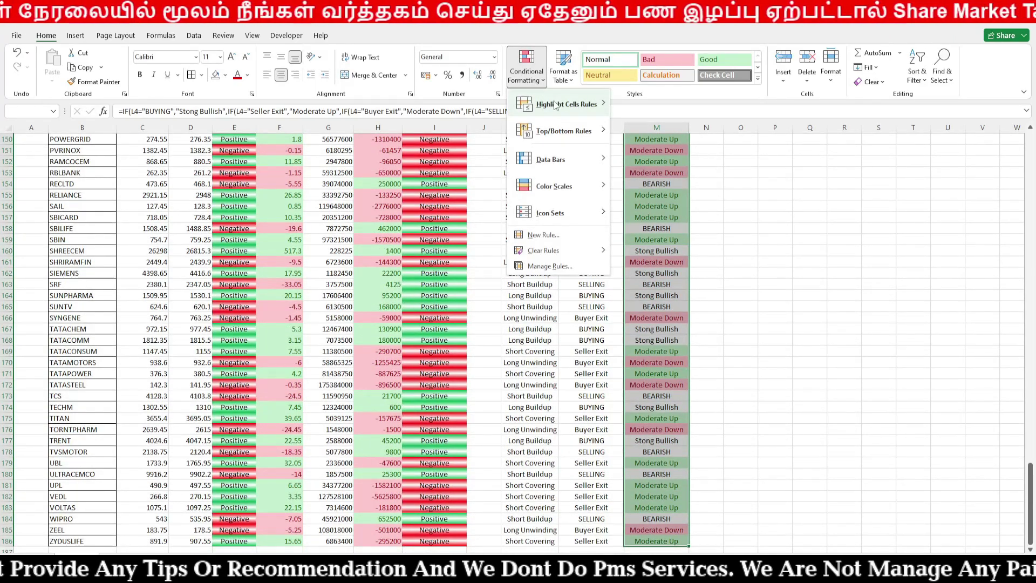
mouse_move(566, 102)
left_click(677, 210)
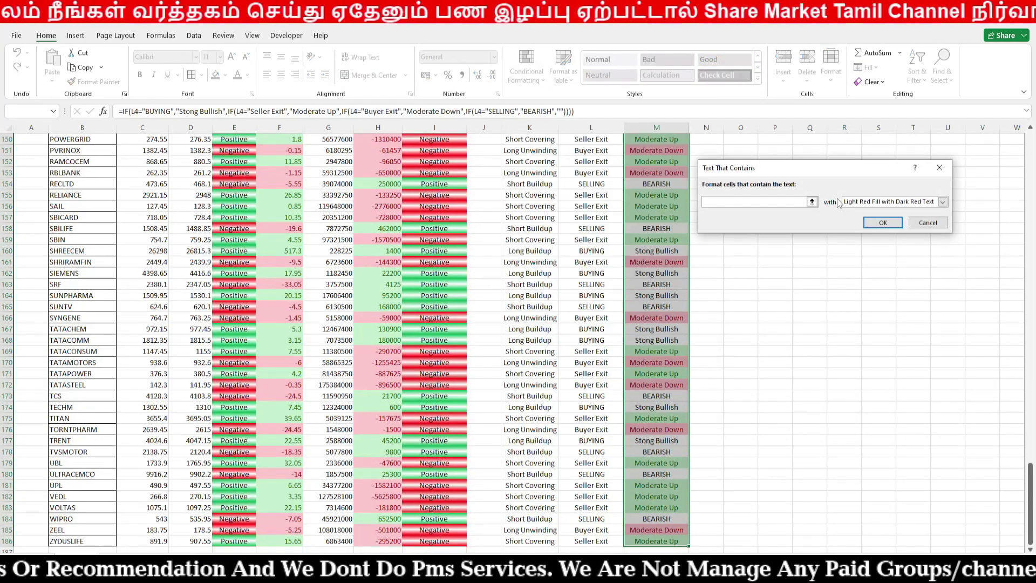
key("Escape")
Change the "SELLING" result in the M5 formula to "Strong Bearish" and carry it through the whole sentiment column
scroll(707, 302, "up", 16)
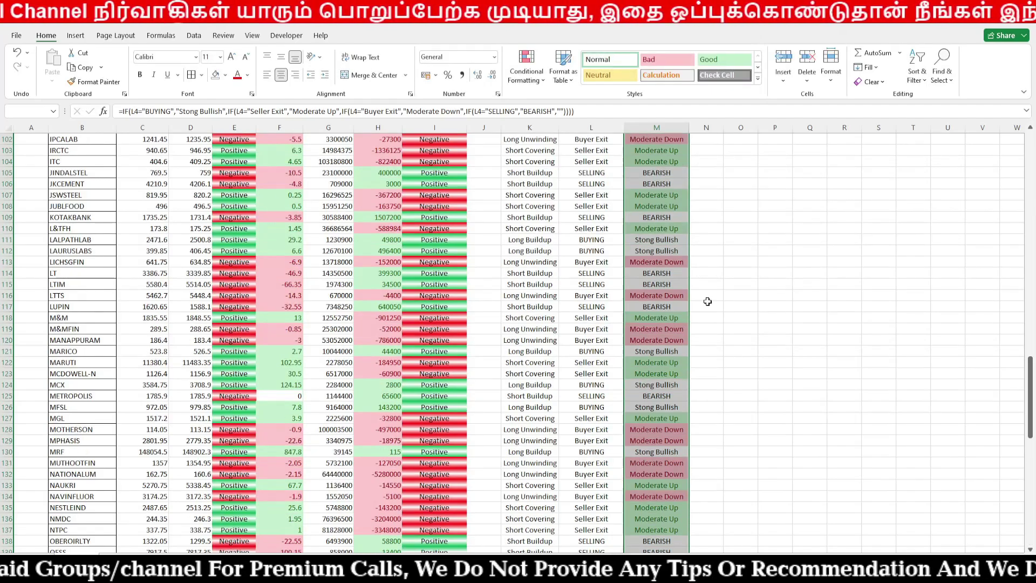
left_click(667, 398)
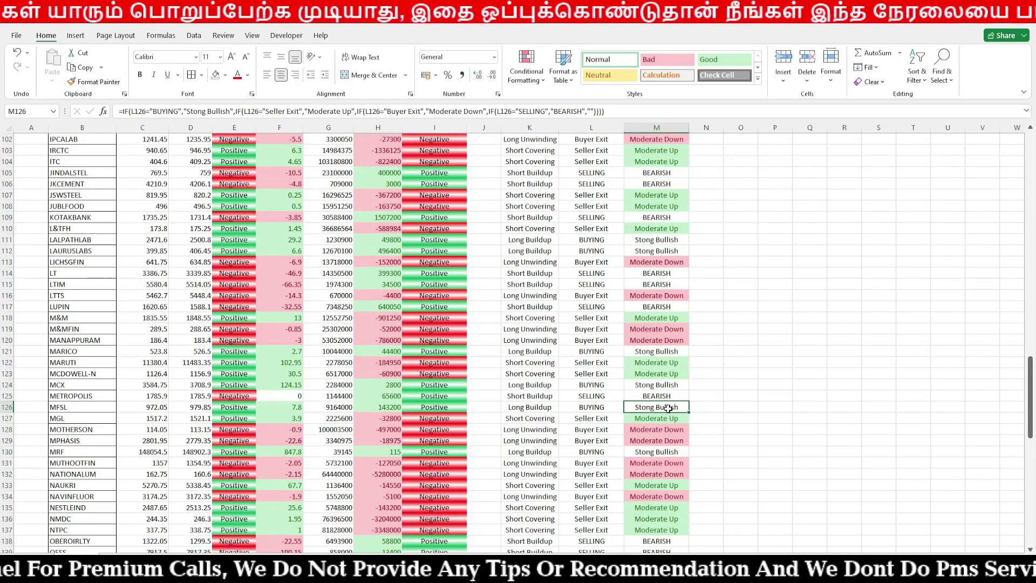
scroll(668, 408, "up", 20)
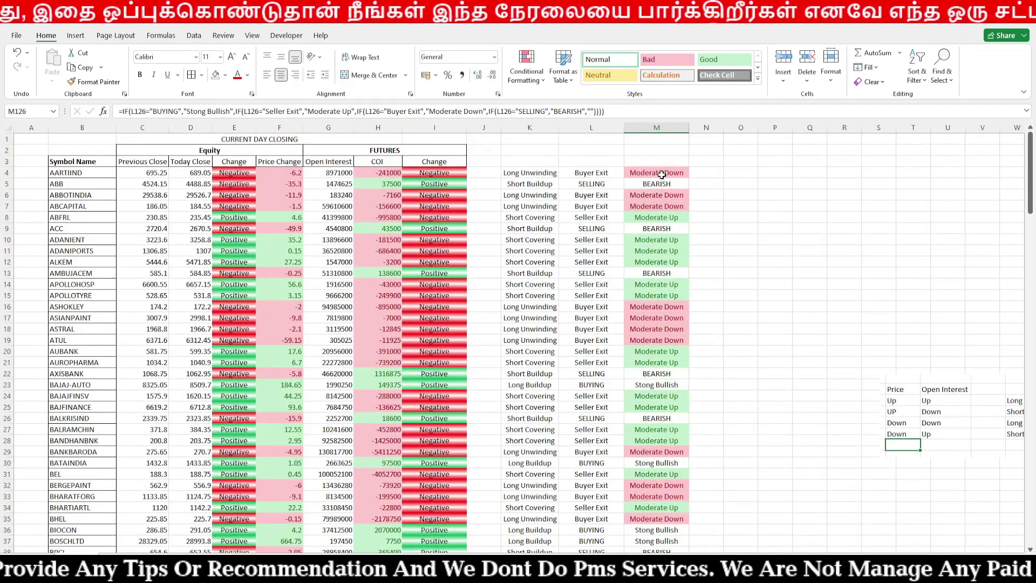
left_click(663, 184)
double_click(663, 184)
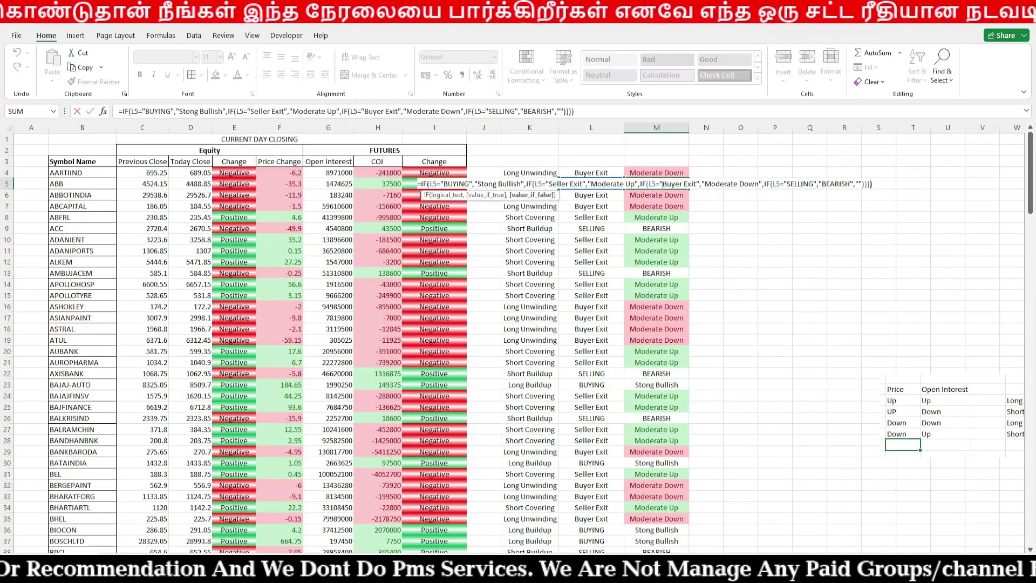
left_click(840, 184)
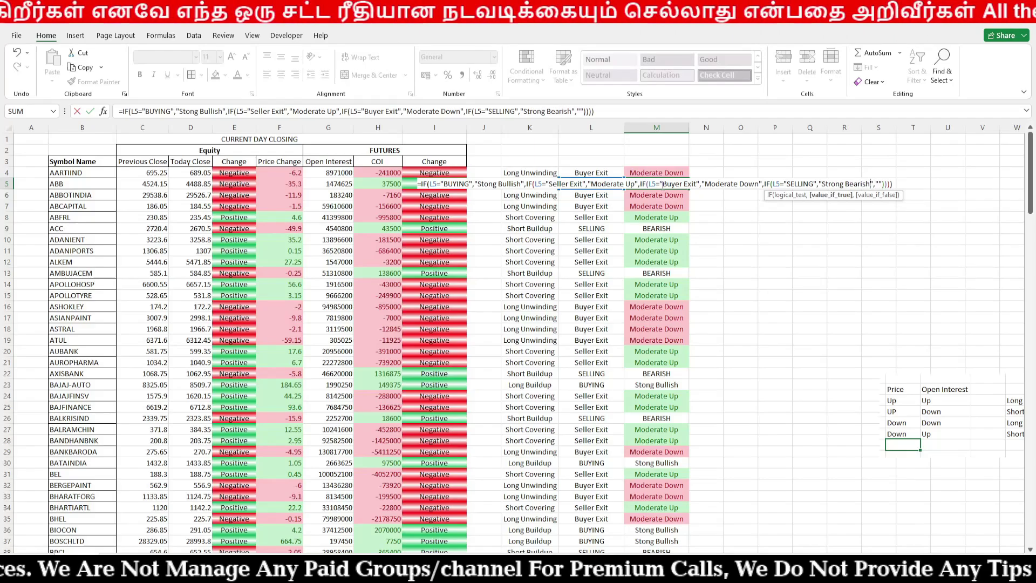
key("Return")
Start a text-contains highlight rule for "Bullish" on the sentiment cells from M4 down, using a custom format
left_click(657, 173)
key("ctrl+shift+Down")
left_click(526, 68)
mouse_move(567, 104)
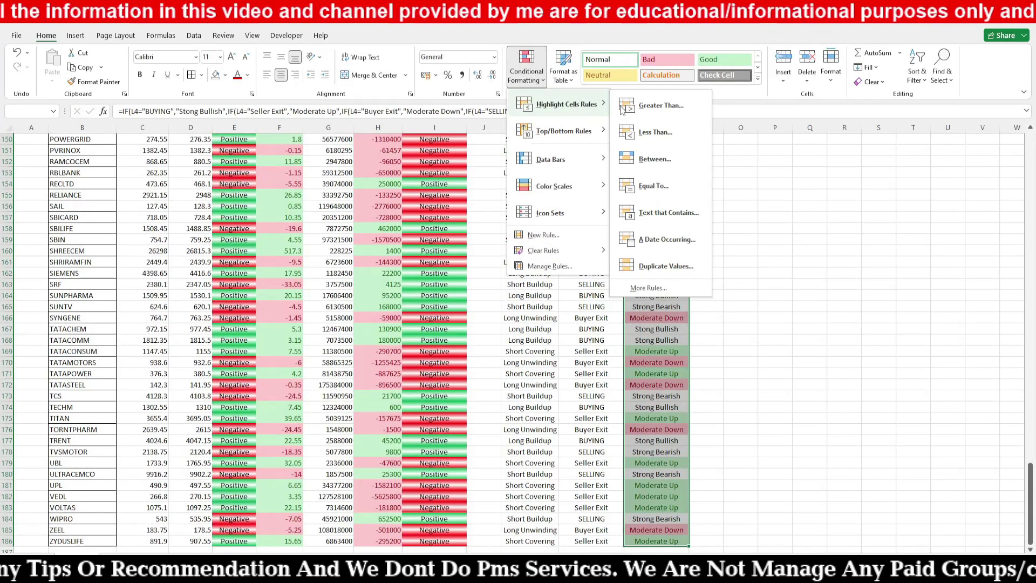
left_click(663, 212)
type("Bullish")
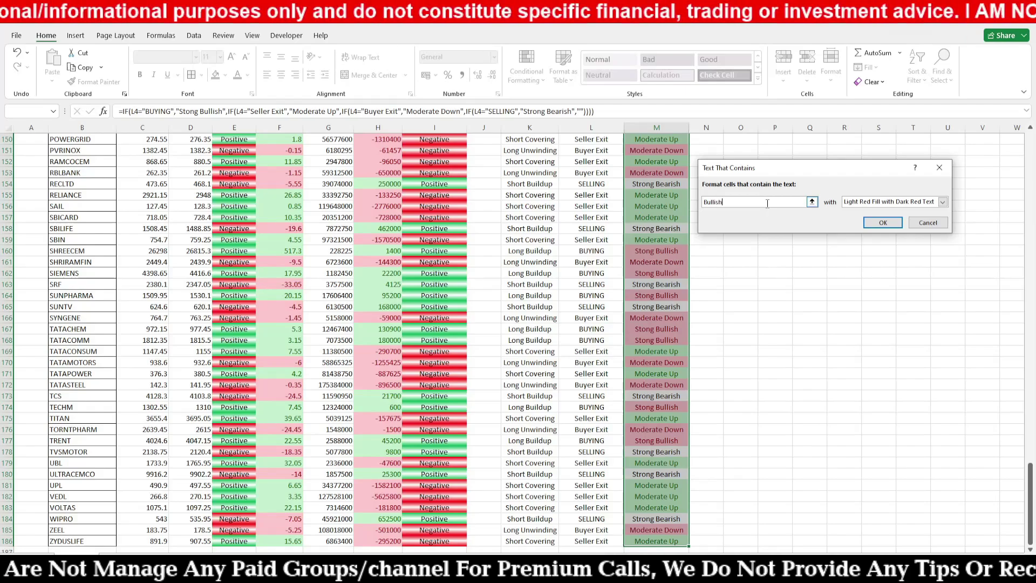
left_click(943, 202)
left_click(868, 257)
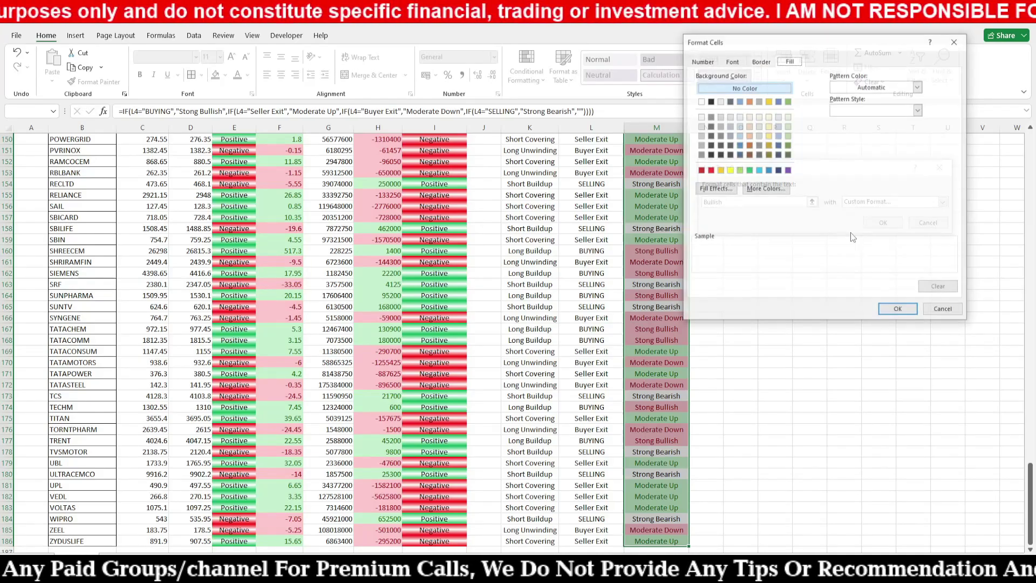
Give the "Bullish" rule a horizontal two-color gradient fill, green at the edges and white in the middle, and apply it
left_click(790, 61)
left_click(723, 189)
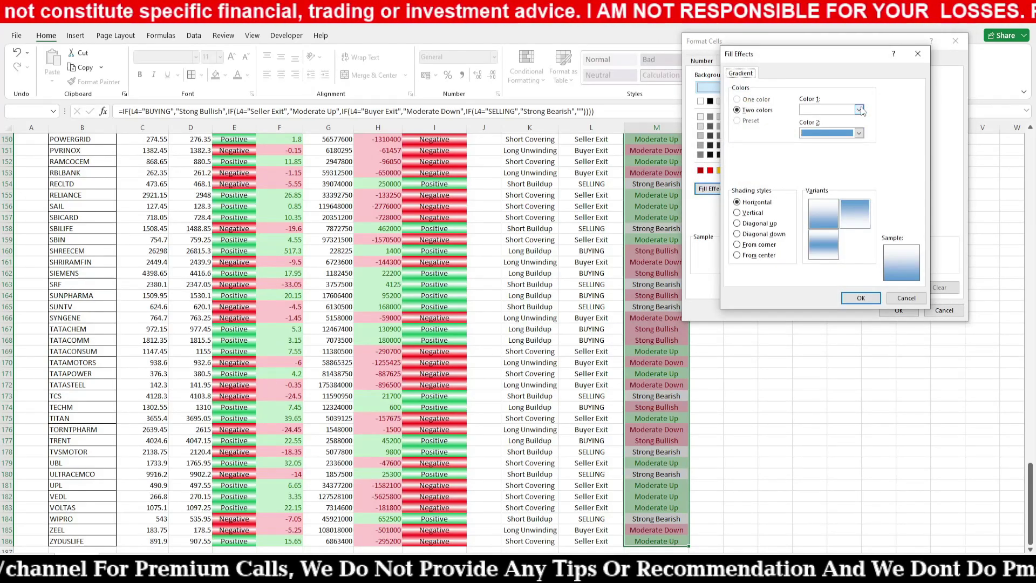
left_click(859, 110)
left_click(851, 213)
left_click(859, 133)
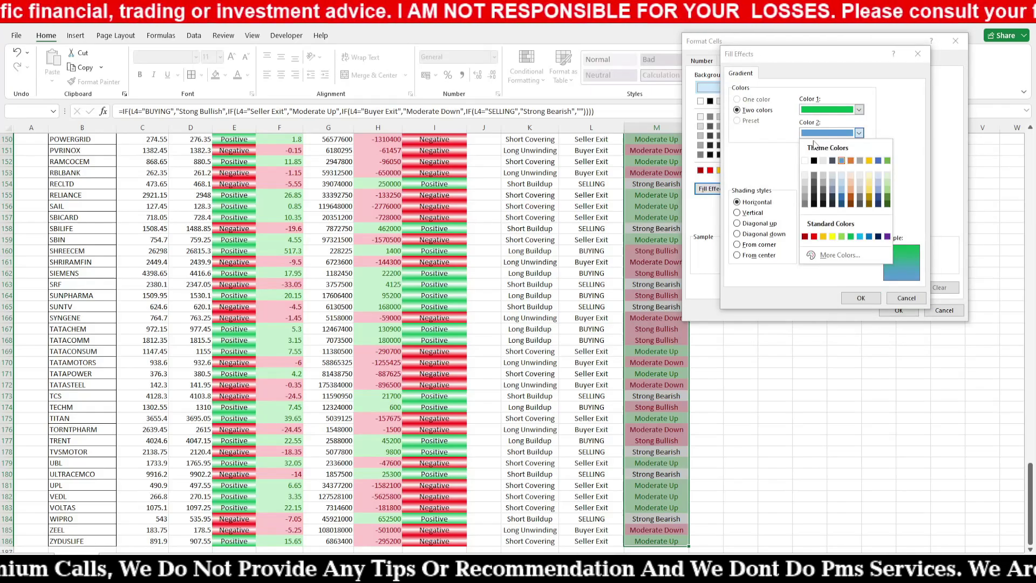
left_click(805, 160)
left_click(824, 245)
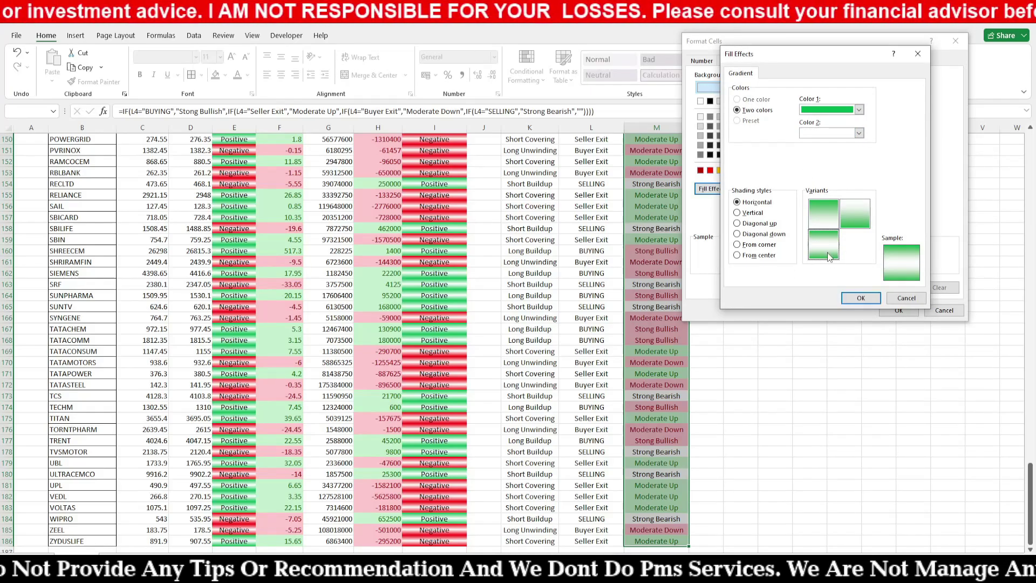
left_click(873, 302)
left_click(899, 310)
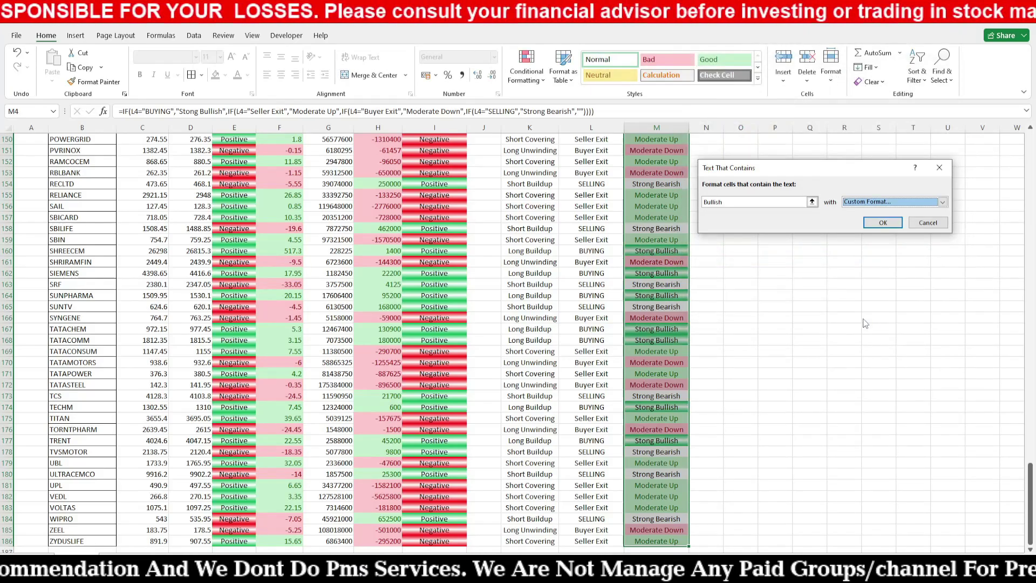
left_click(850, 239)
Start a text-contains highlight rule for "Strong Bearish" on the sentiment cells in column M, using a custom format
scroll(850, 239, "up", 20)
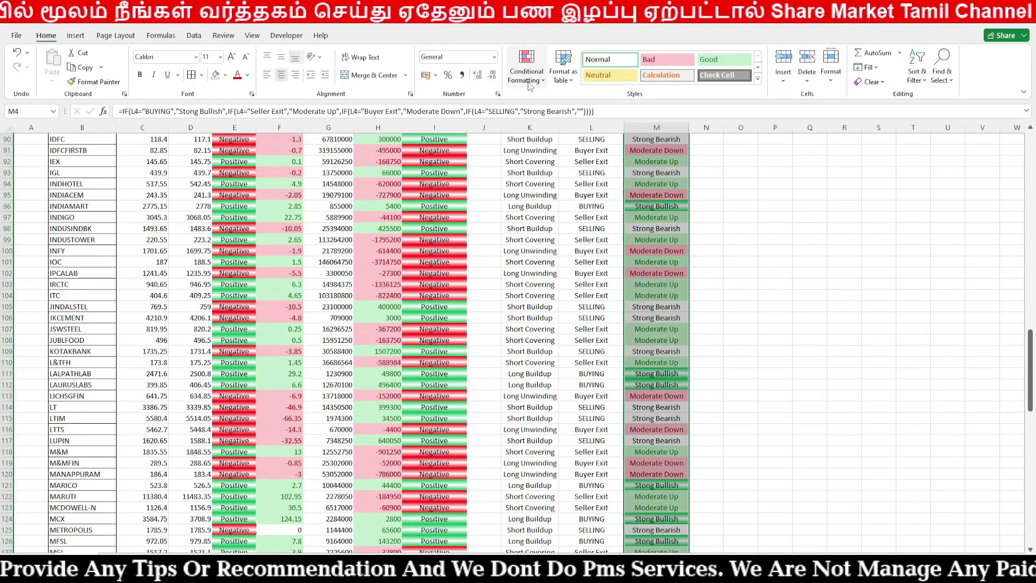
left_click(526, 65)
mouse_move(538, 109)
left_click(668, 212)
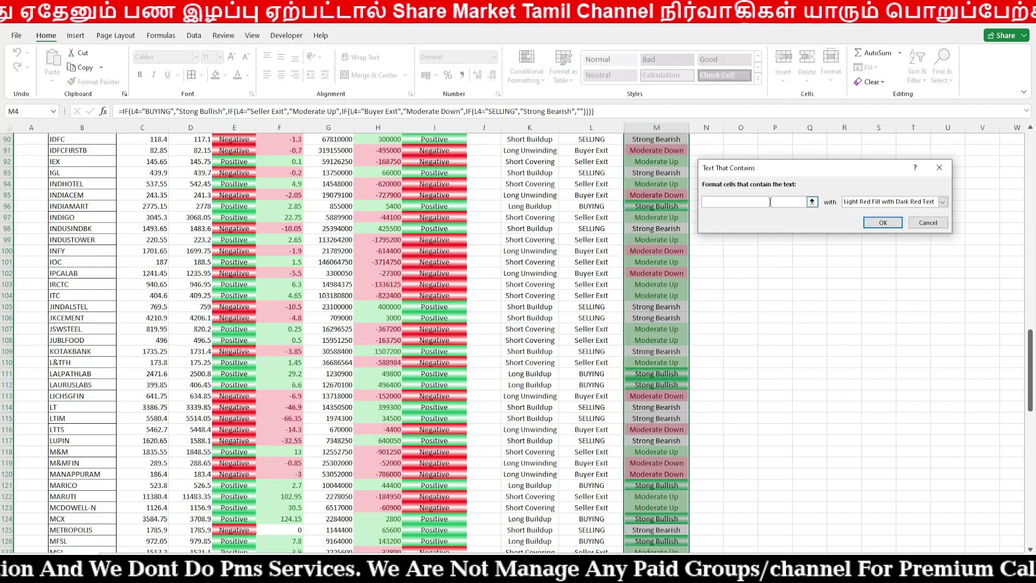
type("Strong Bearish")
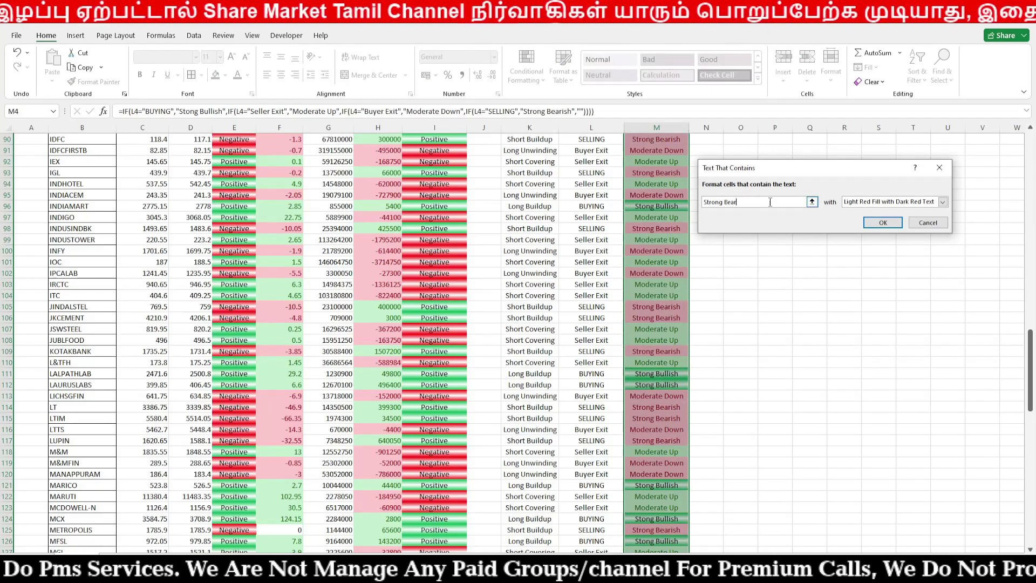
left_click(942, 202)
left_click(872, 257)
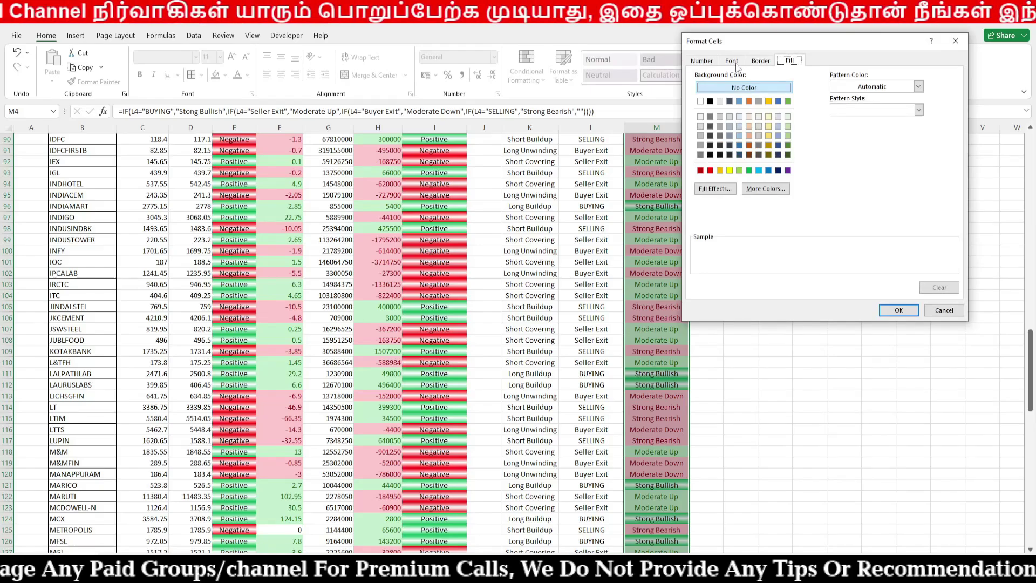
Give the "Strong Bearish" rule a horizontal two-color gradient fill, red at the edges and white in the middle, and apply it
left_click(713, 188)
left_click(858, 110)
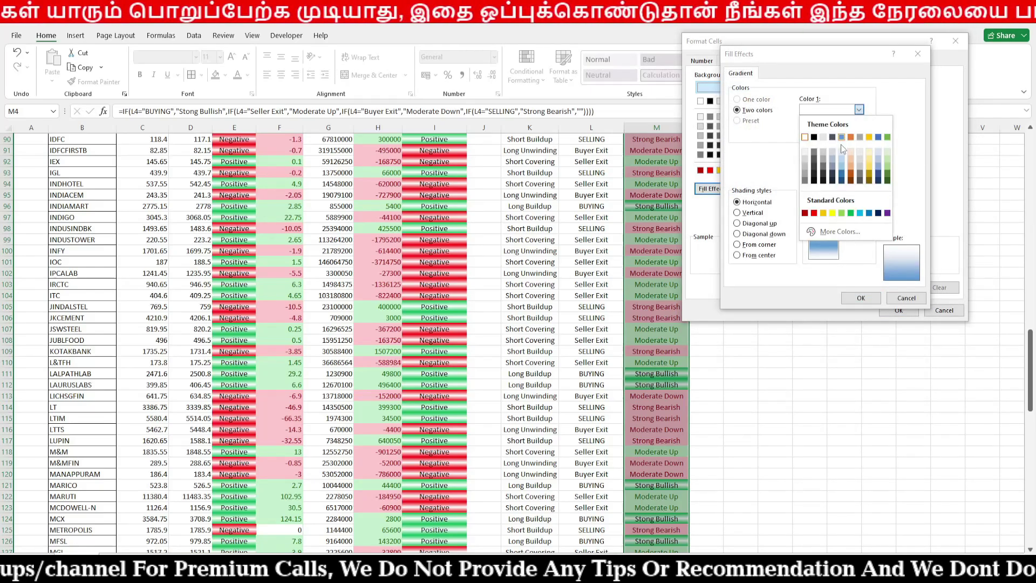
left_click(815, 208)
left_click(858, 133)
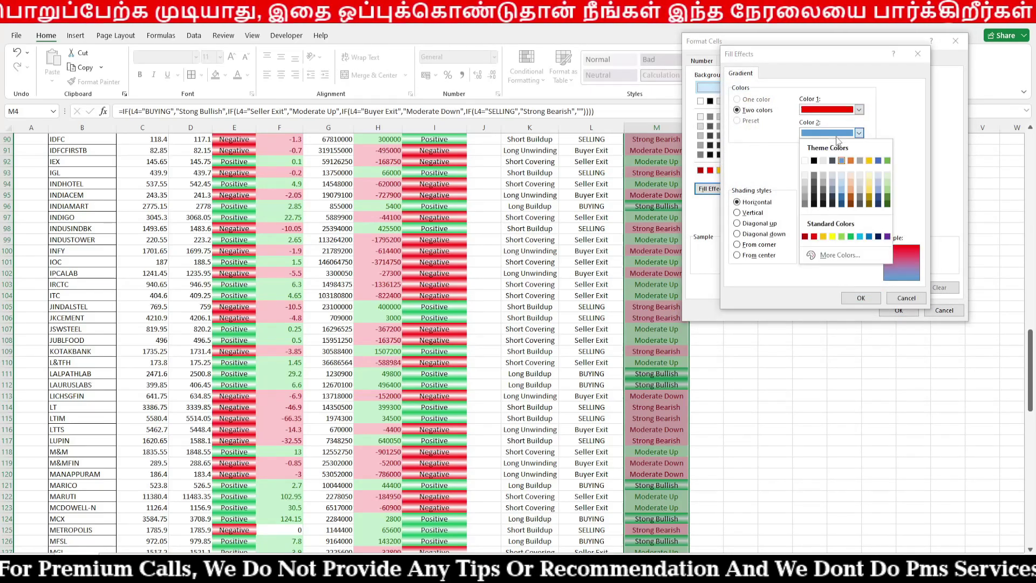
left_click(806, 154)
left_click(861, 299)
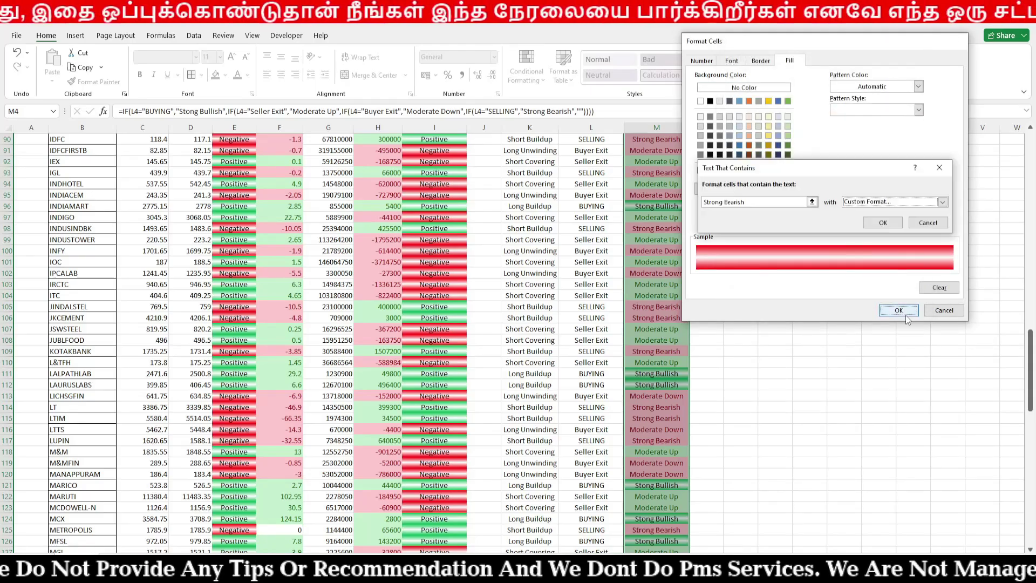
left_click(900, 311)
left_click(882, 225)
Narrow the empty column J and merge and center cells K2:M3 above the signal columns
scroll(730, 347, "up", 20)
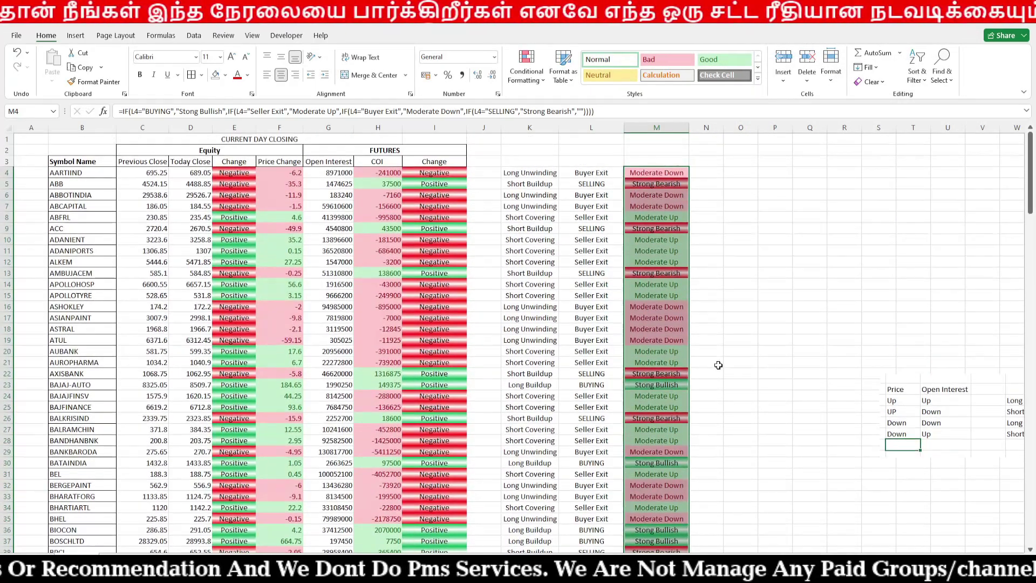
left_click(526, 161)
left_click_drag(501, 128, 636, 161)
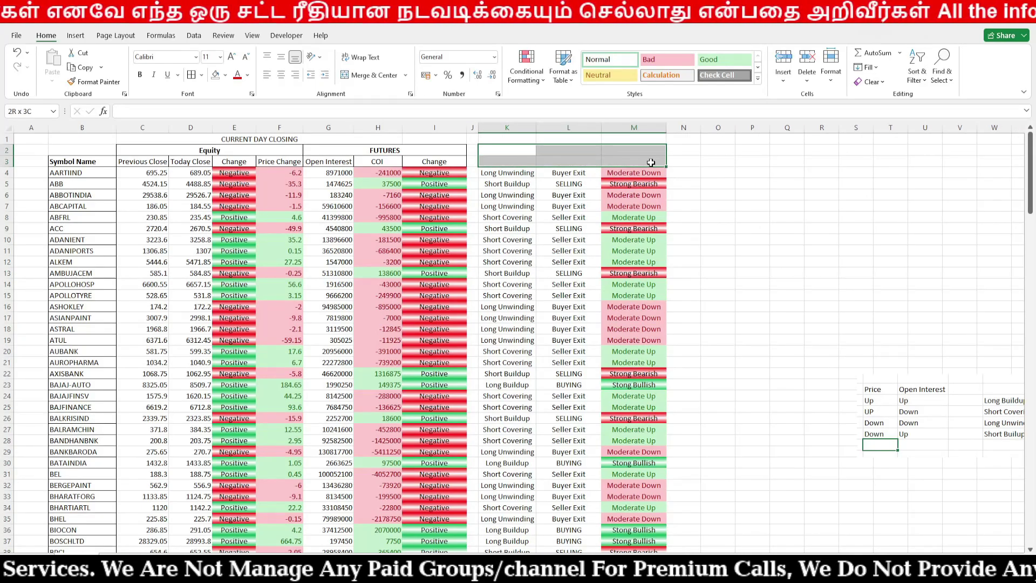
left_click(363, 77)
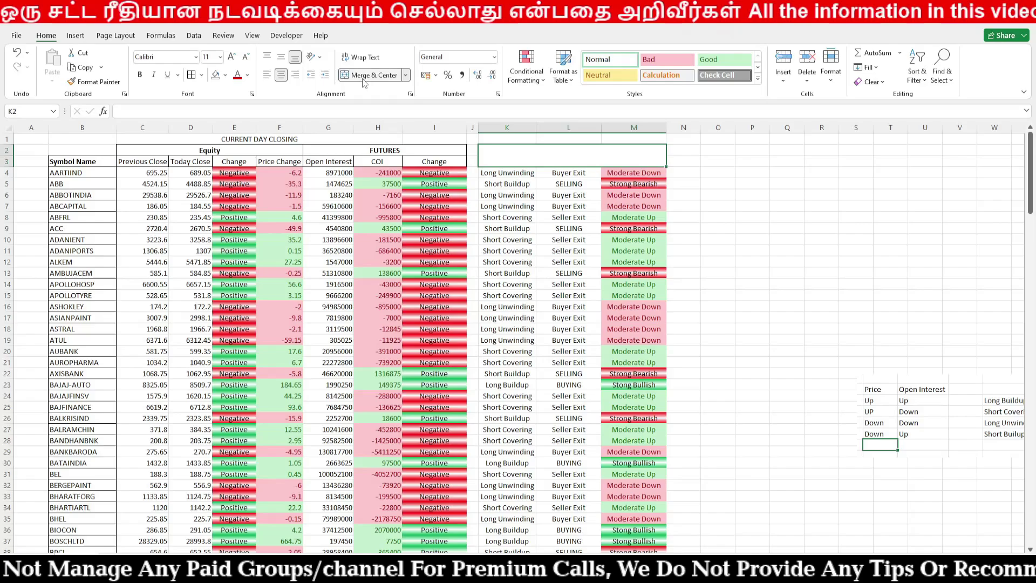
Enter the heading "Interpredation" in the merged K2 cell, make it bold and align it vertically to the middle
type("Interpredation")
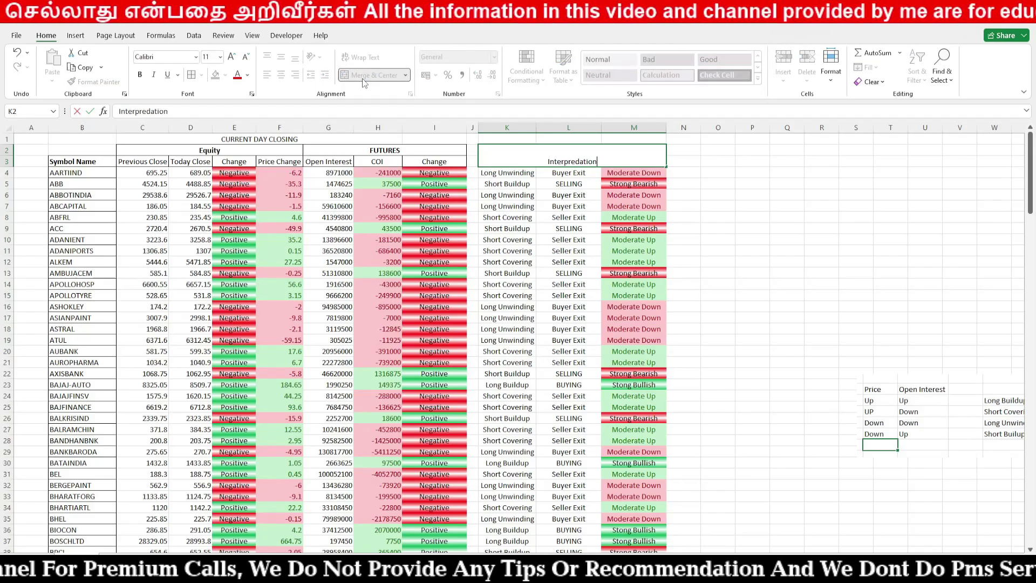
key("Return")
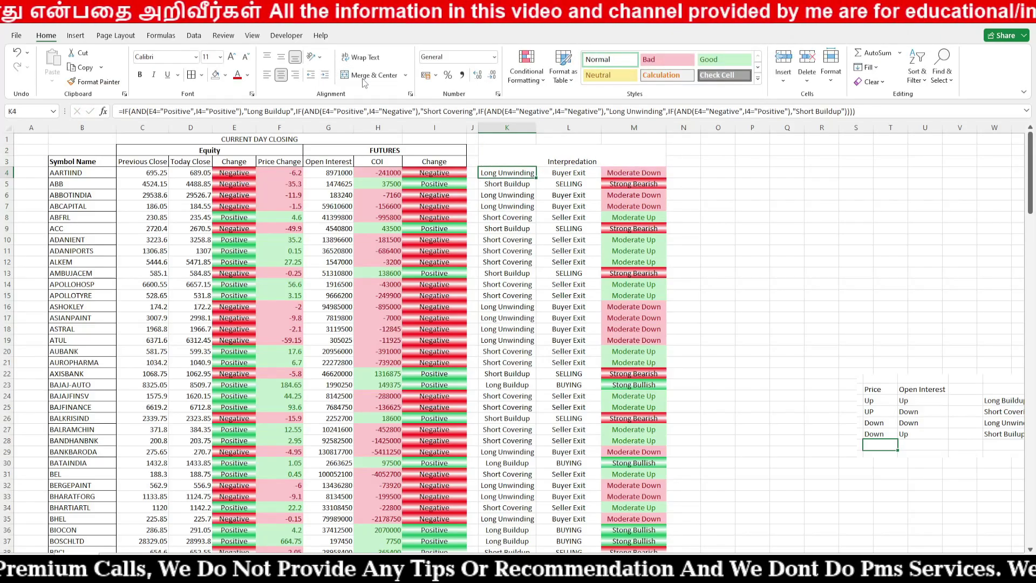
key("Up")
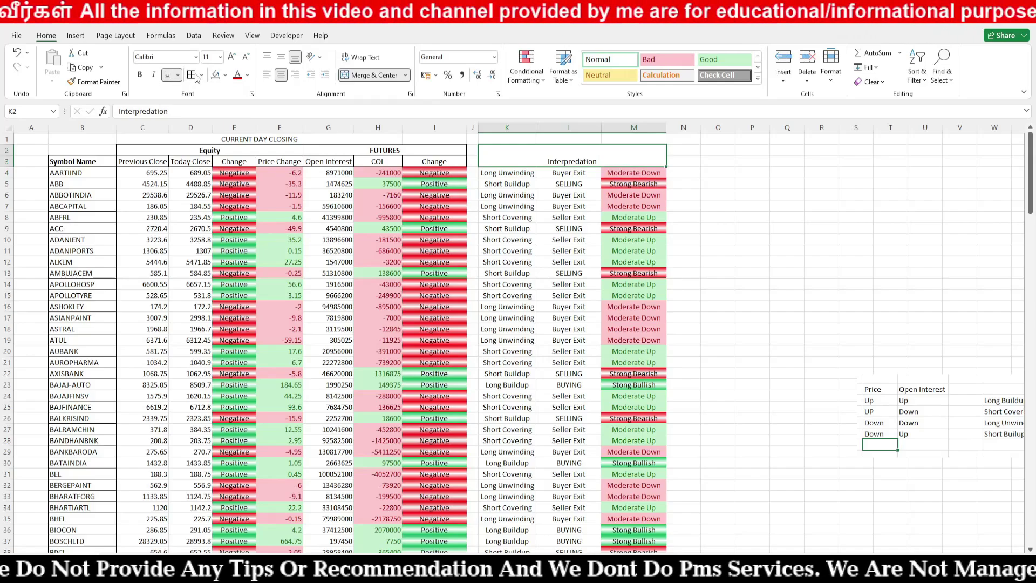
left_click(140, 74)
left_click(280, 56)
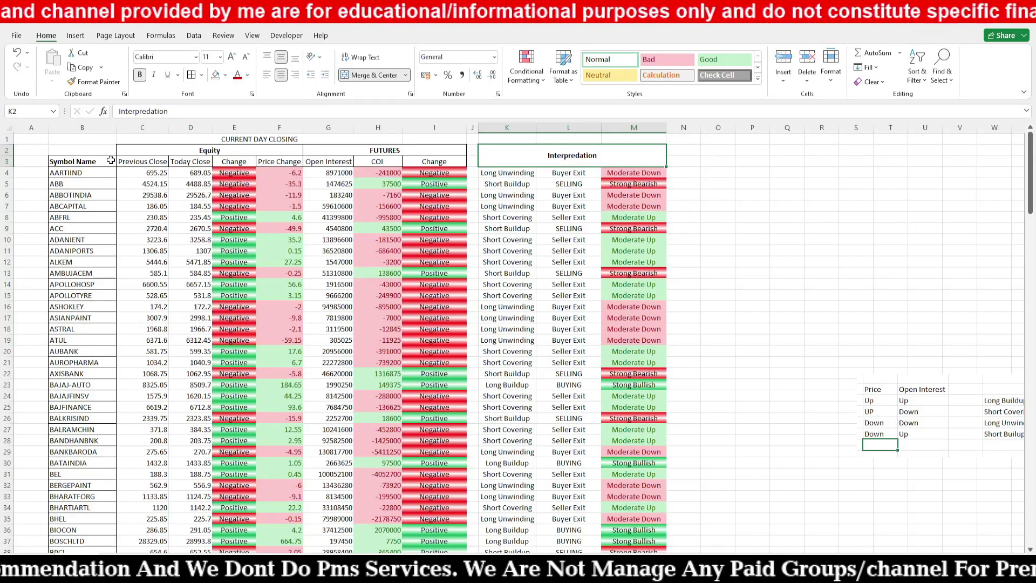